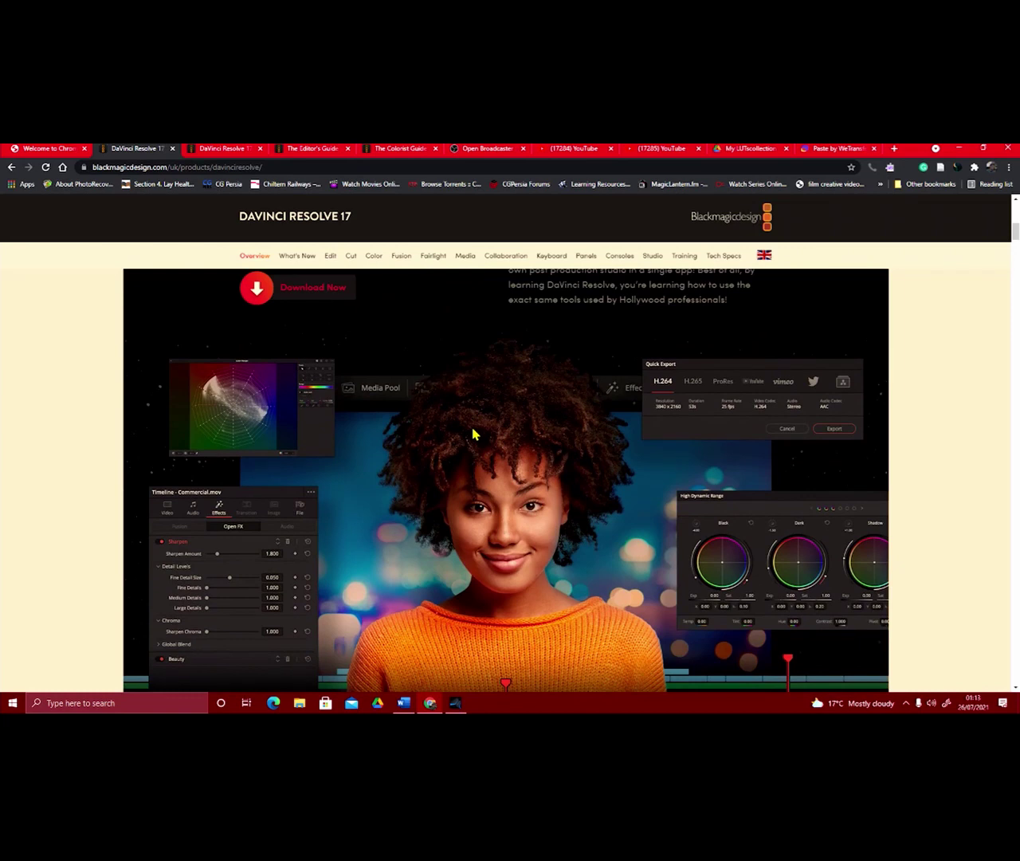
# Examine the DaVinci Resolve 17 overview page's opening artwork and its Hollywood's #1 Post Solution section
pyautogui.scroll(-1, 473, 434)
pyautogui.scroll(-2, 473, 434)
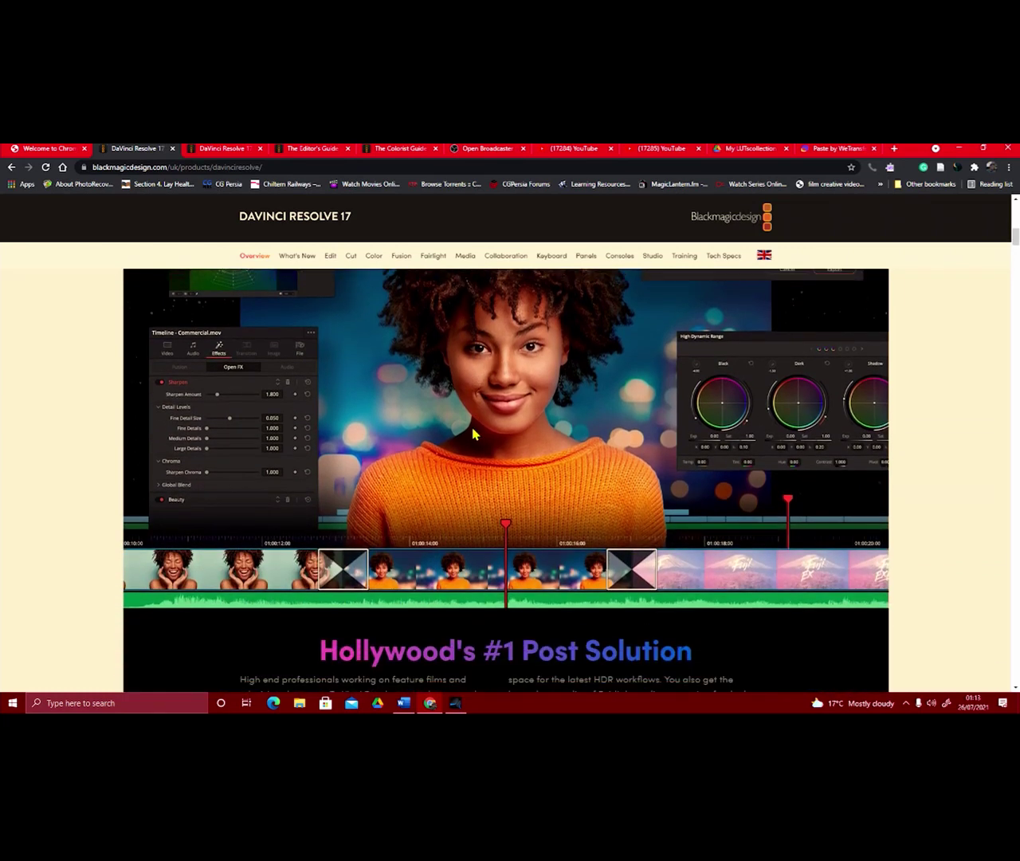
pyautogui.scroll(-2, 473, 434)
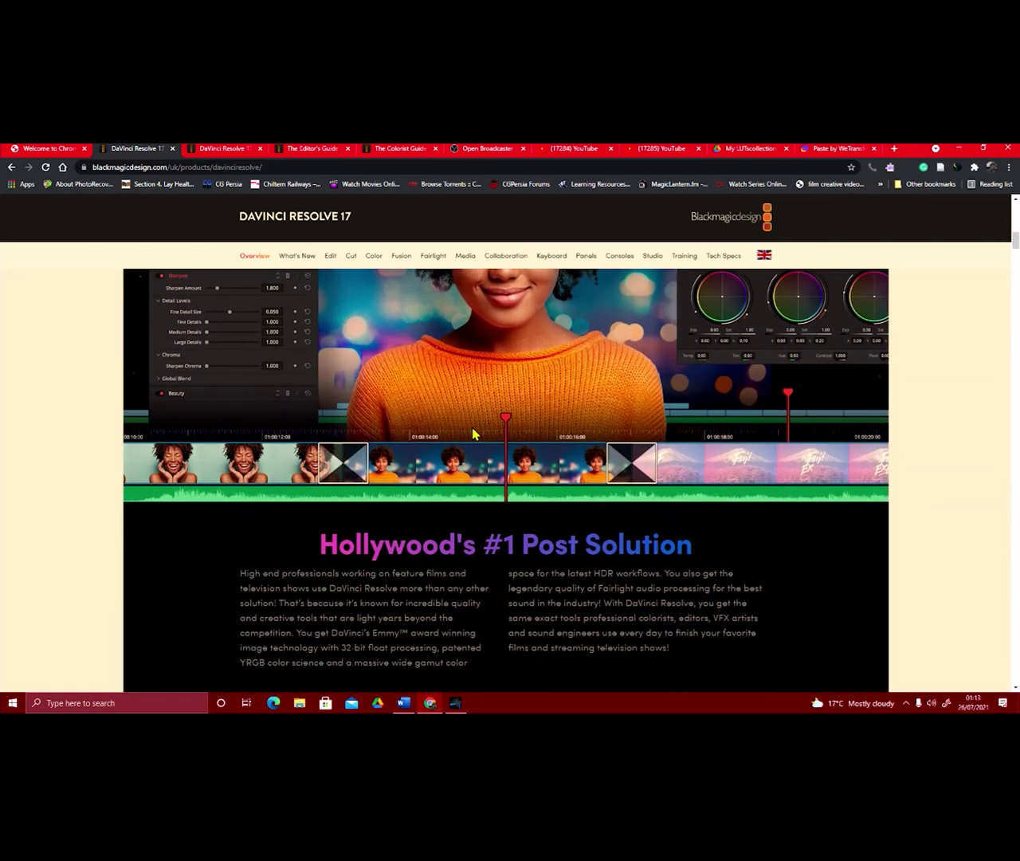
pyautogui.scroll(-2, 472, 435)
pyautogui.scroll(-2, 472, 435)
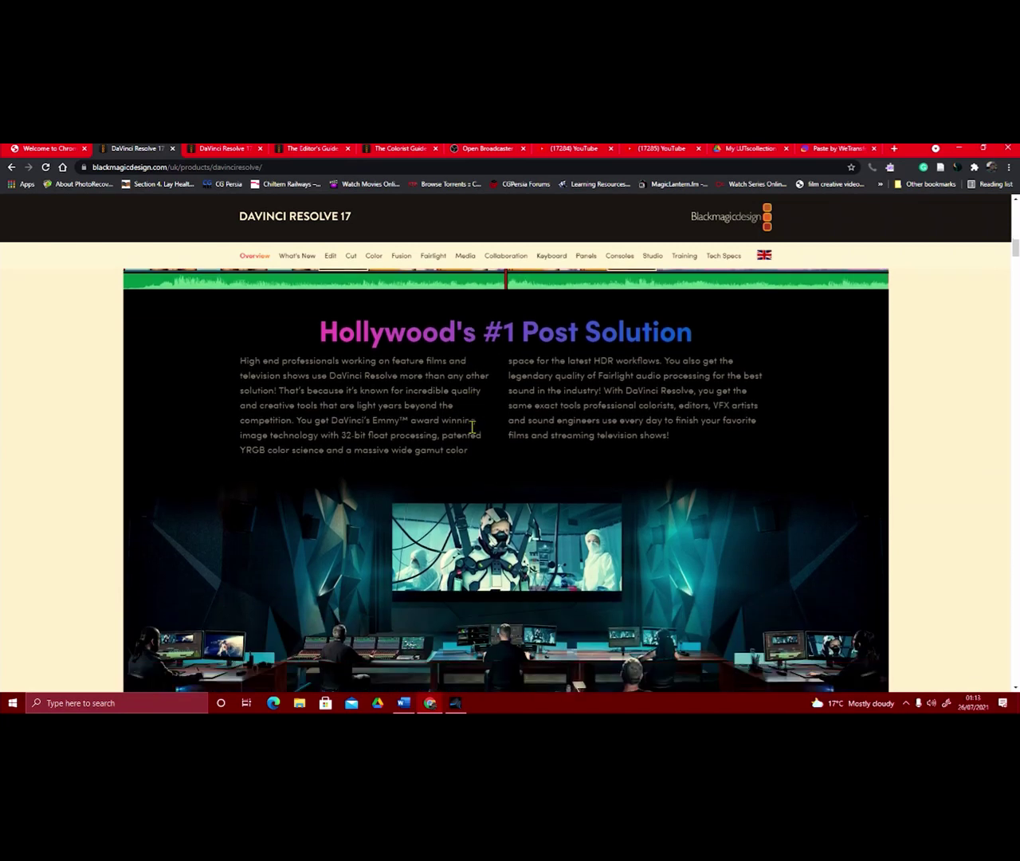
pyautogui.scroll(-2, 472, 434)
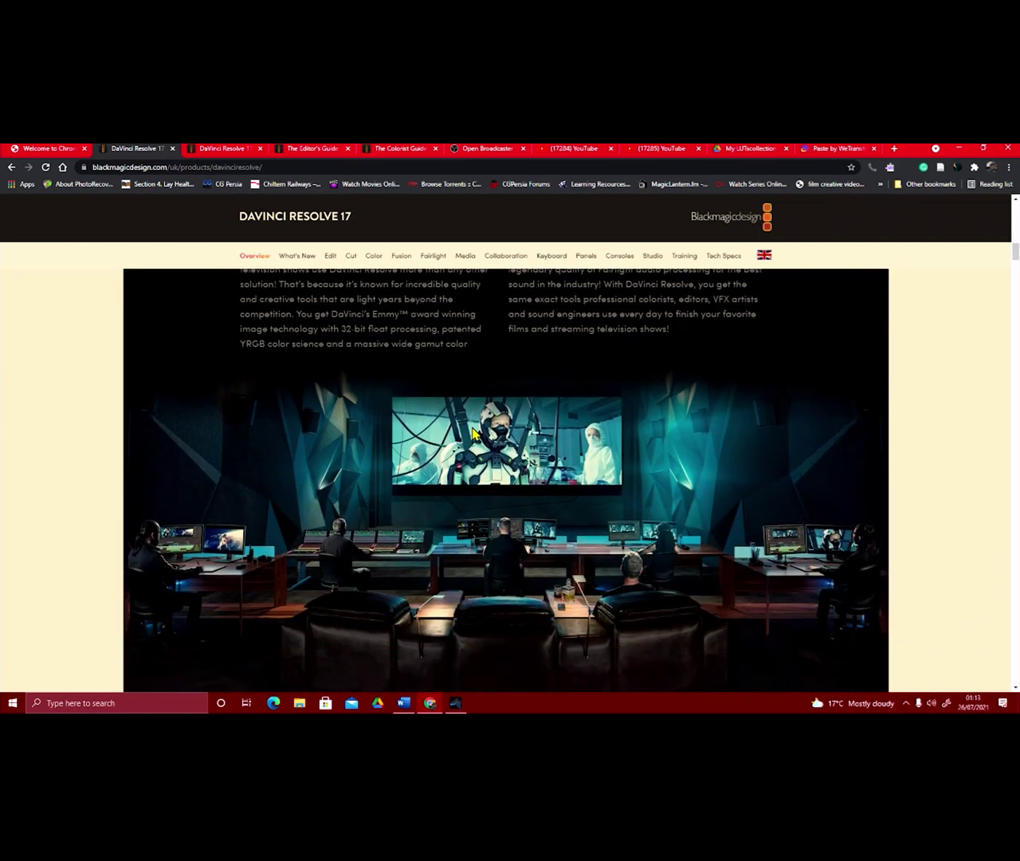
pyautogui.scroll(-5, 472, 435)
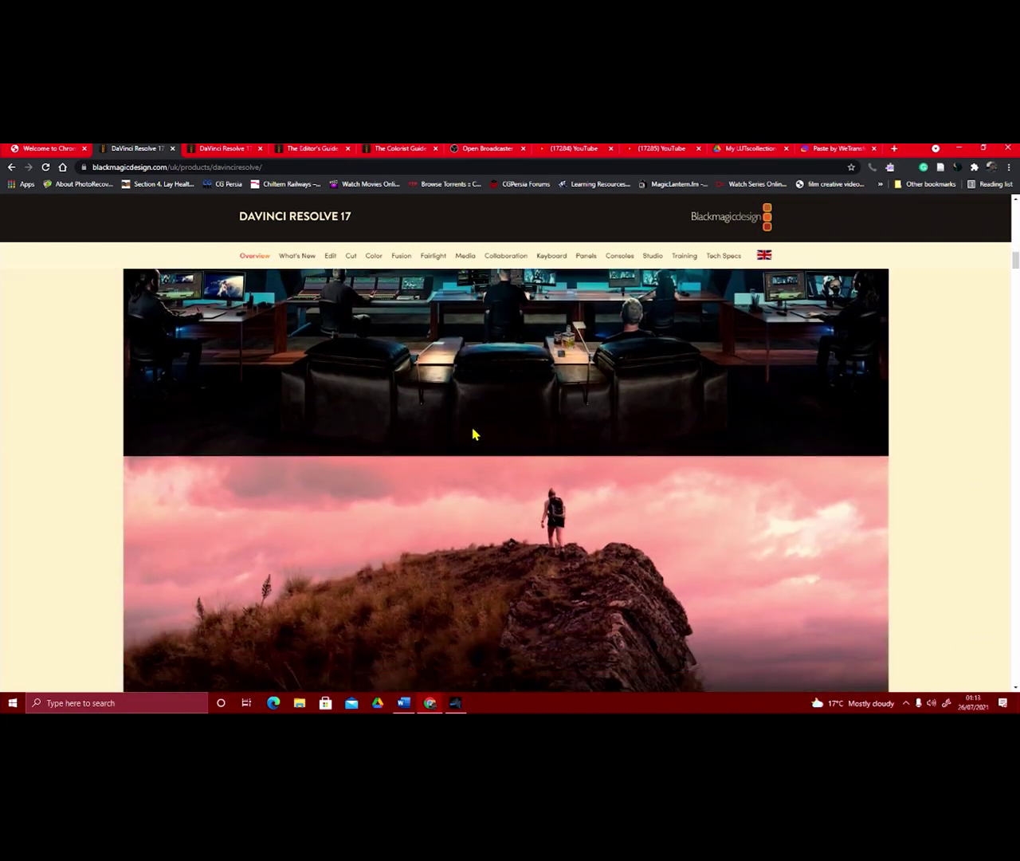
# Read the What's New in DaVinci Resolve 17 section and look over its new feature tiles
pyautogui.scroll(-1, 473, 433)
pyautogui.scroll(-2, 685, 510)
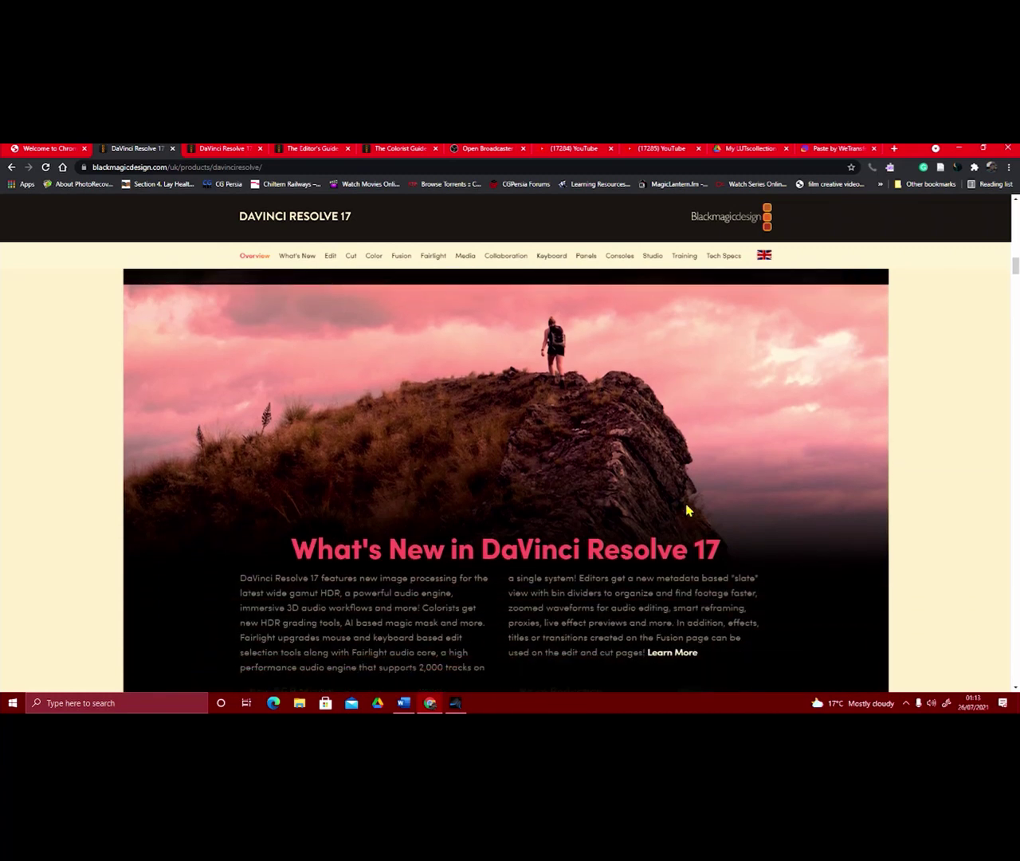
pyautogui.scroll(-2, 686, 510)
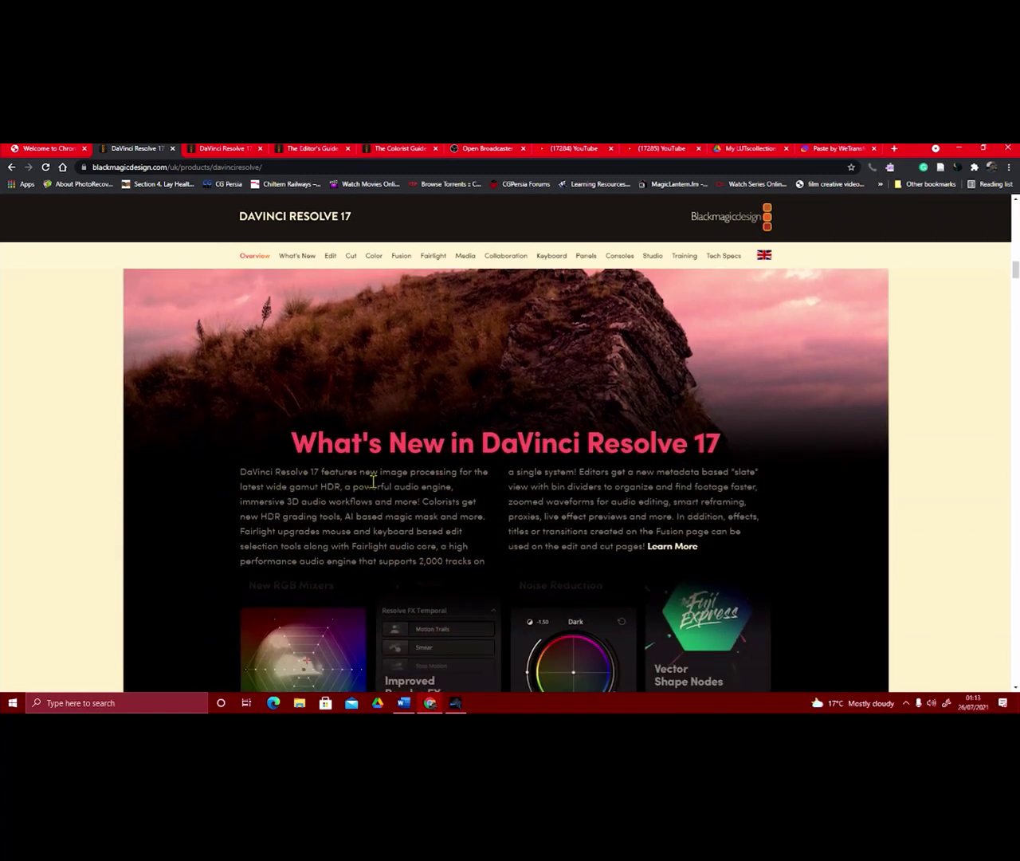
pyautogui.scroll(-2, 406, 485)
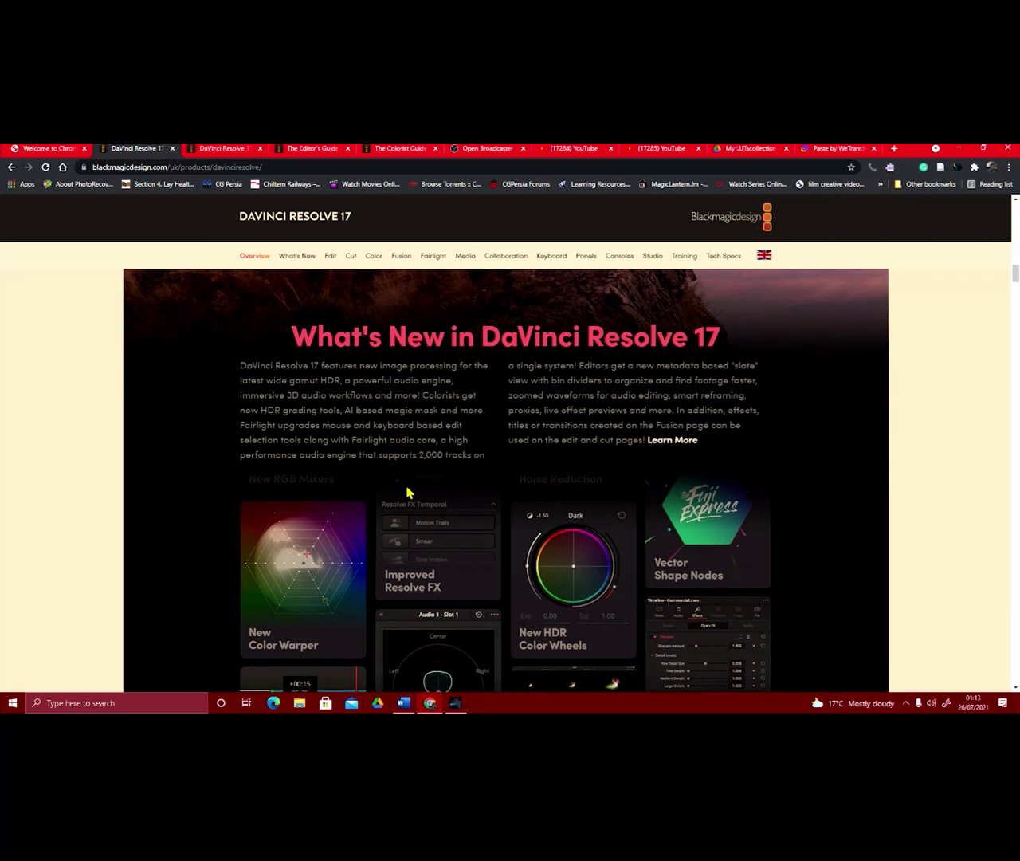
pyautogui.scroll(-2, 407, 494)
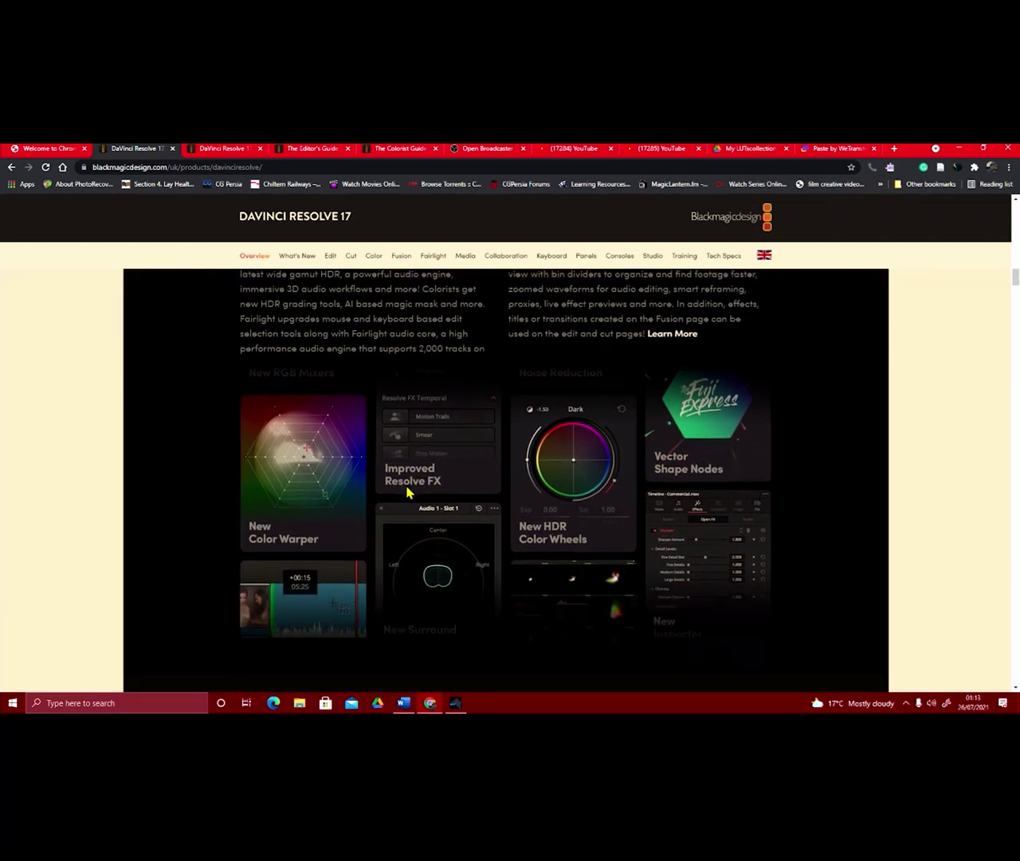
pyautogui.scroll(-3, 407, 493)
pyautogui.scroll(-2, 407, 493)
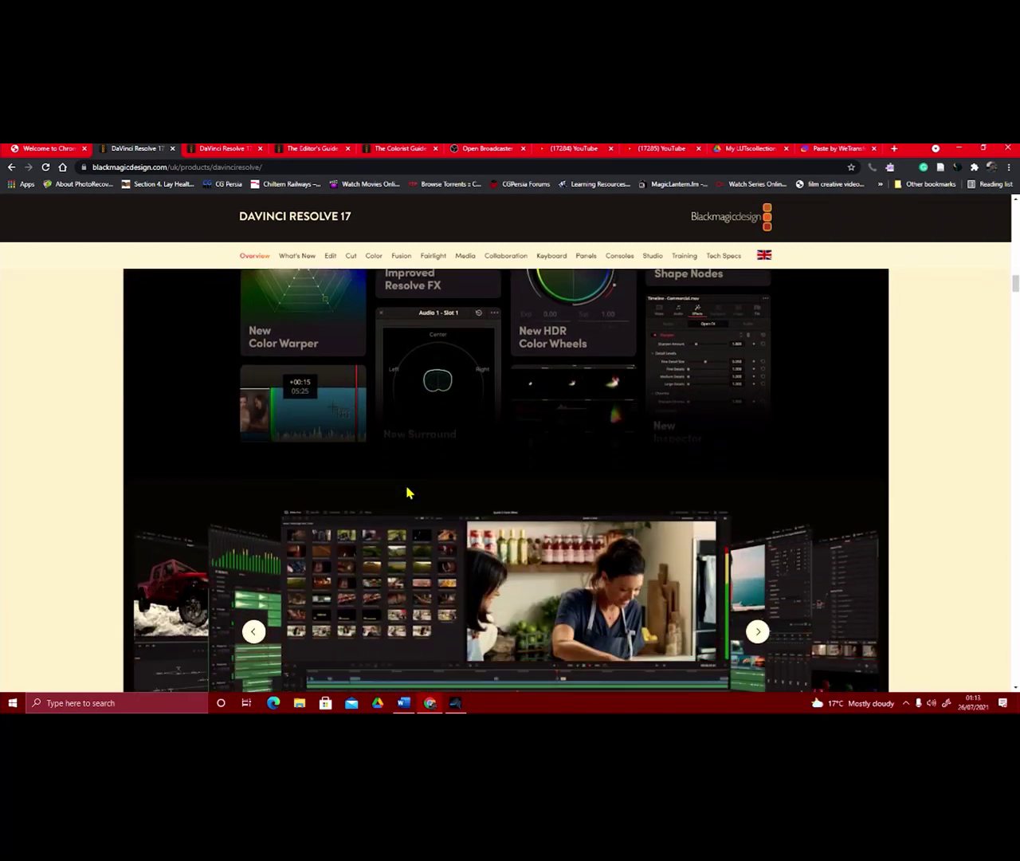
# Review the All In One Solution for Post Production section and its row of workspace pages from Media to Deliver
pyautogui.scroll(-2, 406, 493)
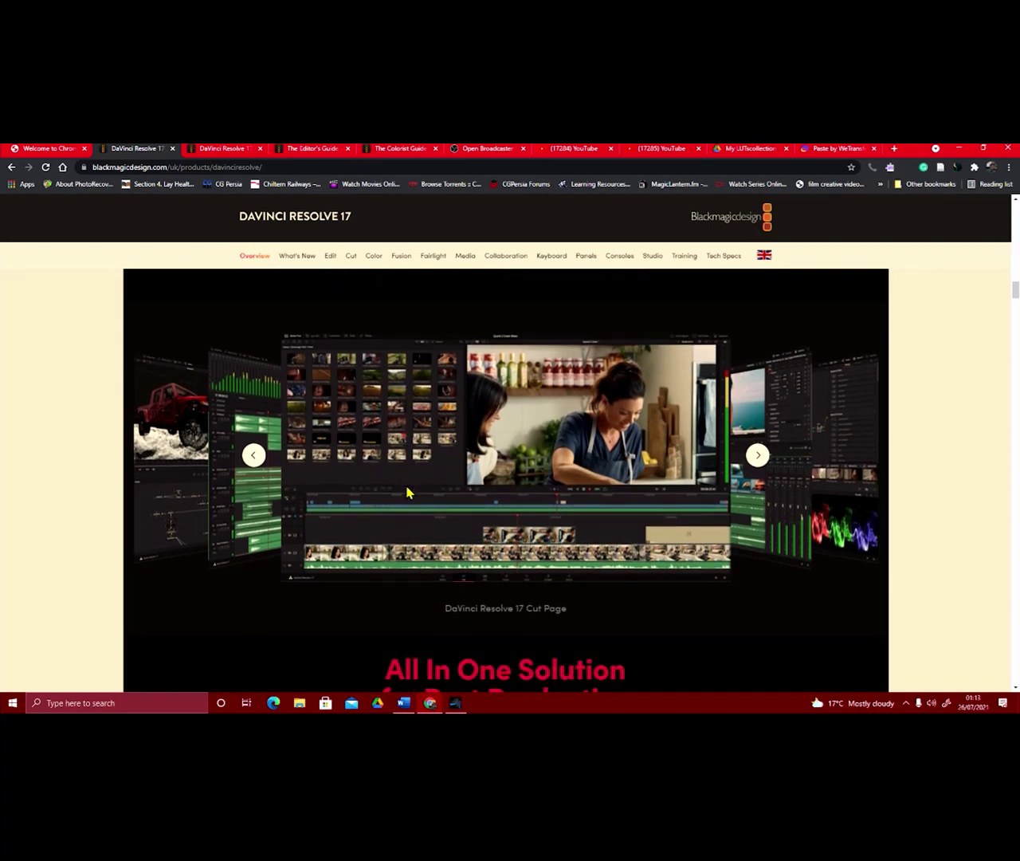
pyautogui.scroll(-3, 407, 493)
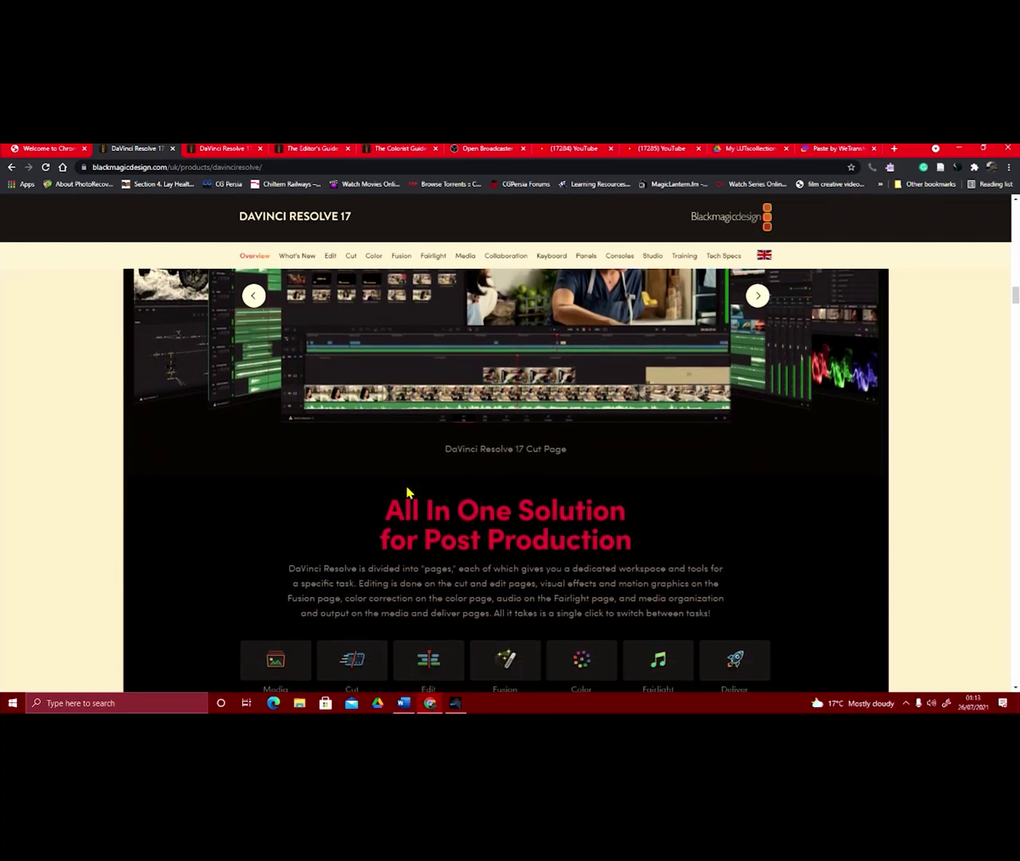
pyautogui.scroll(-2, 406, 493)
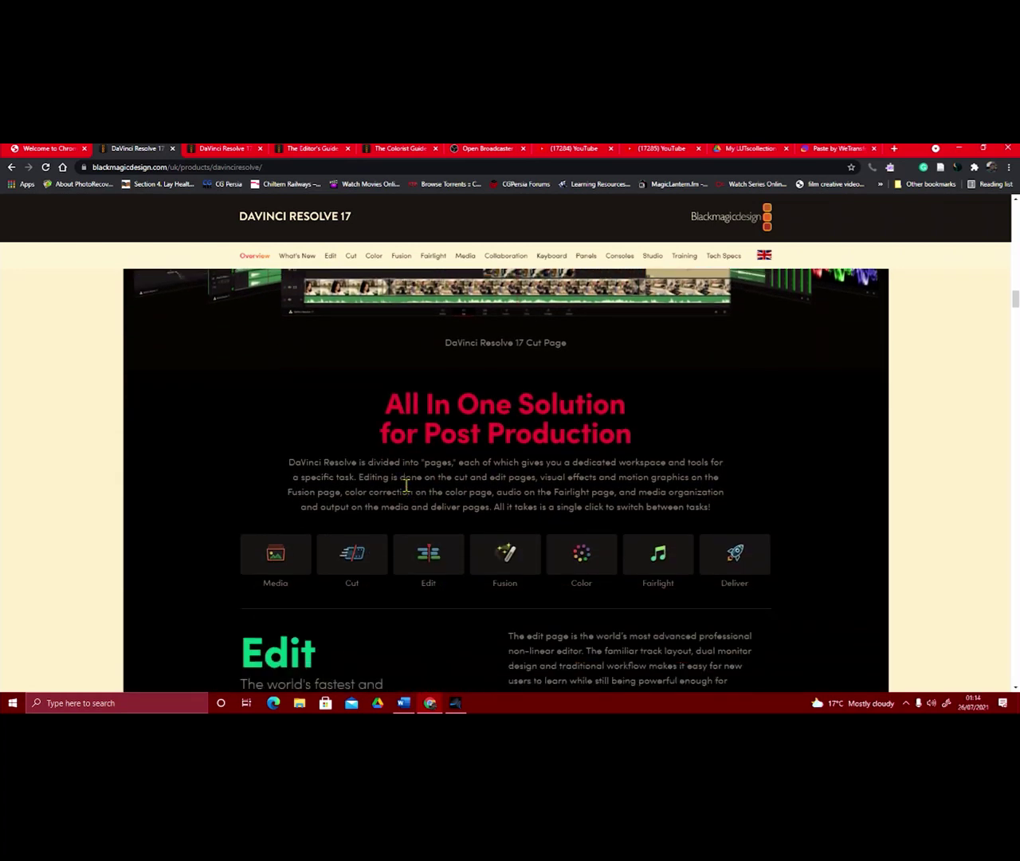
pyautogui.scroll(-2, 406, 485)
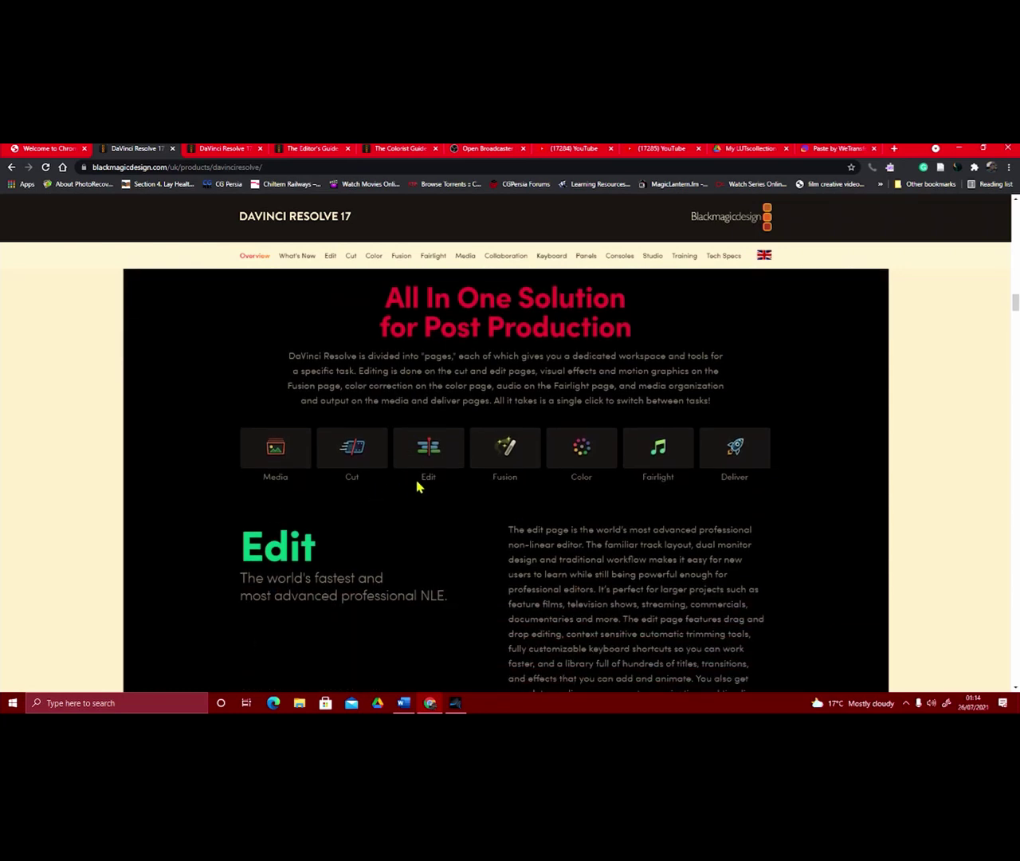
pyautogui.scroll(-4, 715, 497)
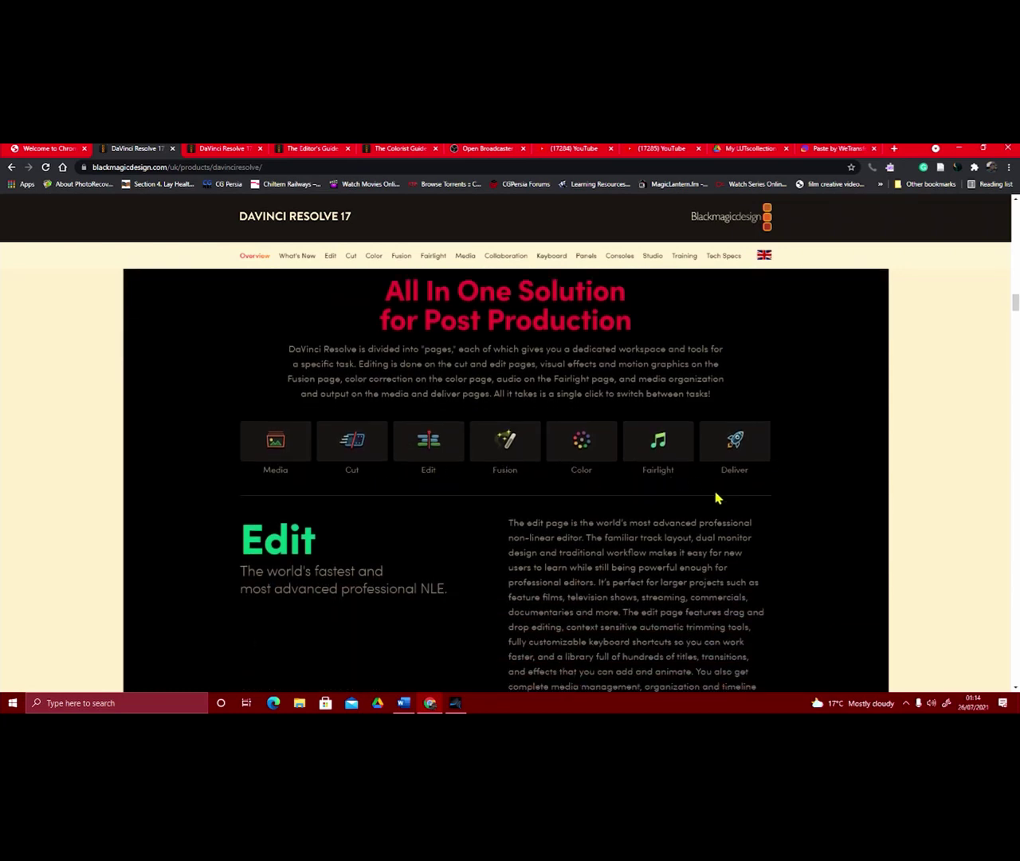
pyautogui.scroll(3, 715, 496)
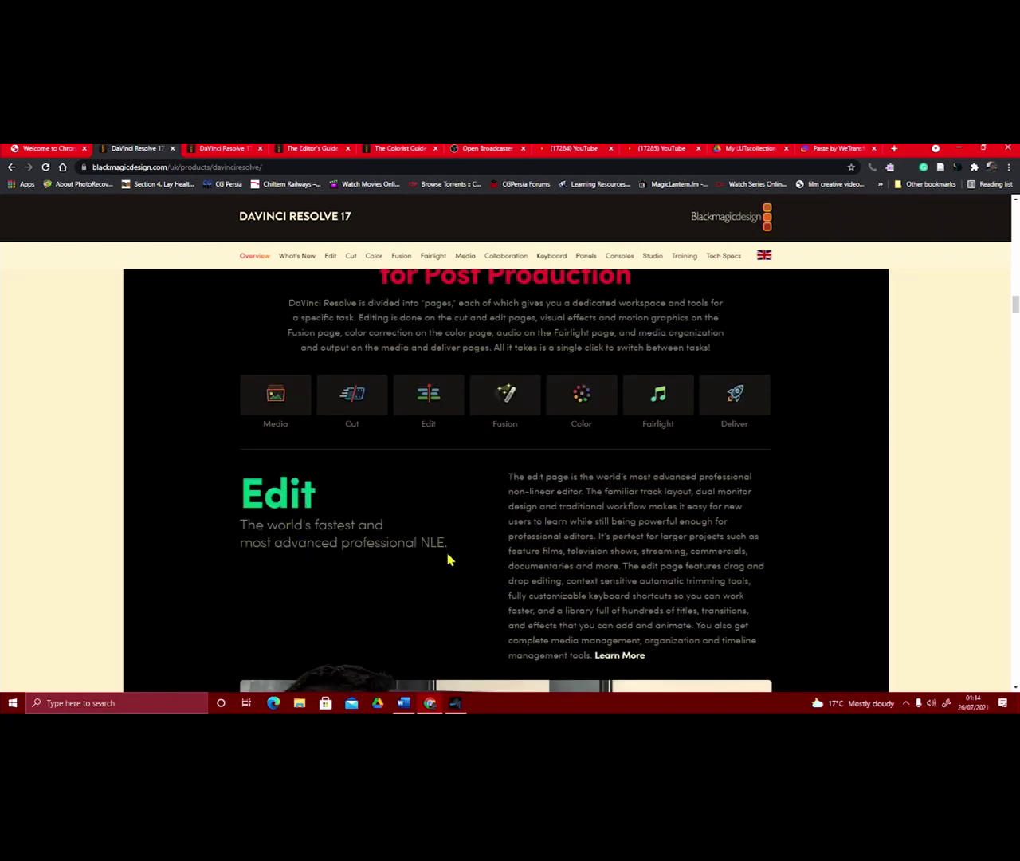
# Read the Edit and Cut page descriptions and their feature tiles on the overview page
pyautogui.scroll(-1, 460, 554)
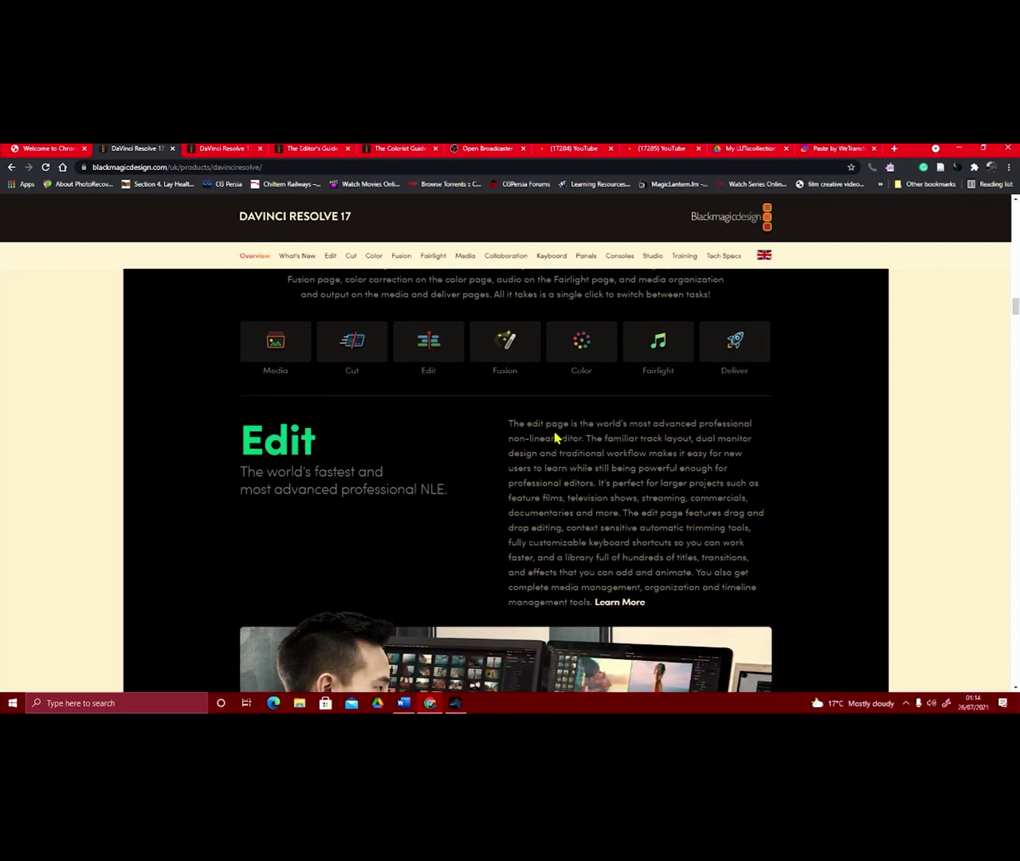
pyautogui.scroll(-5, 650, 441)
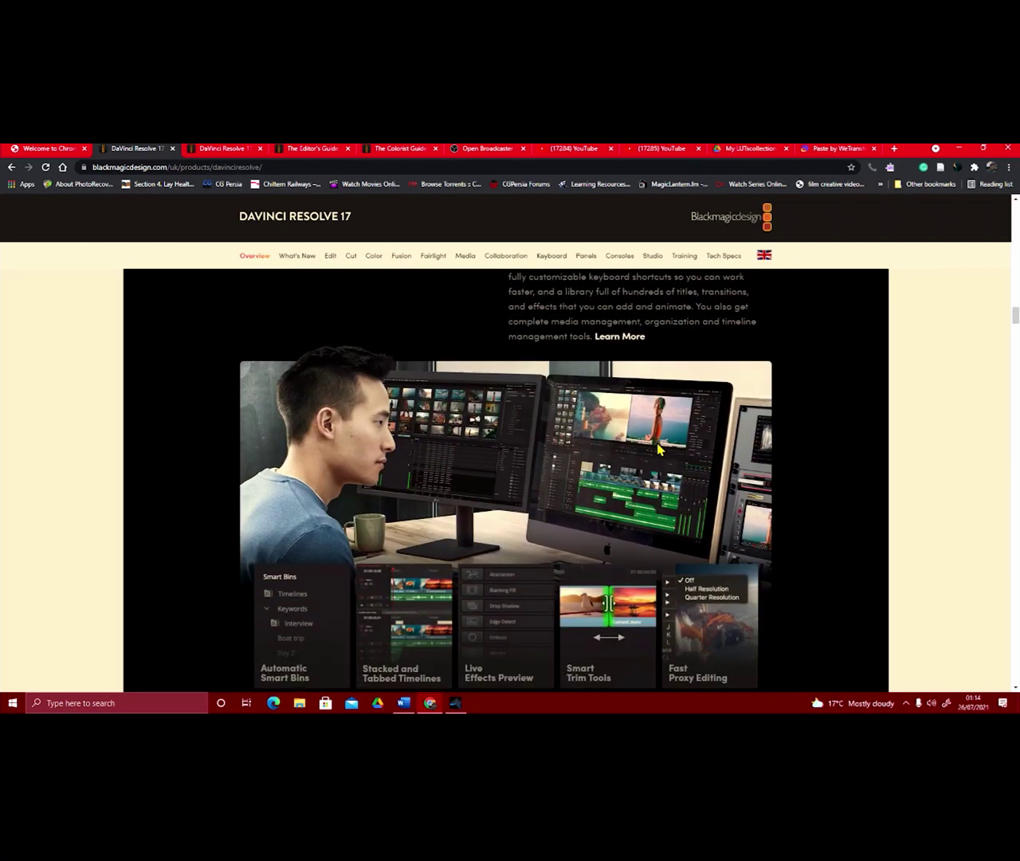
pyautogui.scroll(-2, 473, 531)
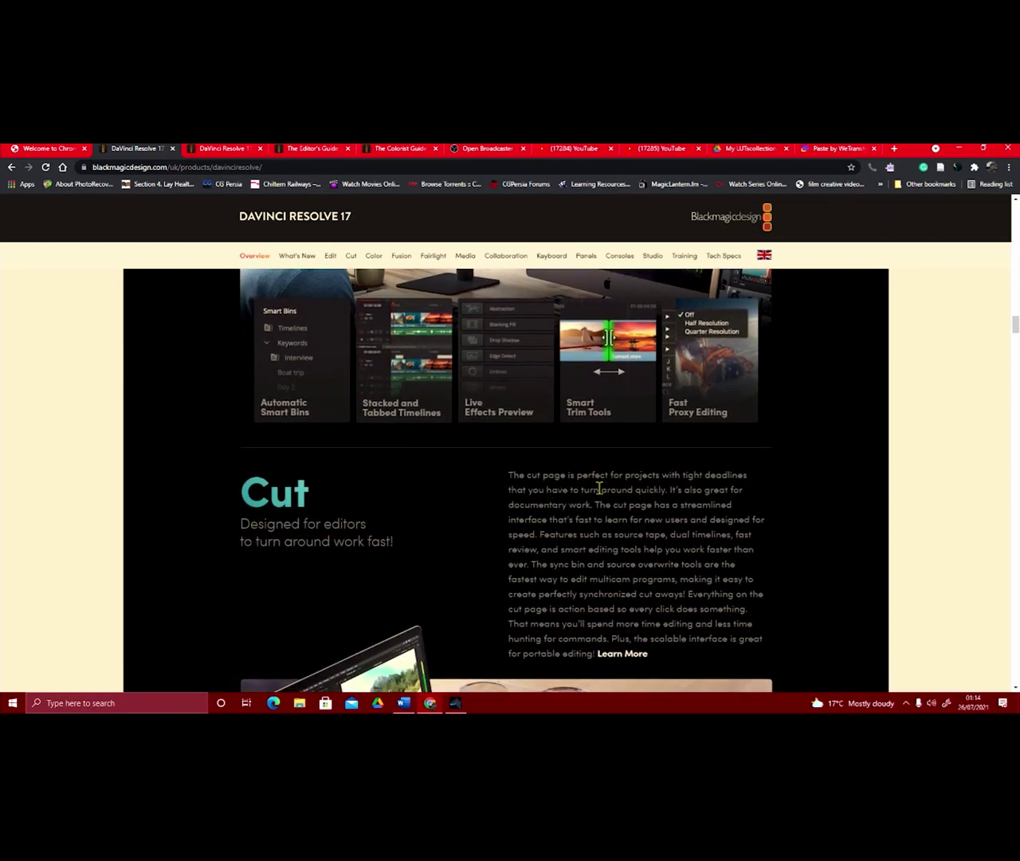
pyautogui.scroll(-2, 652, 488)
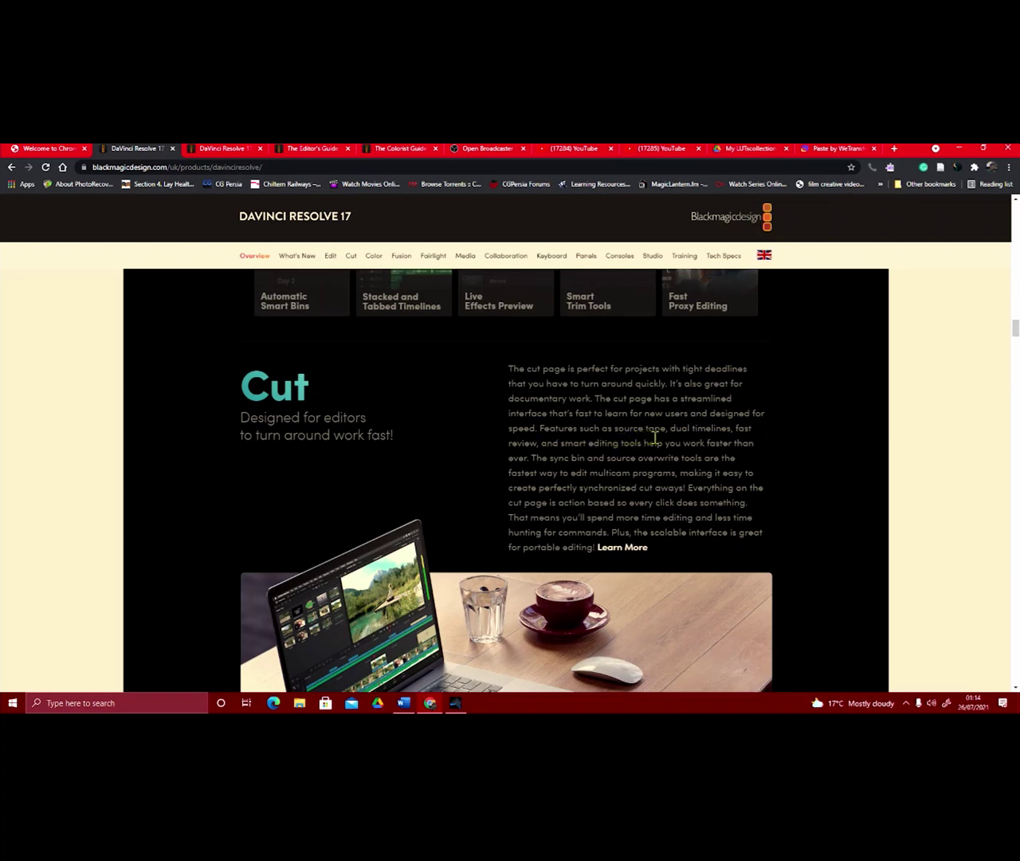
pyautogui.scroll(-1, 695, 438)
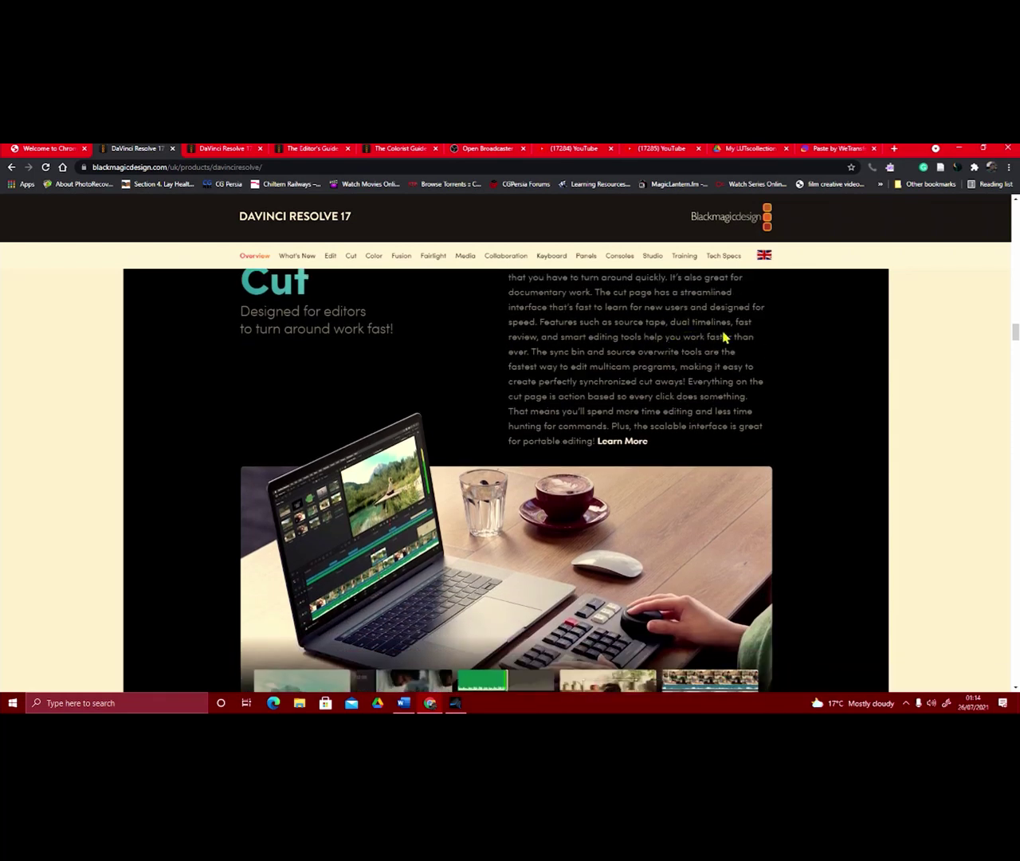
pyautogui.scroll(-4, 733, 454)
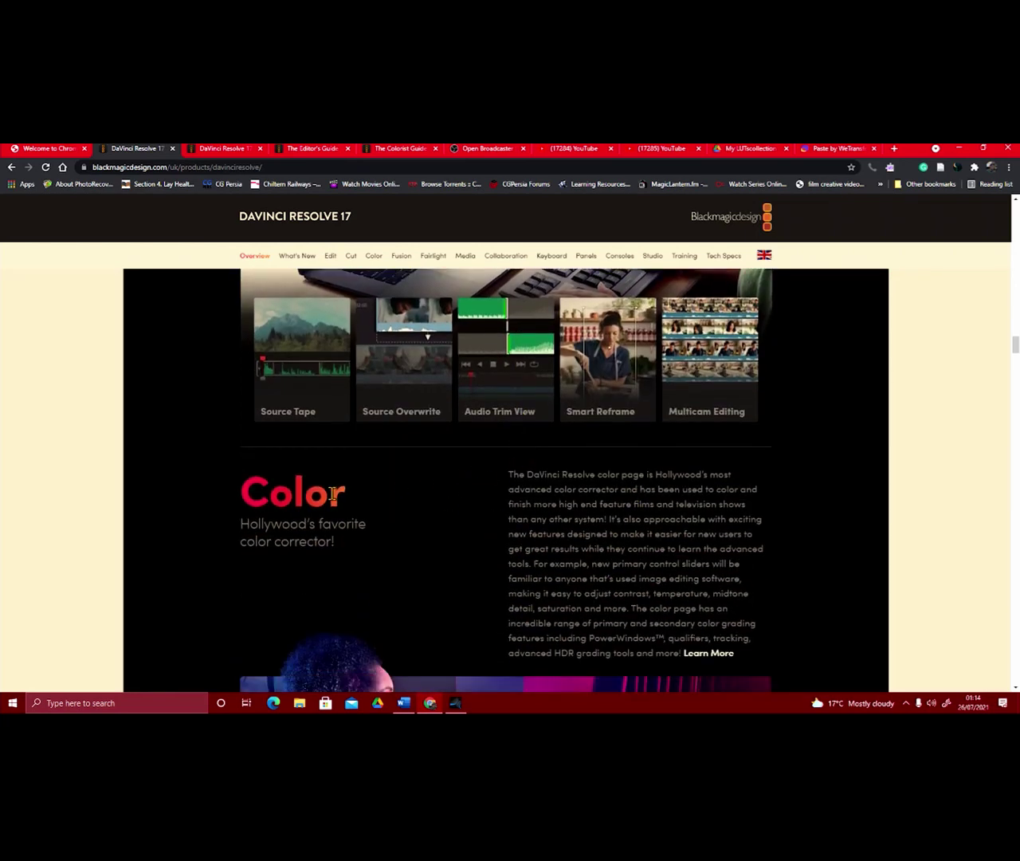
# Look through the Color, Fusion and Fairlight page descriptions and their feature tiles
pyautogui.scroll(-4, 331, 493)
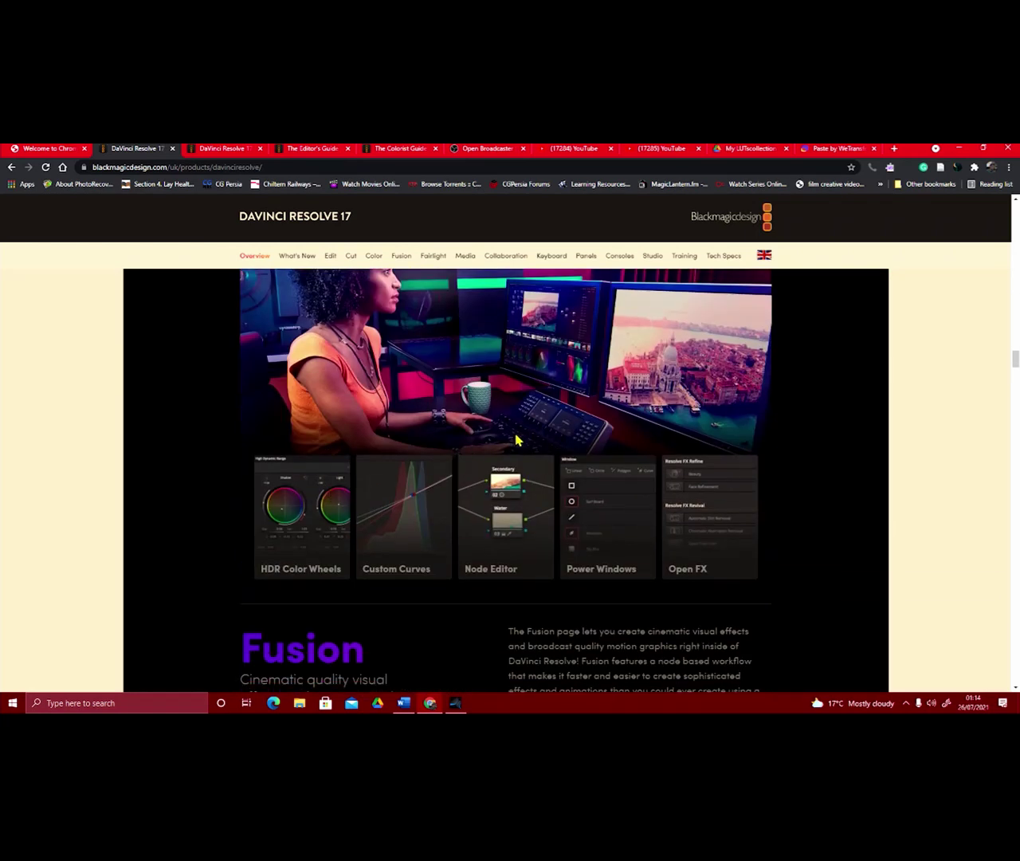
pyautogui.scroll(-2, 514, 440)
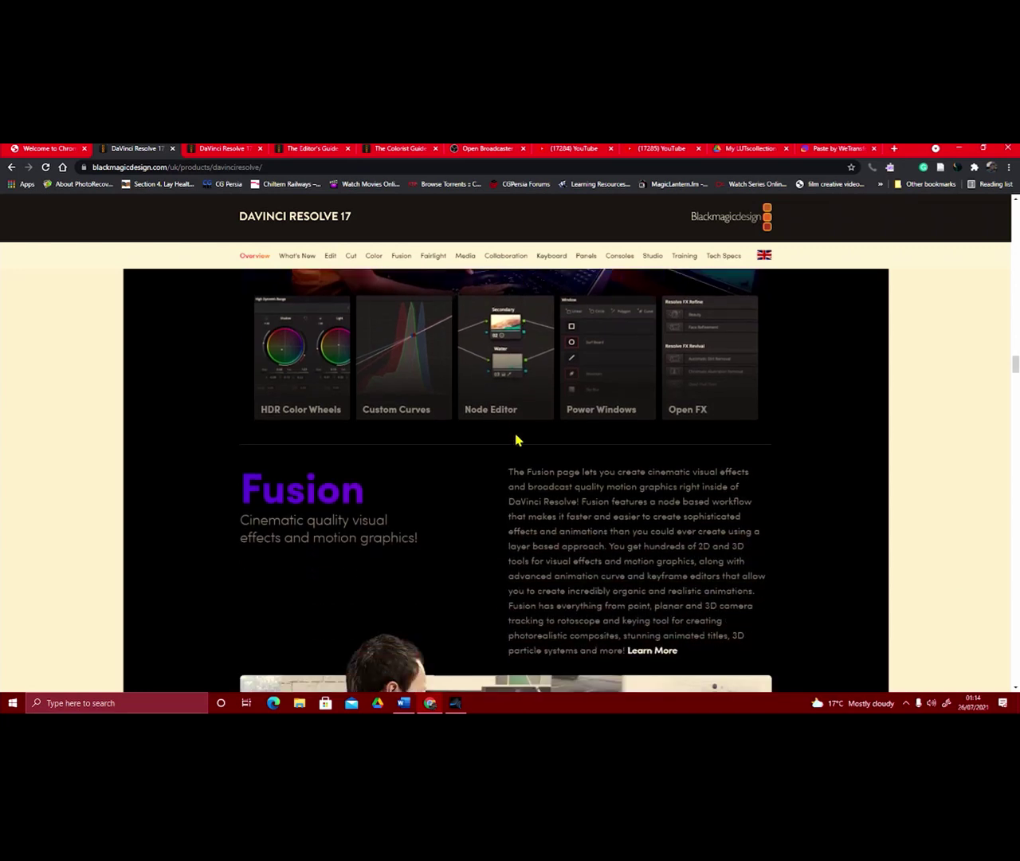
pyautogui.scroll(-2, 375, 512)
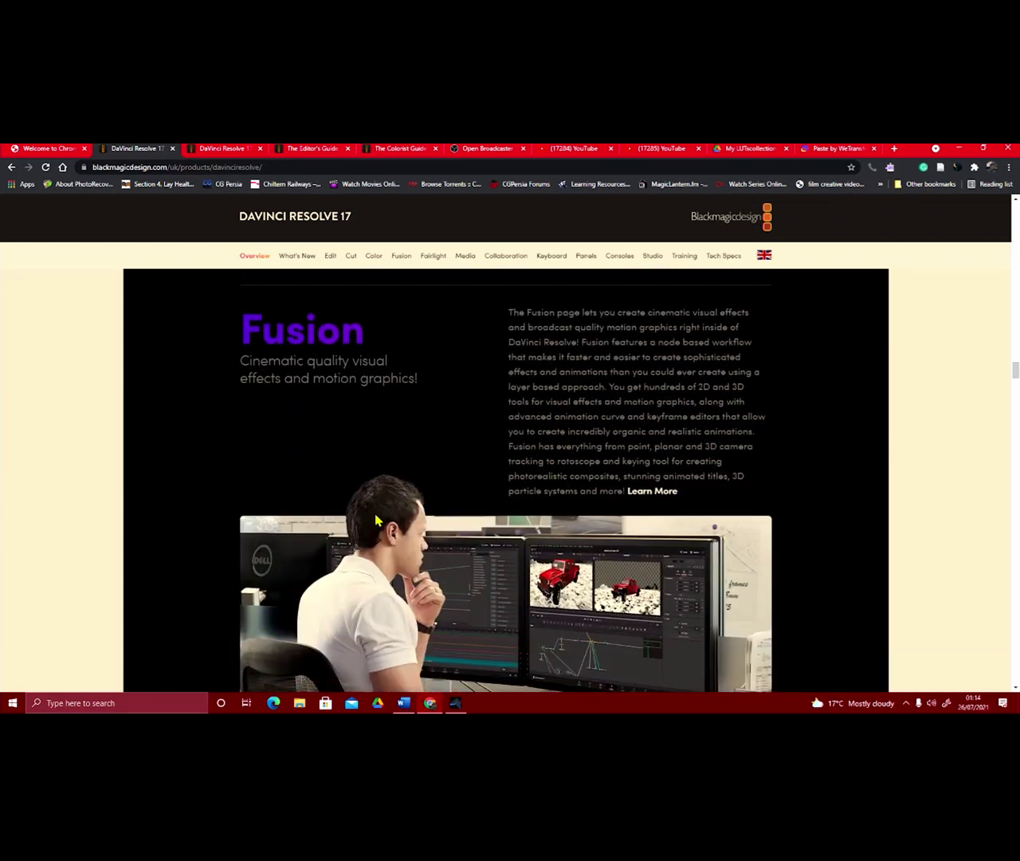
pyautogui.scroll(-5, 377, 520)
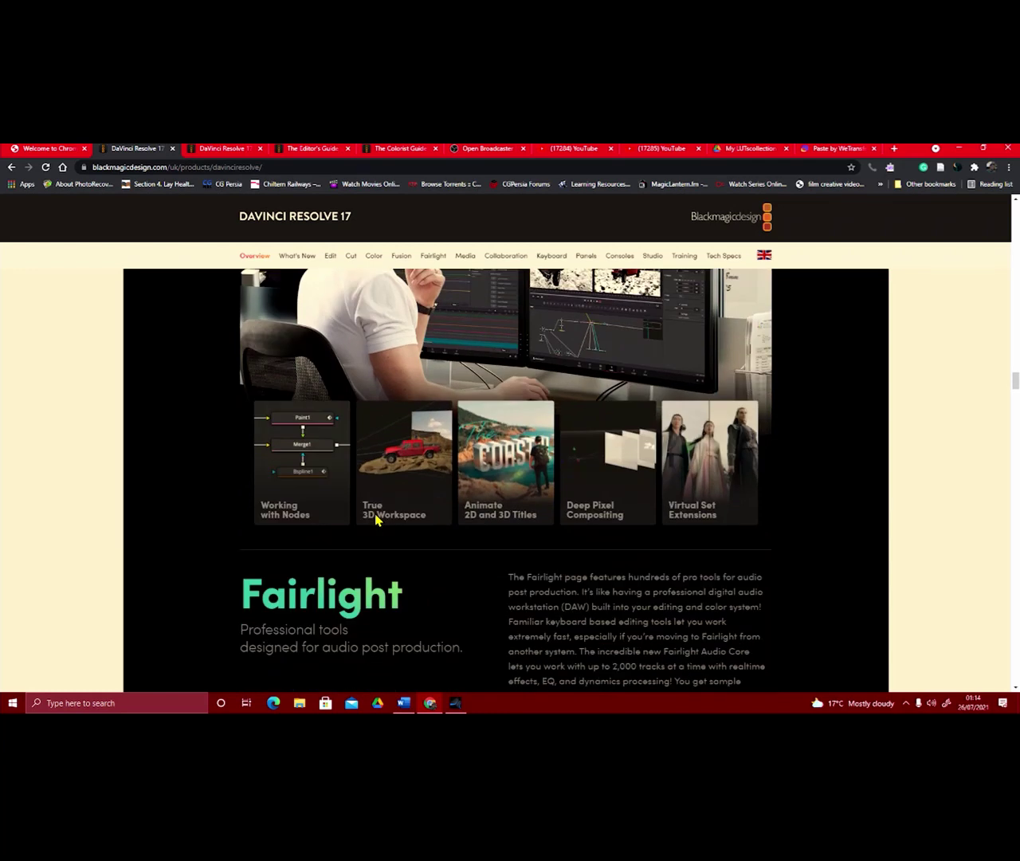
pyautogui.scroll(-3, 483, 547)
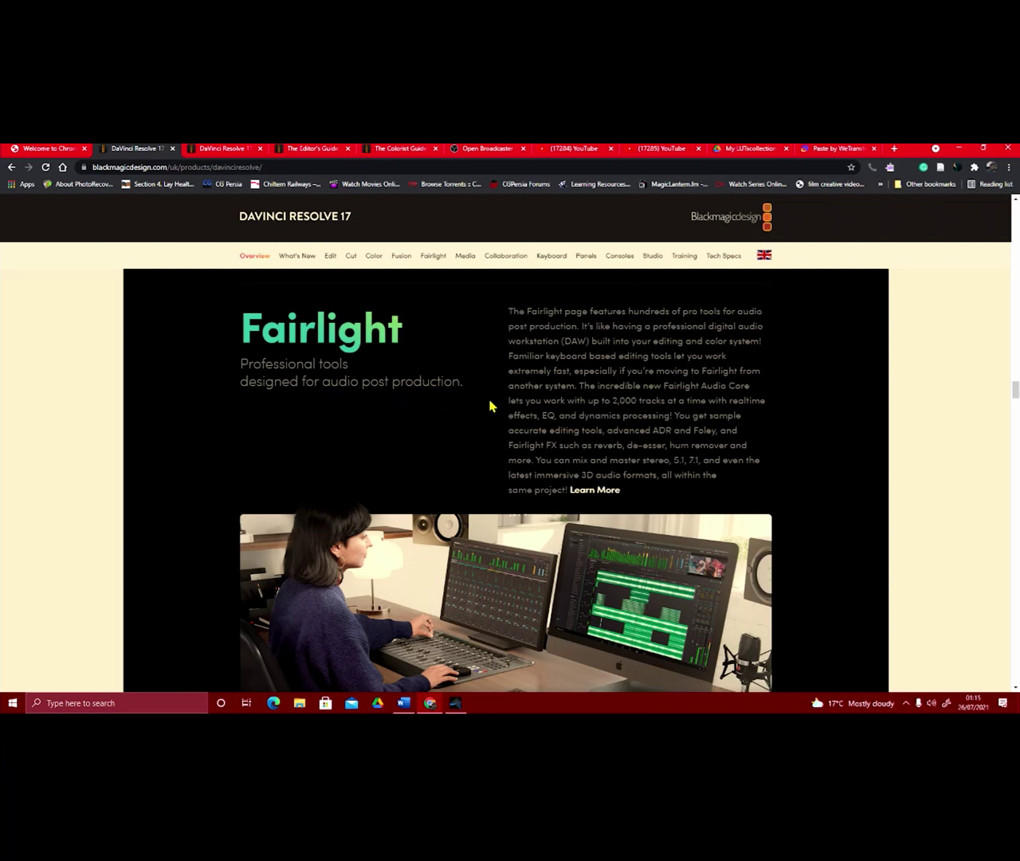
pyautogui.scroll(-5, 602, 472)
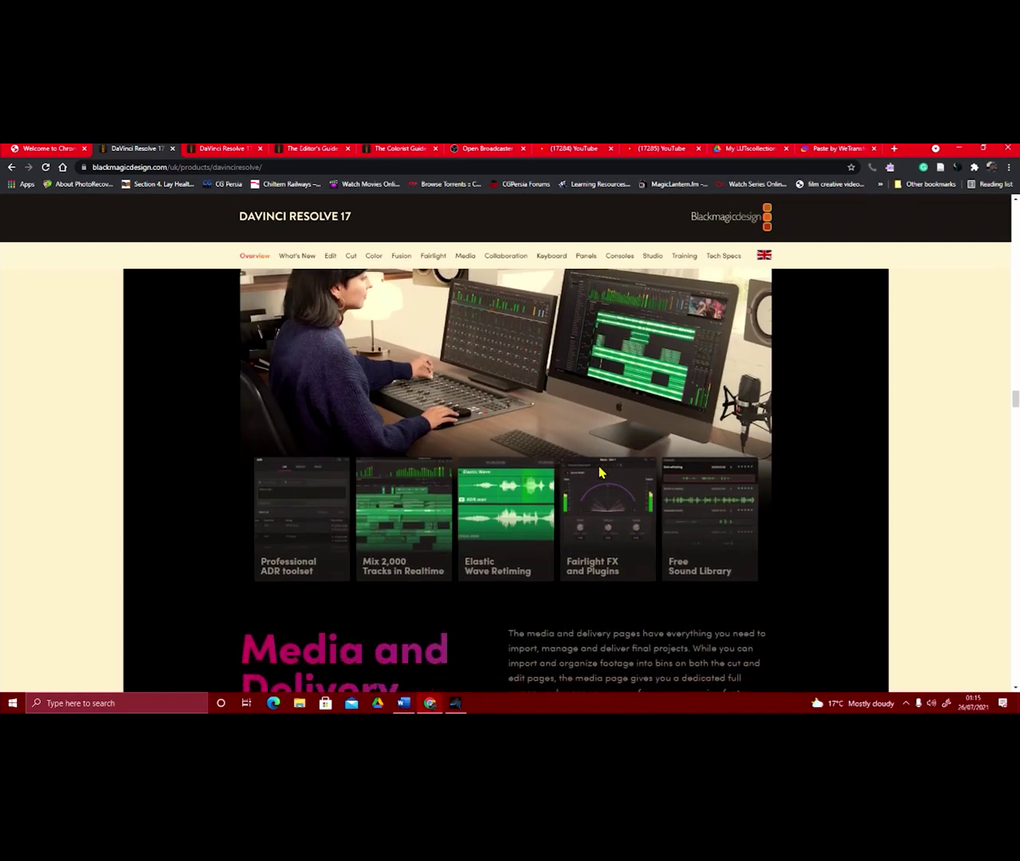
# Review the Media and Delivery, Resolve FX and DaVinci Neural Engine sections of the overview page
pyautogui.scroll(-2, 599, 471)
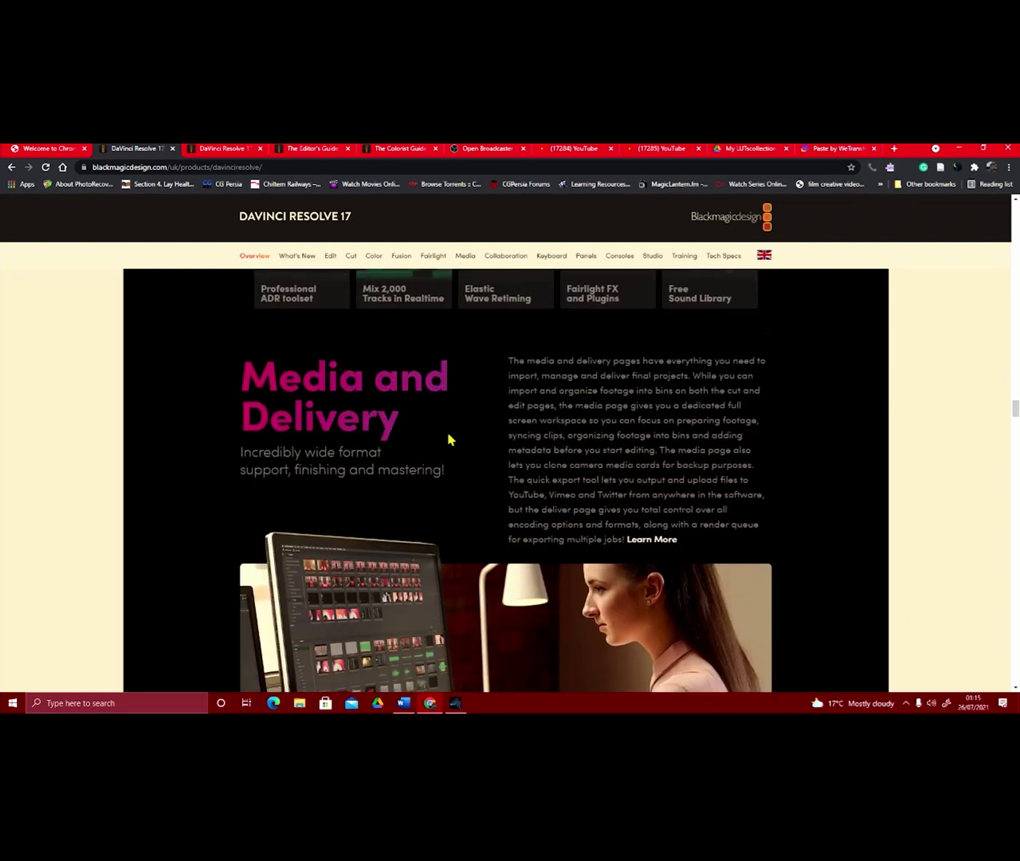
pyautogui.scroll(-2, 445, 440)
pyautogui.scroll(-3, 443, 444)
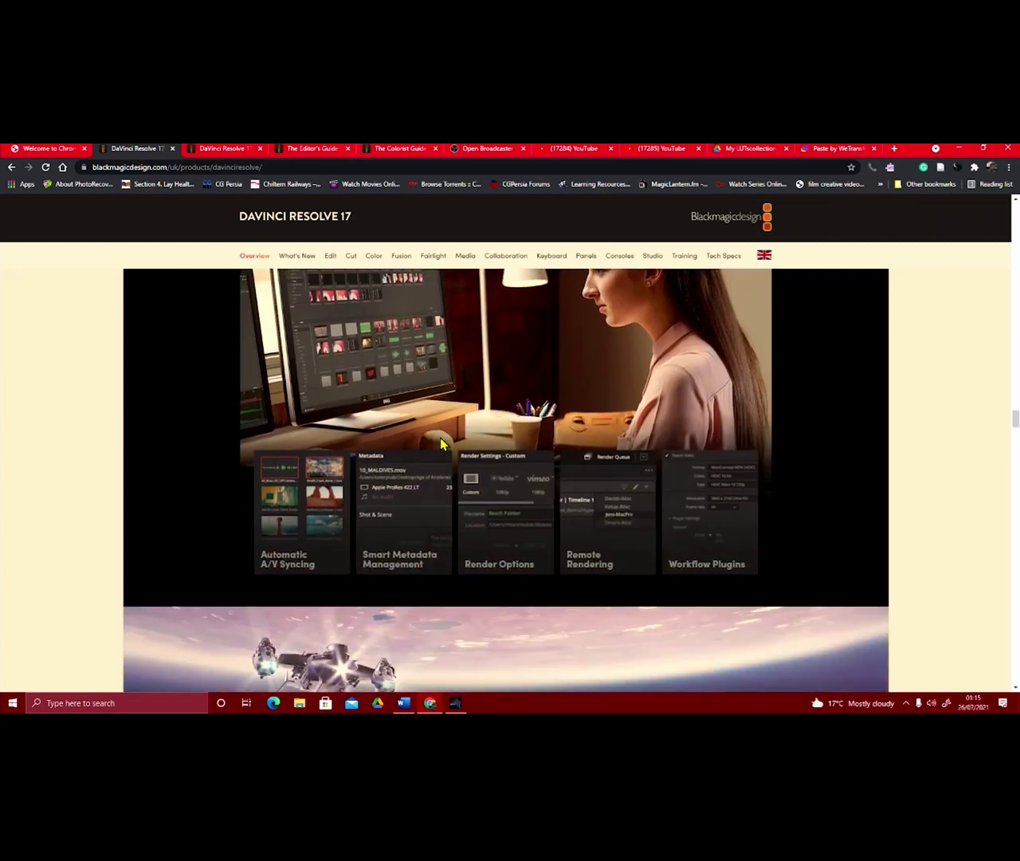
pyautogui.scroll(-3, 441, 444)
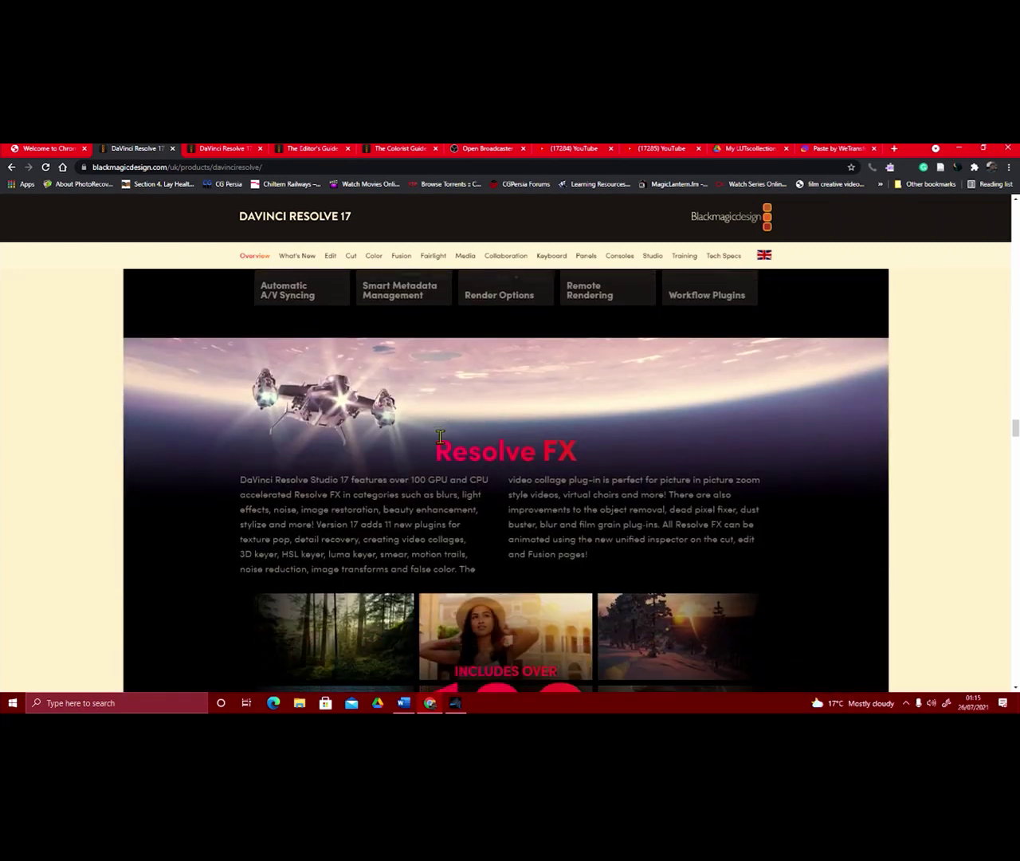
pyautogui.scroll(-2, 440, 438)
pyautogui.scroll(-4, 440, 437)
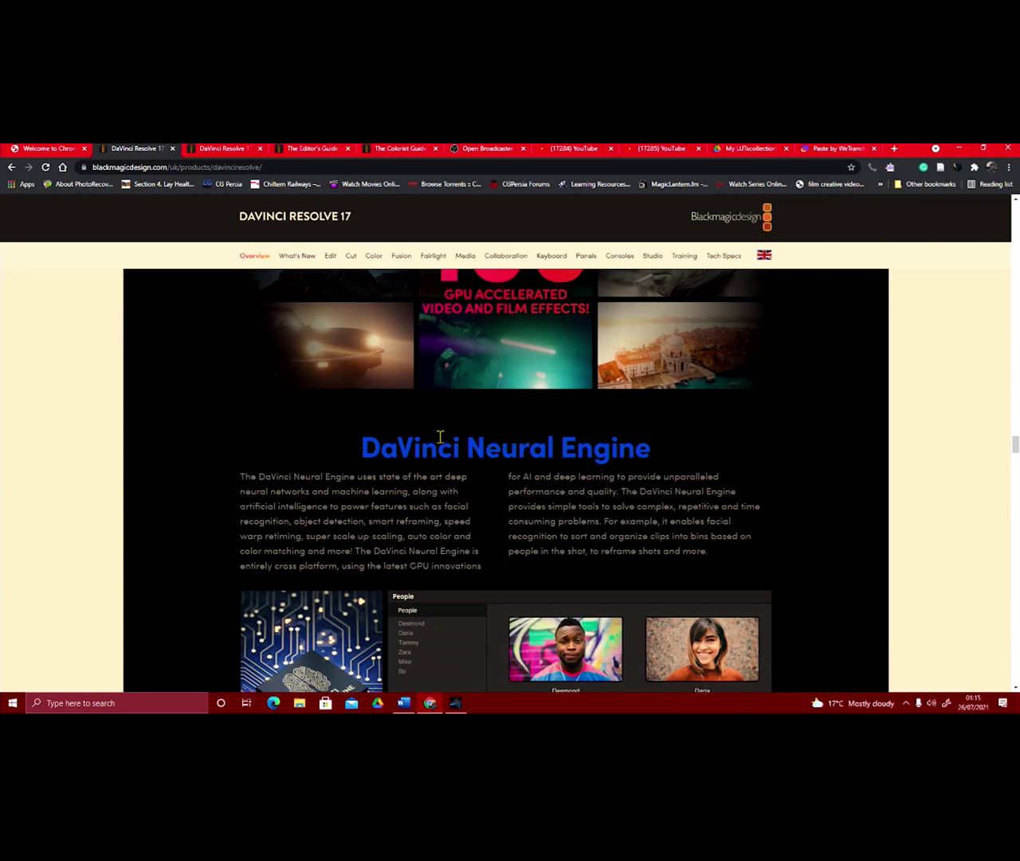
pyautogui.scroll(2, 440, 436)
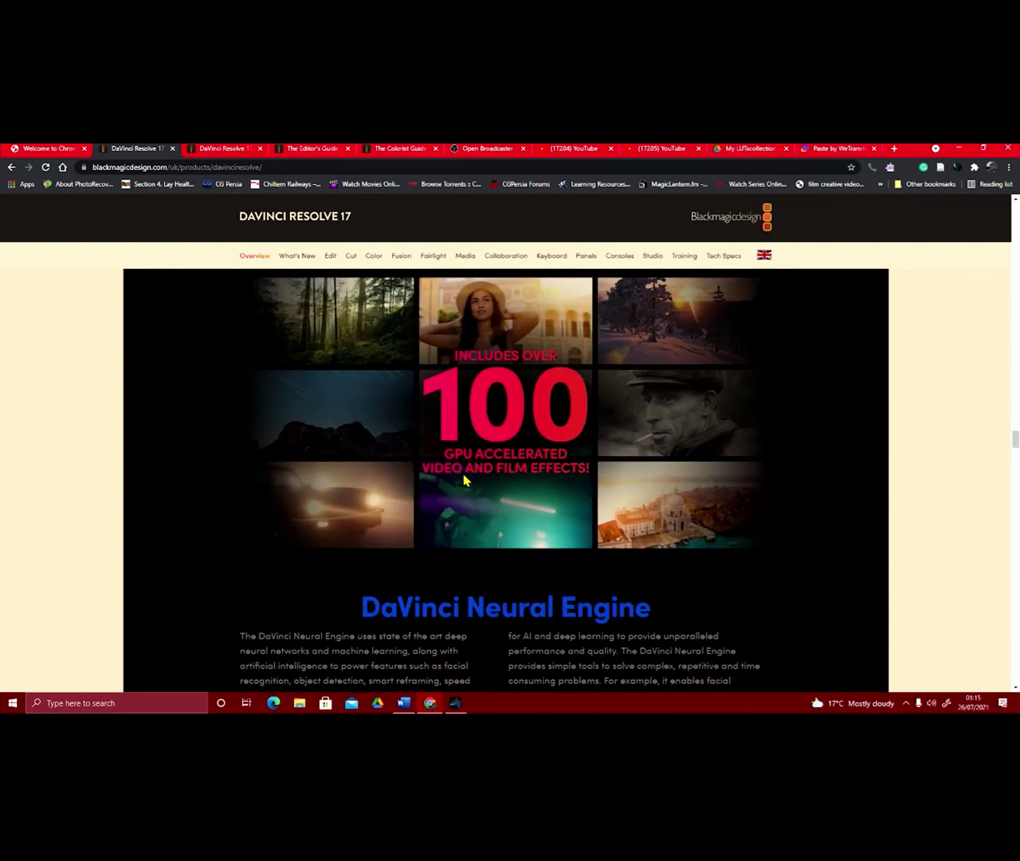
pyautogui.scroll(-4, 530, 471)
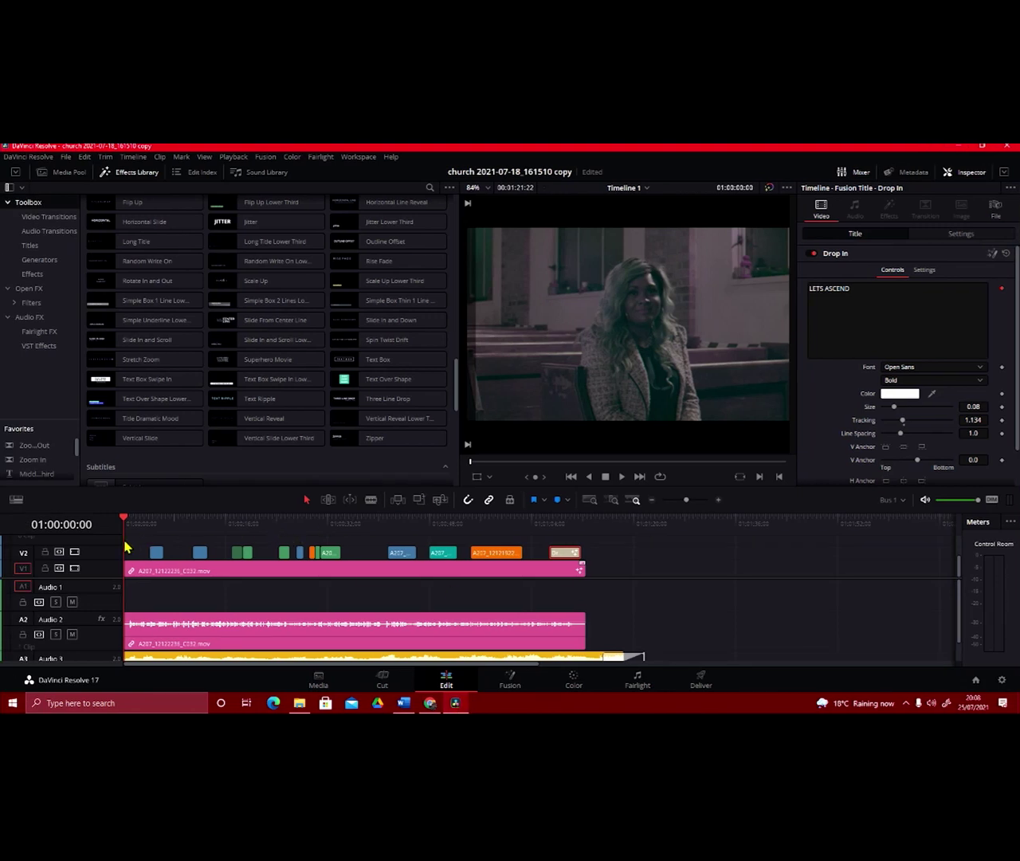
# Switch to the church project in DaVinci Resolve and open its Media page
pyautogui.click(319, 680)
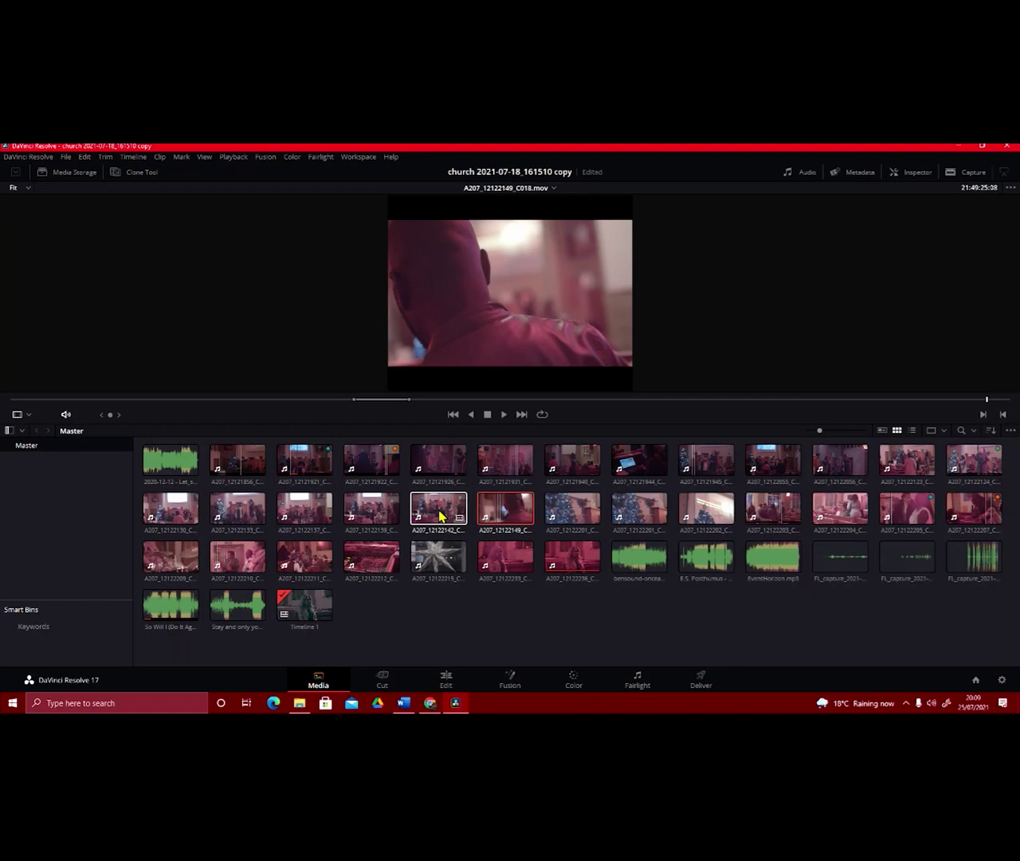
# Show the Media Storage browser and Clone Tool, and browse the Church event folder on the TeeArmorATD (G:) drive
pyautogui.click(72, 172)
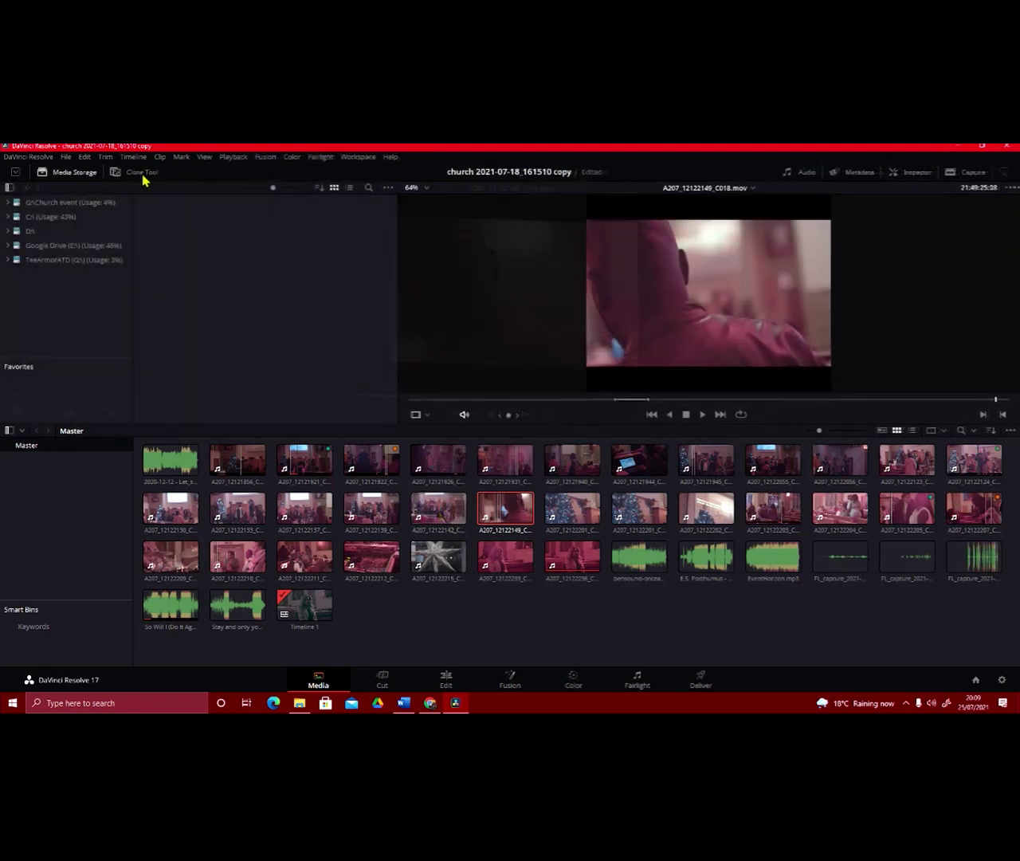
pyautogui.click(141, 172)
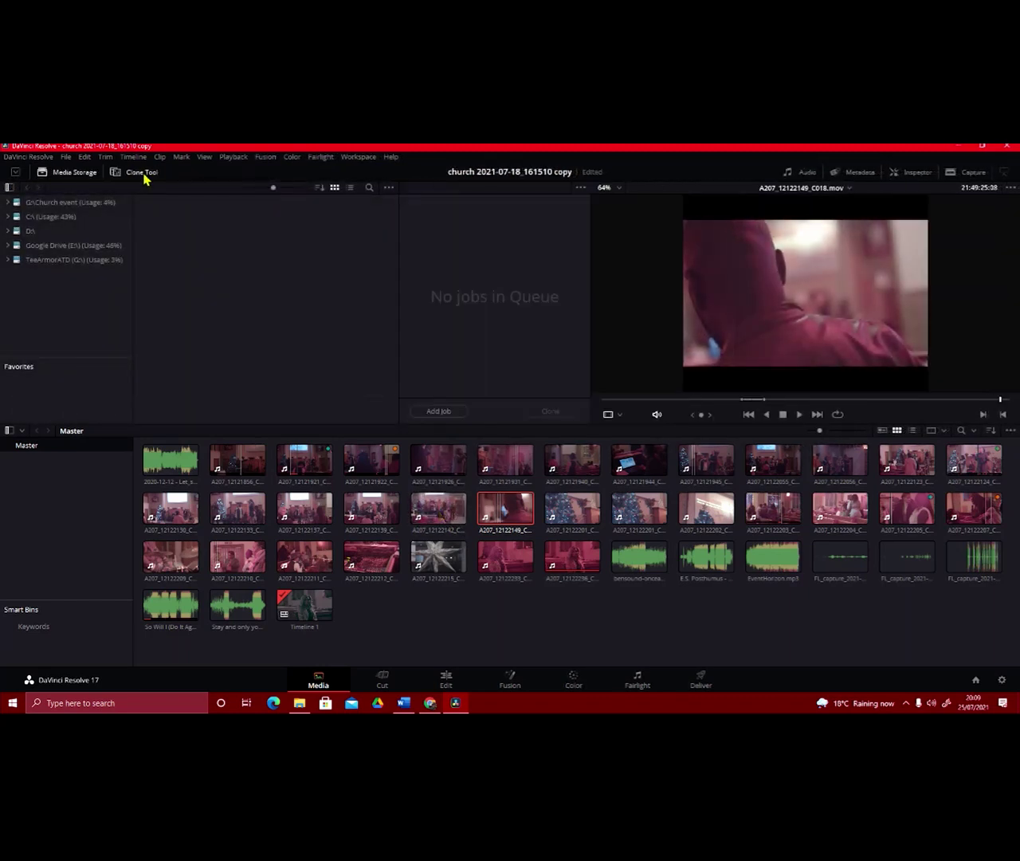
pyautogui.click(48, 263)
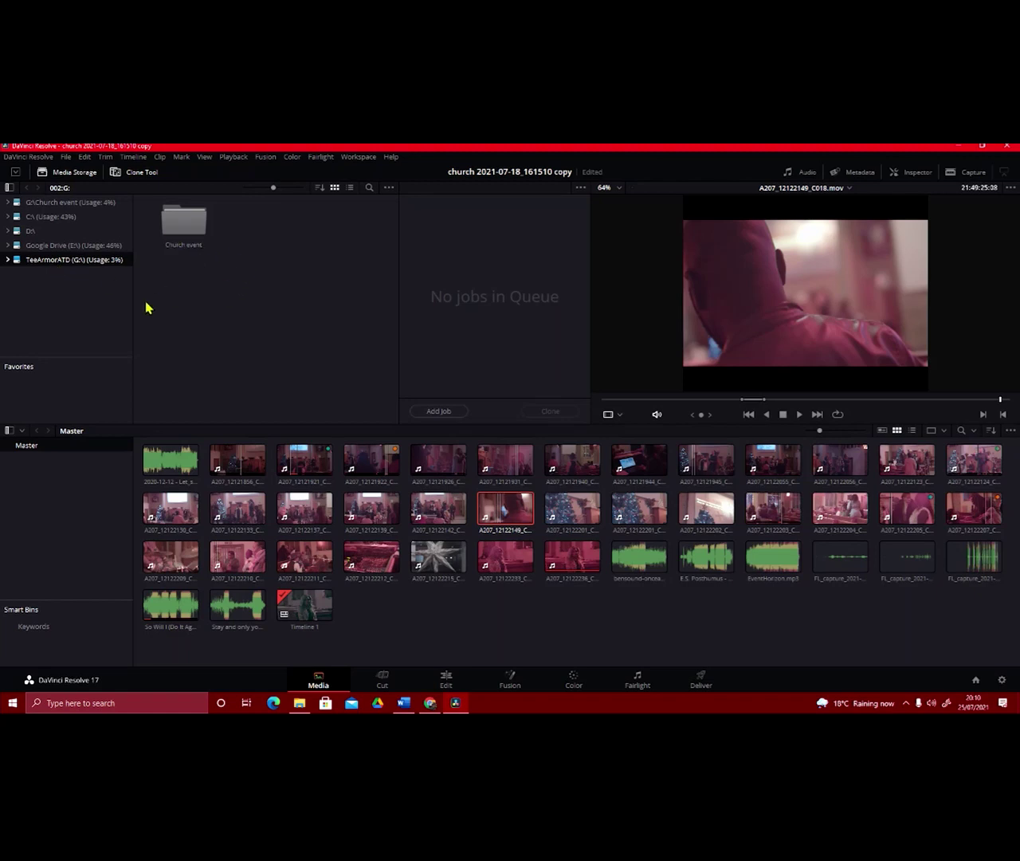
pyautogui.doubleClick(189, 222)
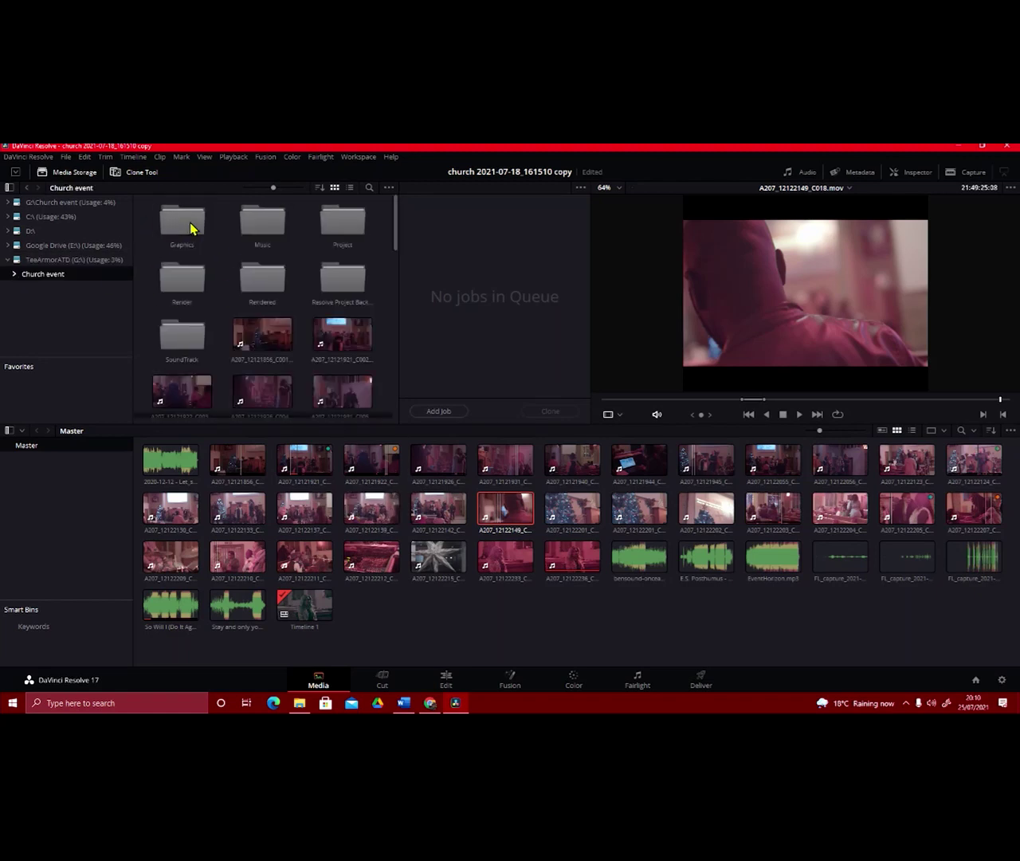
pyautogui.scroll(-2, 285, 289)
pyautogui.scroll(2, 289, 285)
pyautogui.scroll(-2, 289, 285)
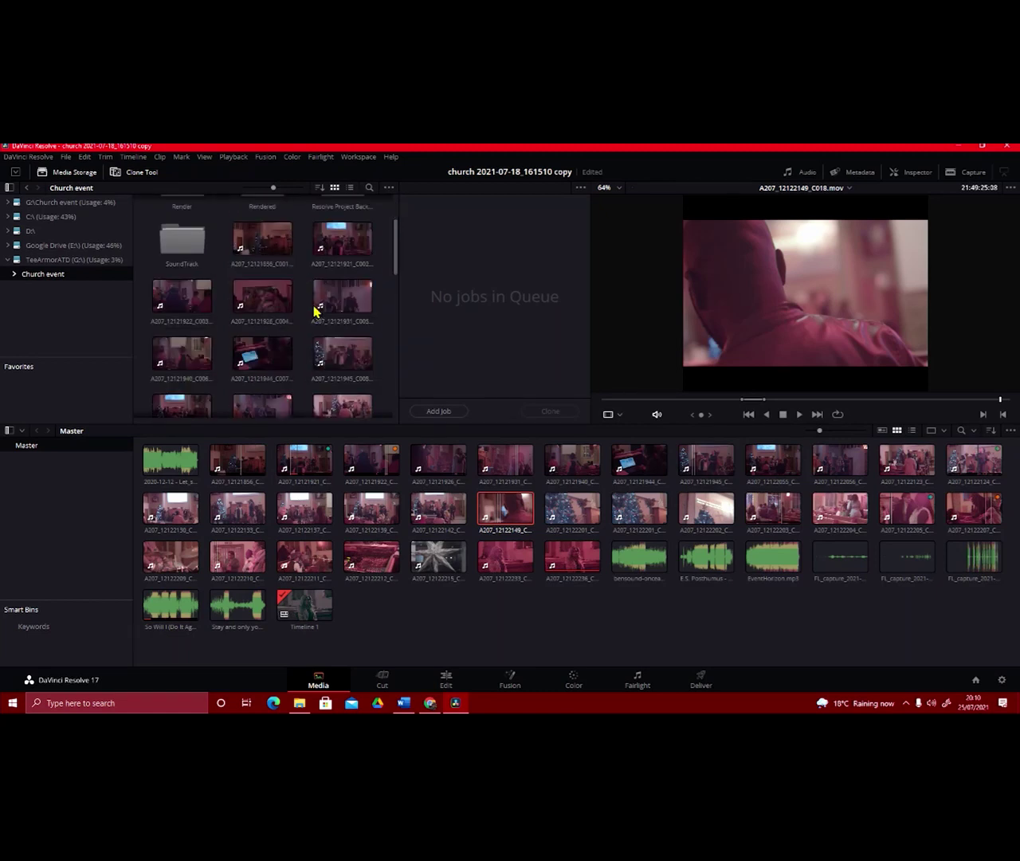
# Load clip A207_12121926_C004.mov from the Church event folder and add it to the Master bin
pyautogui.click(246, 295)
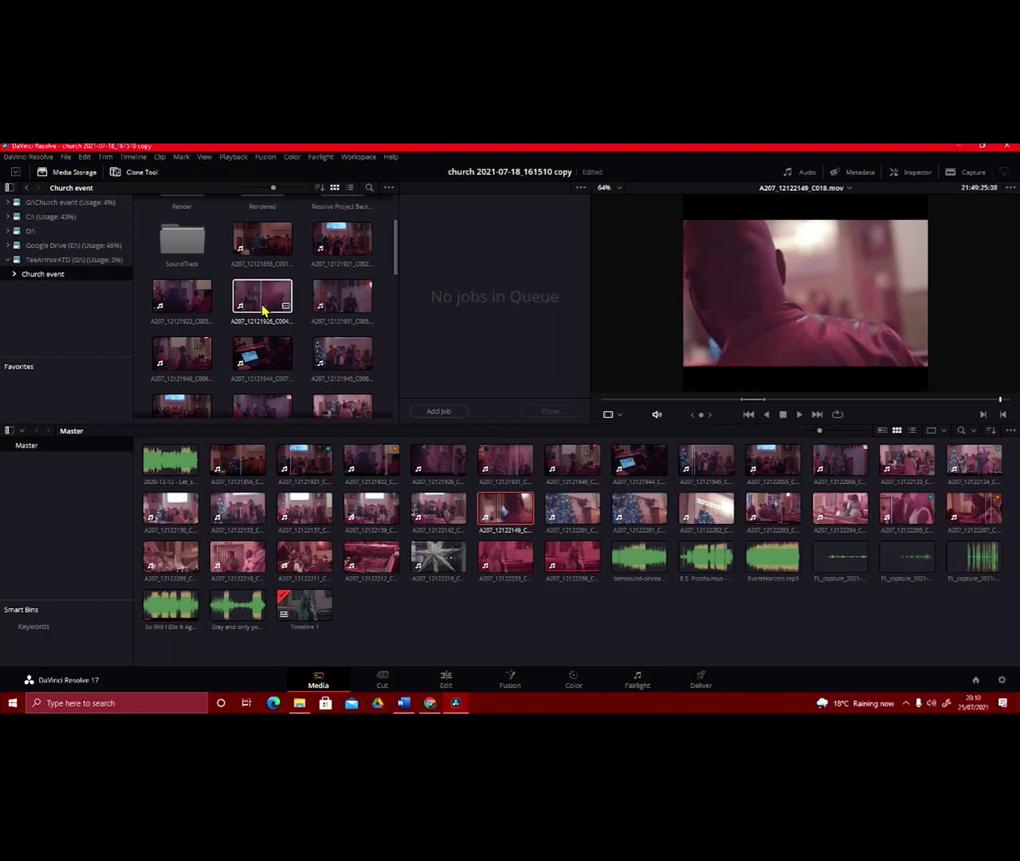
pyautogui.click(262, 296)
pyautogui.moveTo(262, 296); pyautogui.dragTo(403, 622)
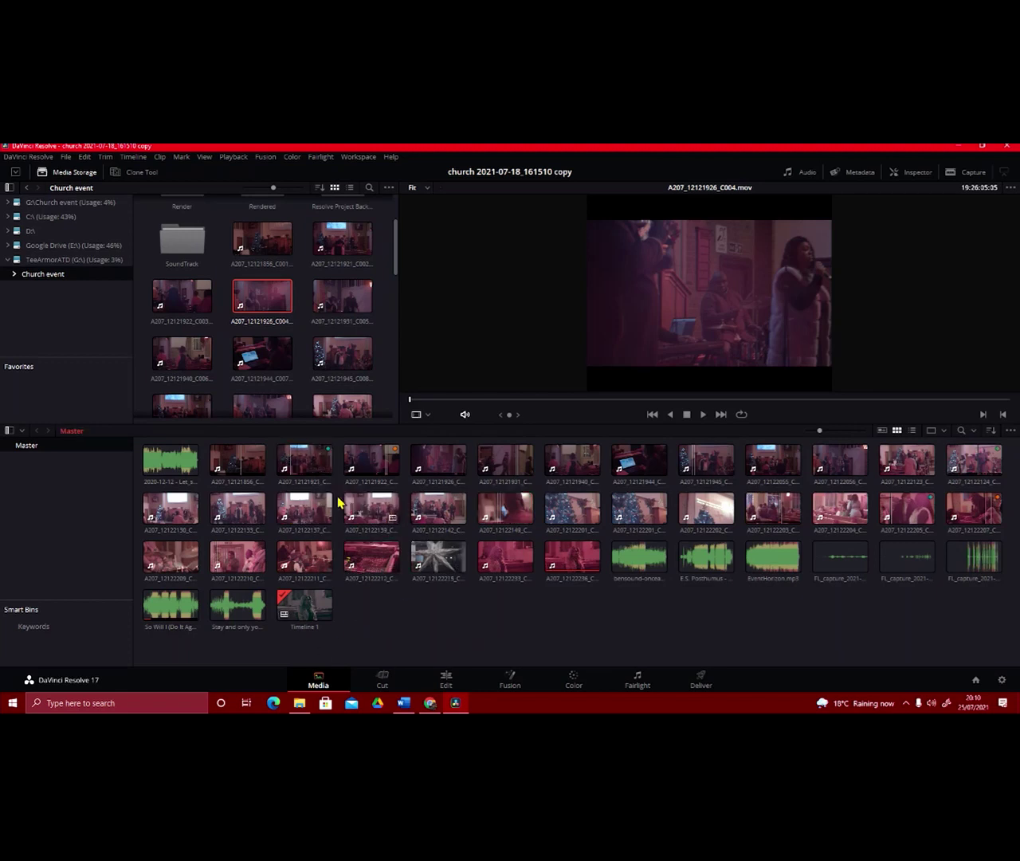
# Load and scrub clip A207_12121931_C005.mov in the viewer, with its full clip audio waveform shown
pyautogui.click(340, 298)
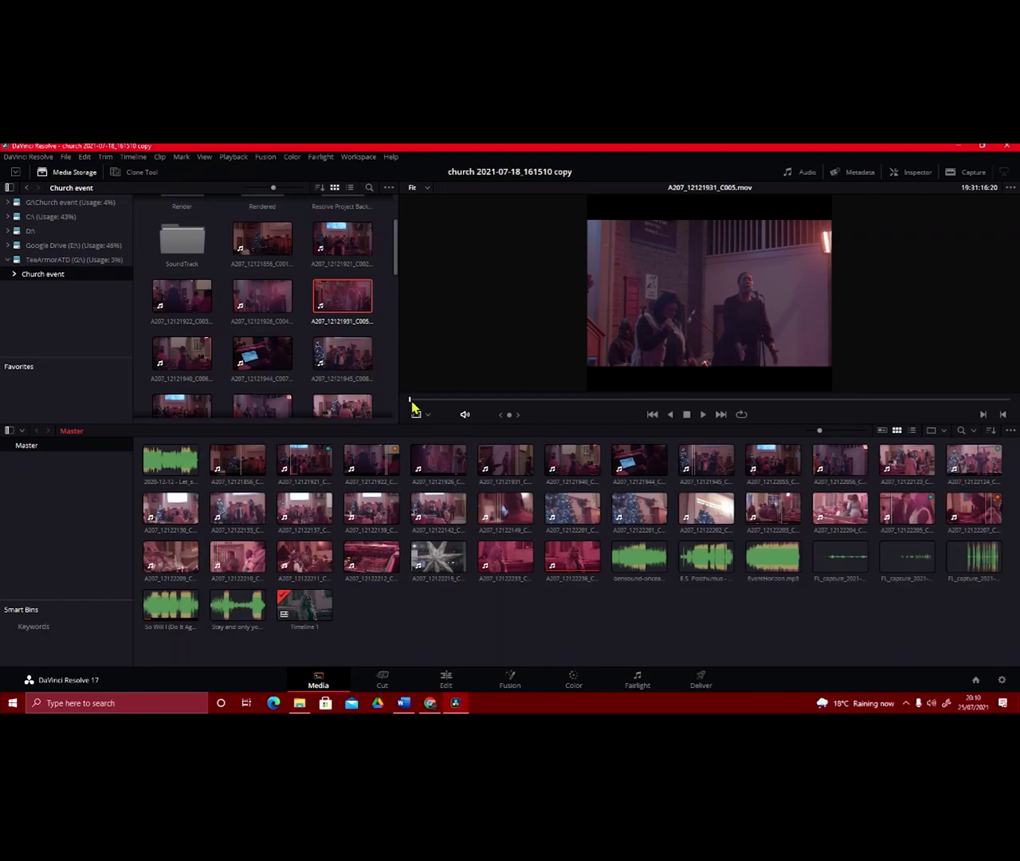
pyautogui.moveTo(411, 402); pyautogui.dragTo(596, 429)
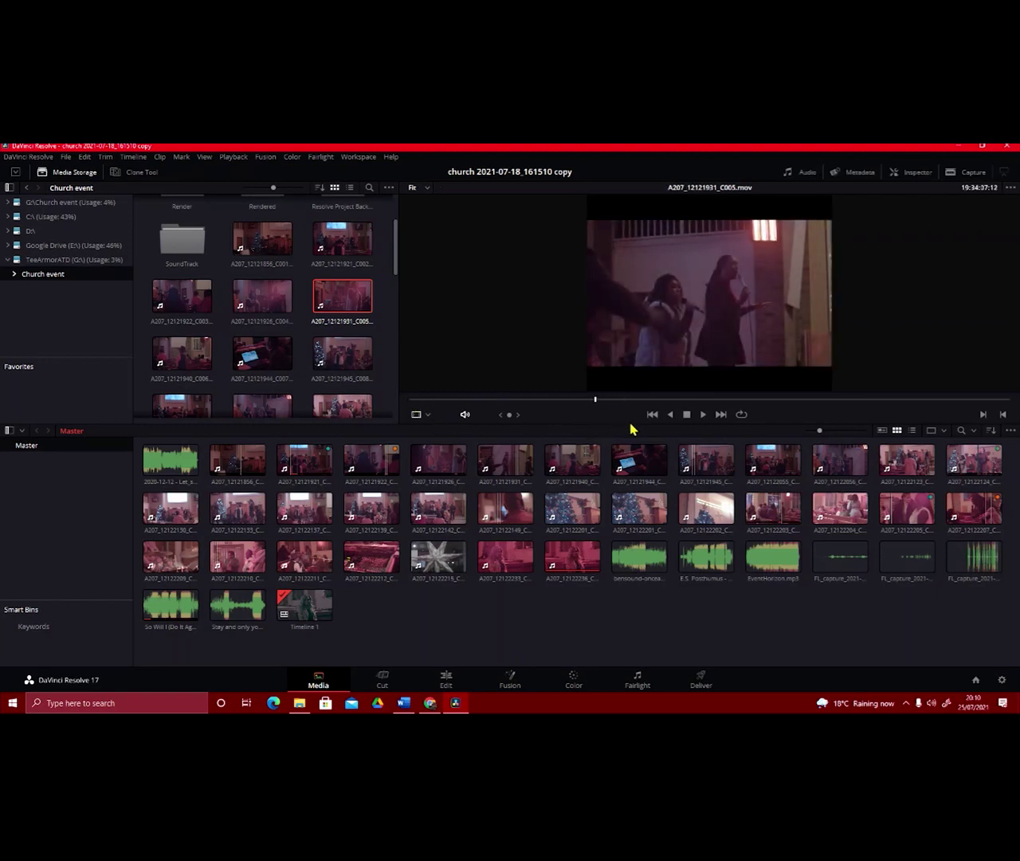
pyautogui.click(1010, 188)
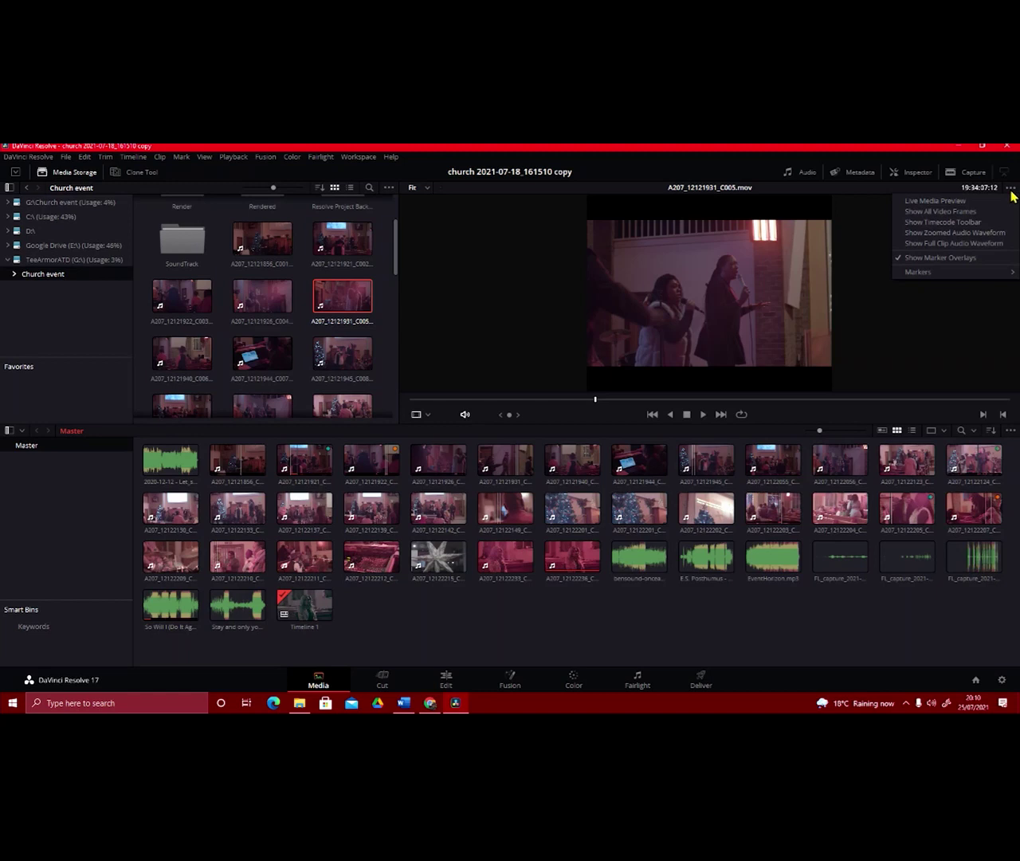
pyautogui.click(901, 244)
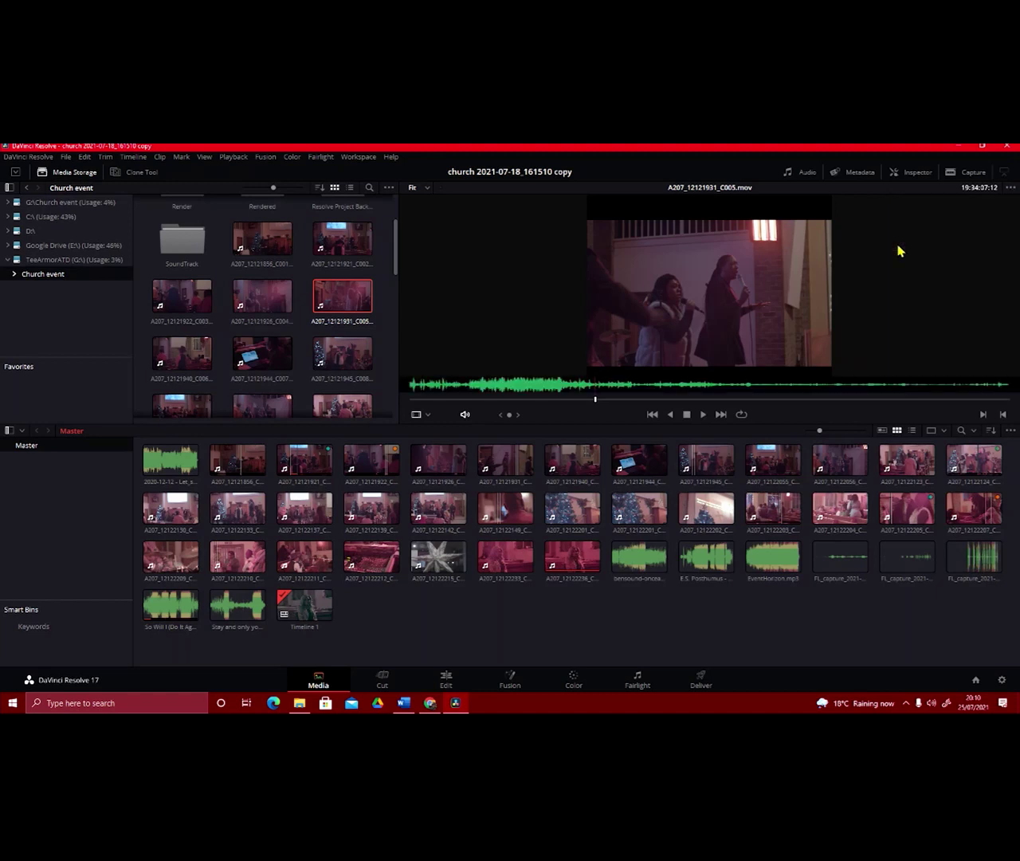
# Mark the range 19:34:31:11 to 19:34:37:11 in clip A207_12121931_C005.mov and add it to the Master bin as a subclip
pyautogui.moveTo(596, 400); pyautogui.dragTo(468, 402)
pyautogui.moveTo(471, 405); pyautogui.dragTo(623, 401)
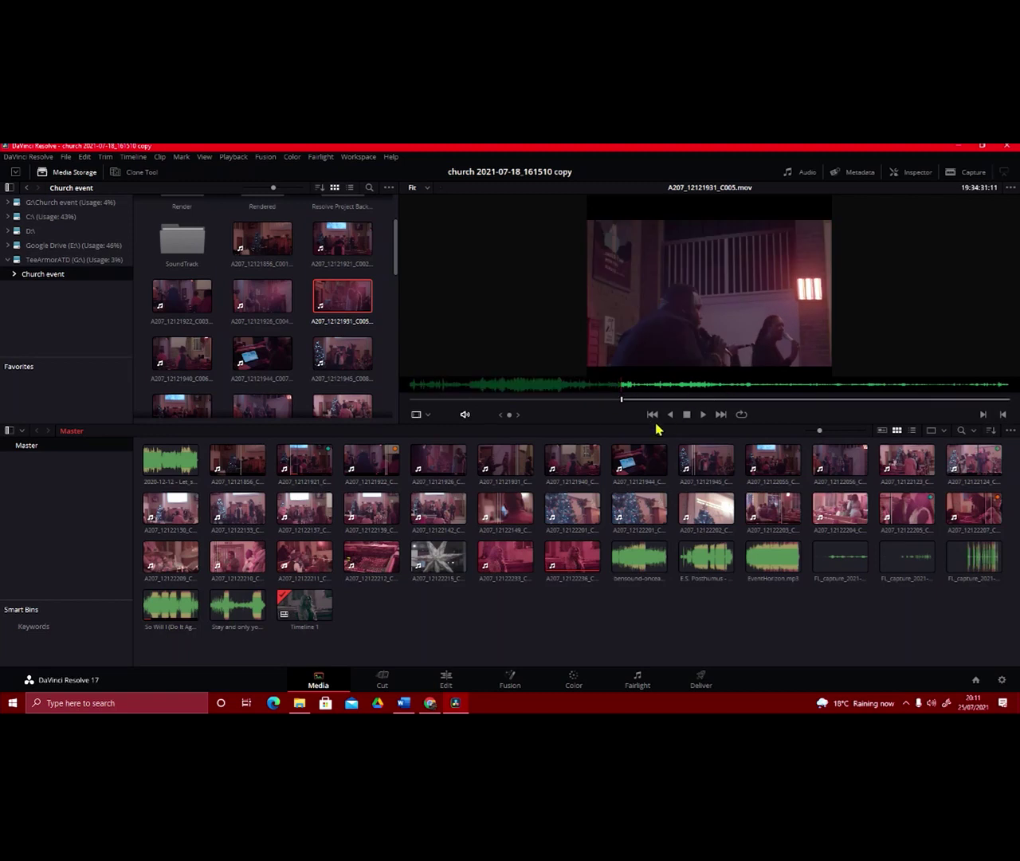
pyautogui.press('space')
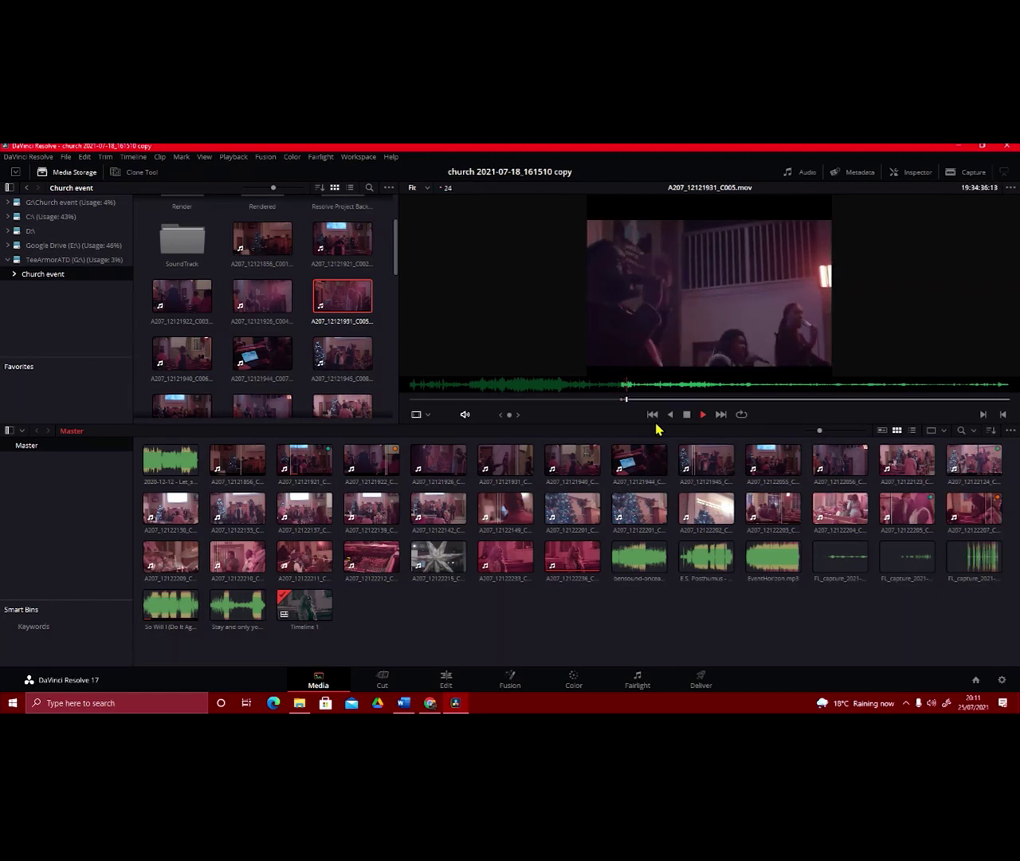
pyautogui.press('space')
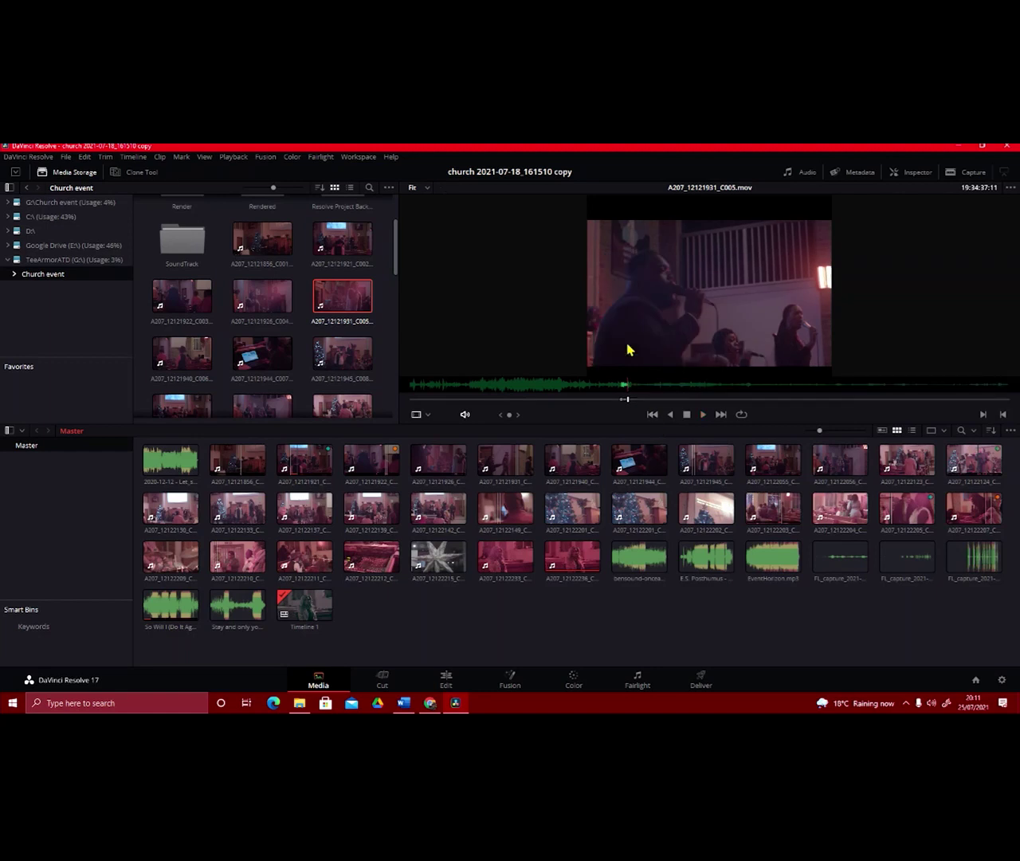
pyautogui.moveTo(652, 327); pyautogui.dragTo(382, 614)
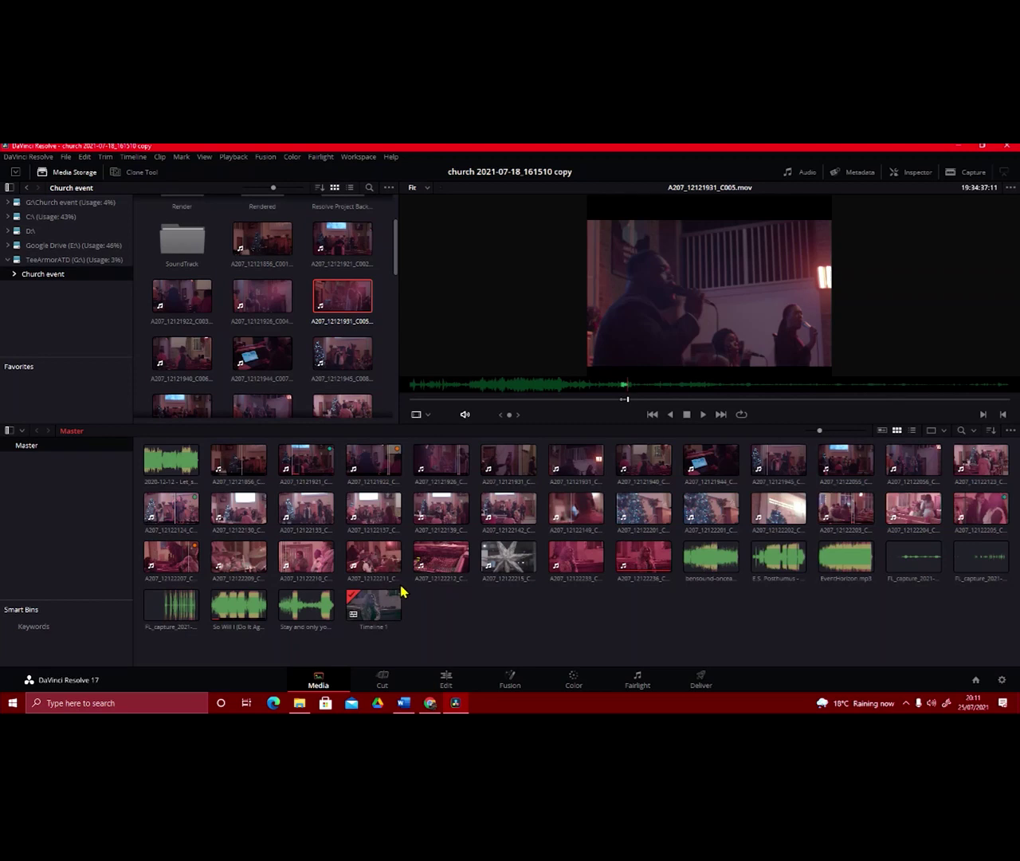
# Open the Cut page and look through the Media Pool's audio files, timeline and clip thumbnails
pyautogui.click(378, 677)
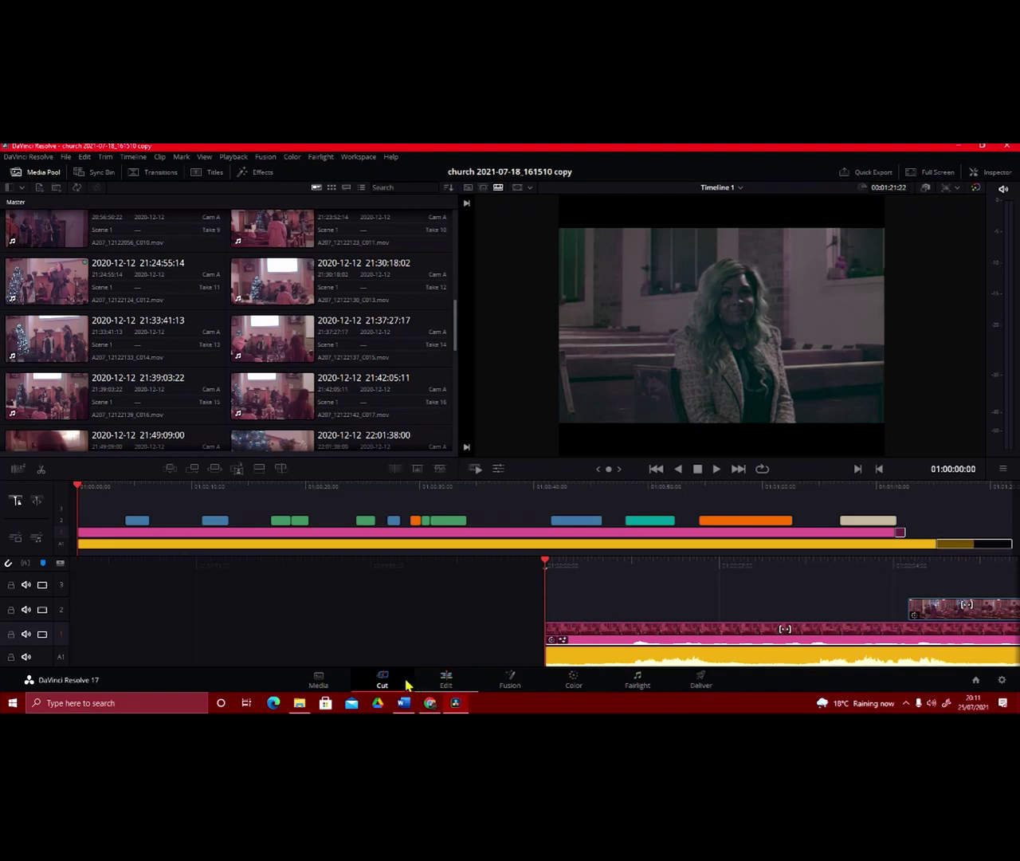
pyautogui.moveTo(455, 342); pyautogui.dragTo(466, 215)
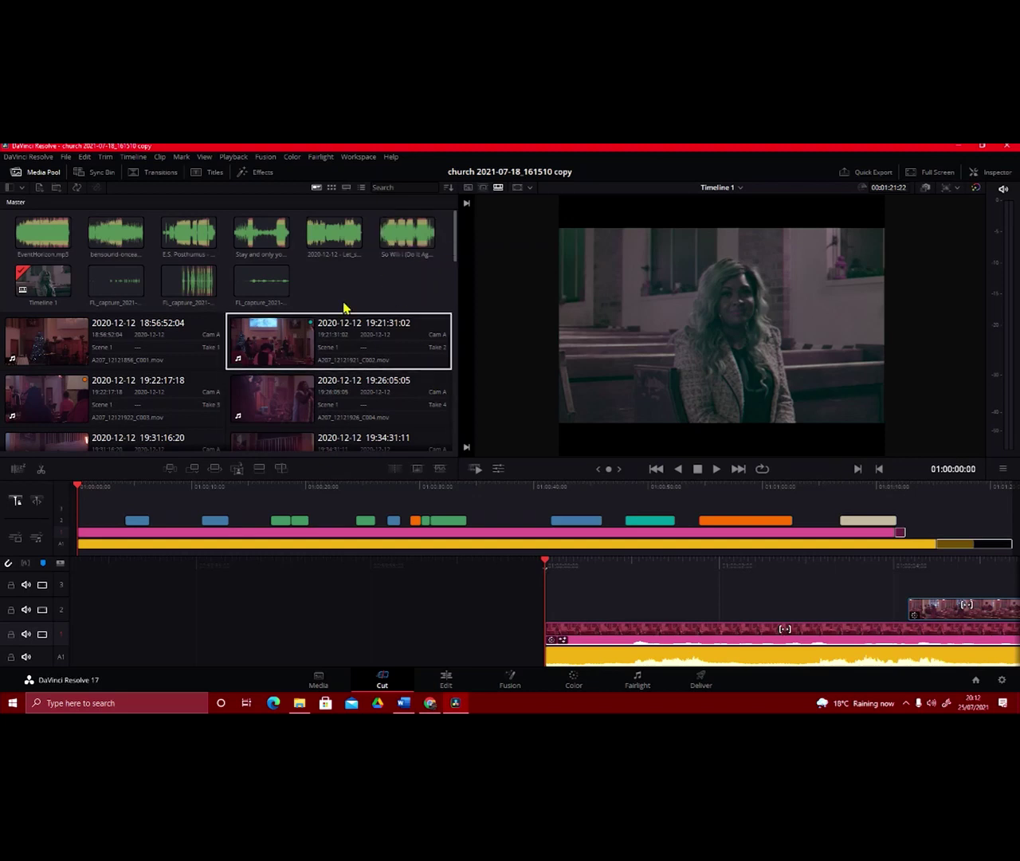
pyautogui.click(307, 406)
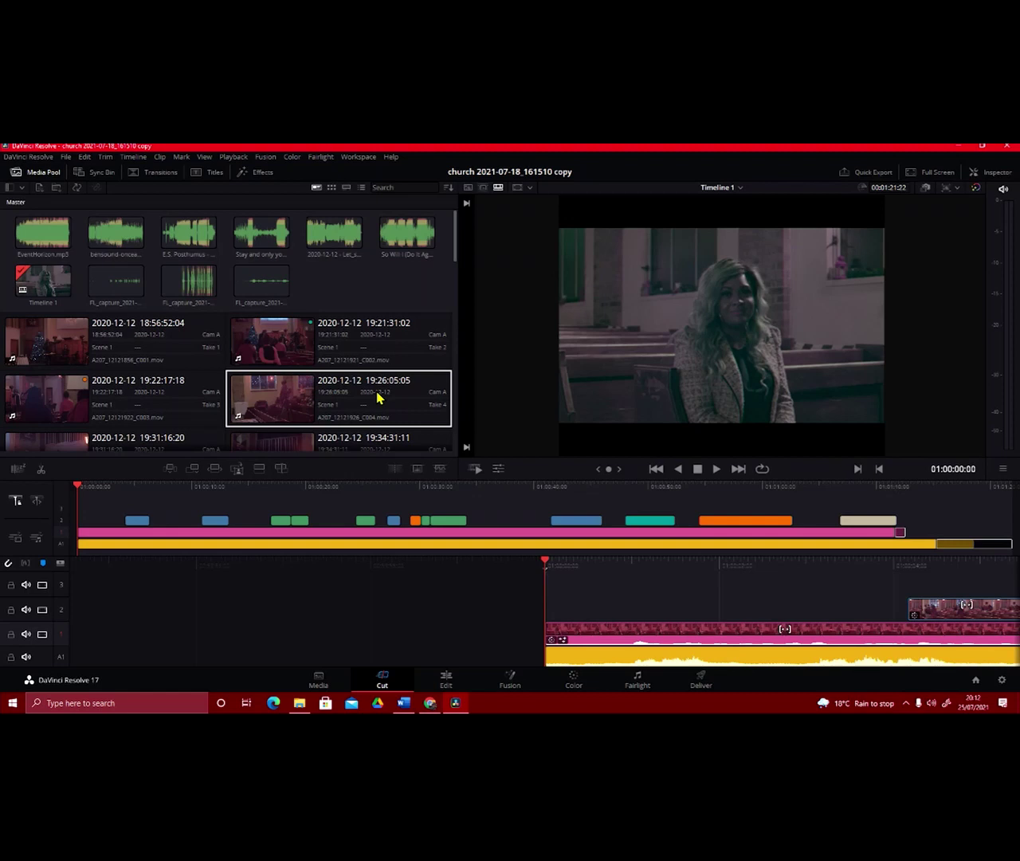
pyautogui.press('Up')
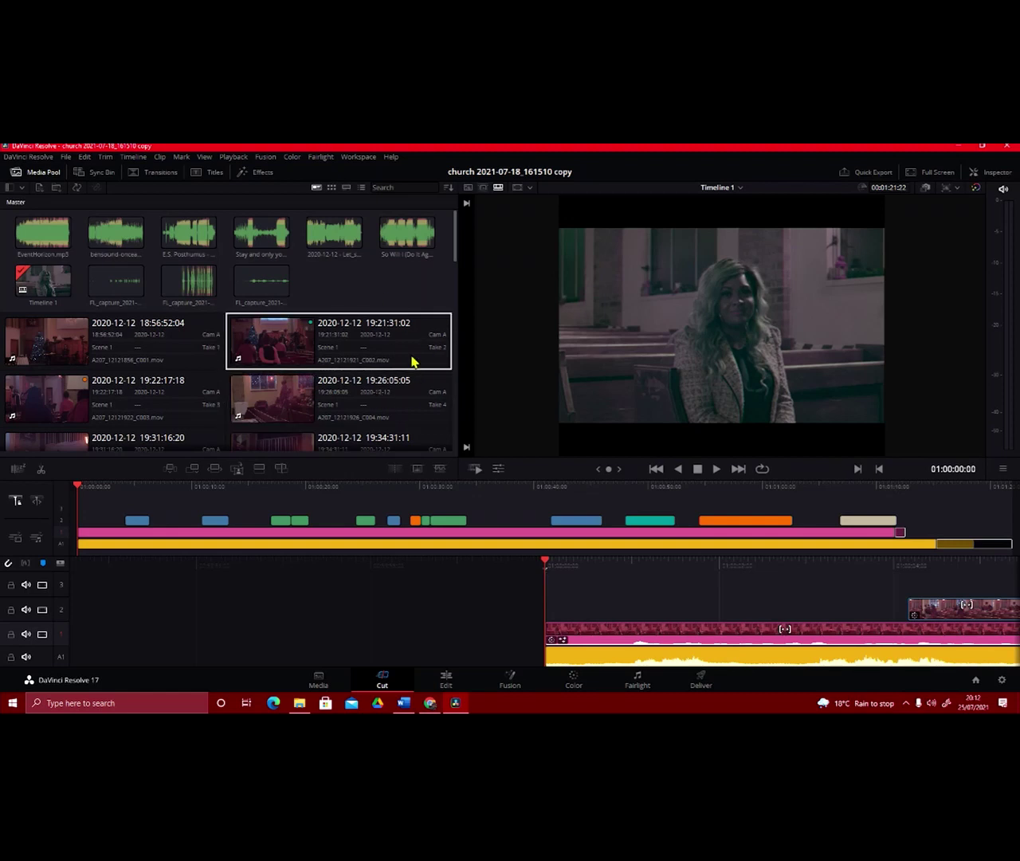
pyautogui.press('Down')
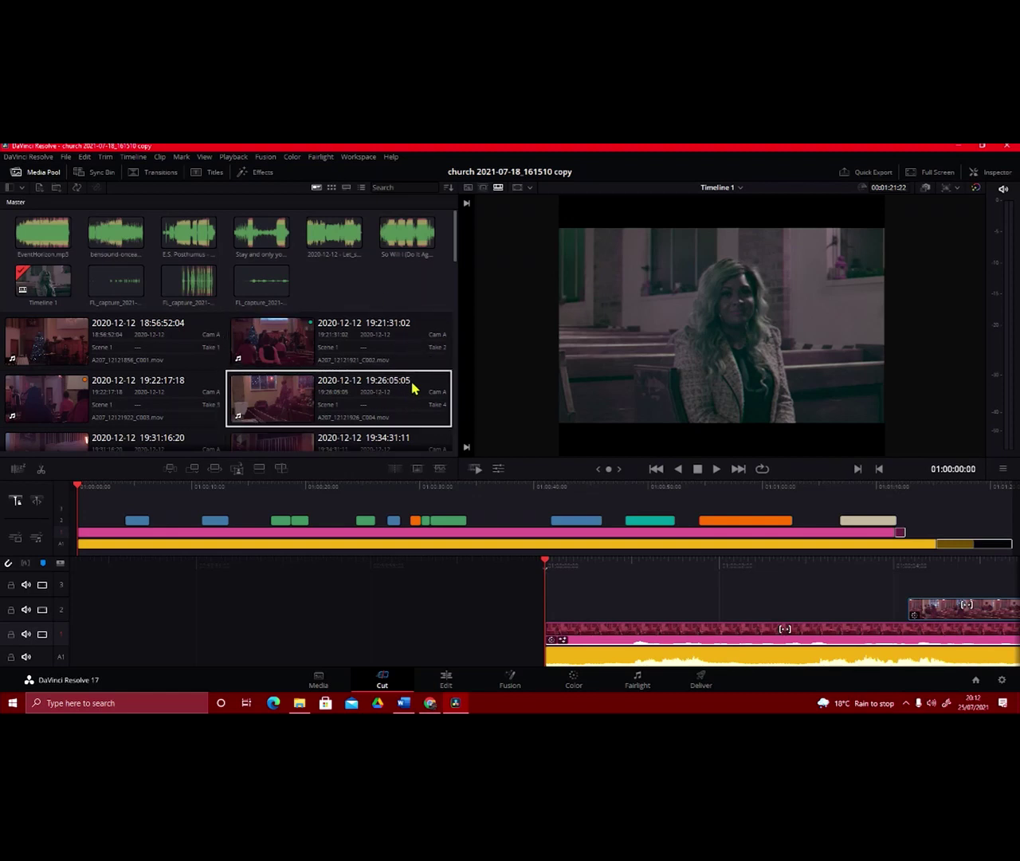
pyautogui.press('Up')
pyautogui.press('Down')
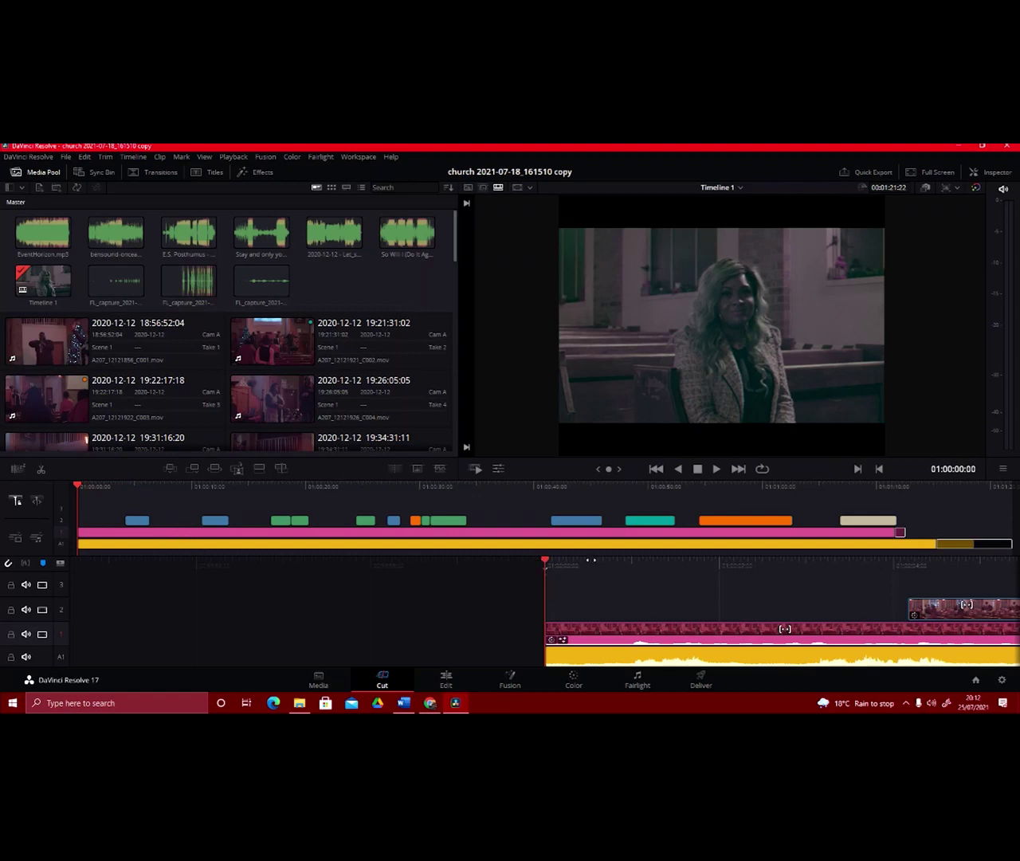
# Scrub Timeline 1 in the detailed timeline to 01:00:03:12
pyautogui.moveTo(592, 559); pyautogui.dragTo(245, 551)
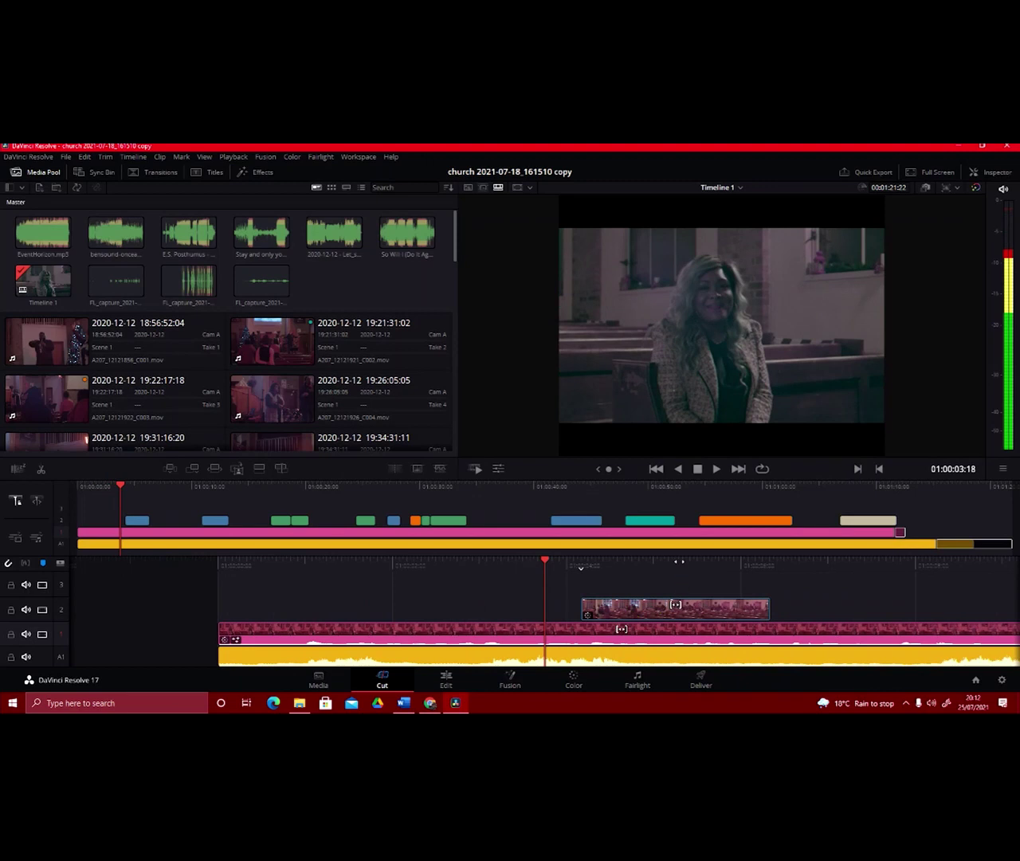
pyautogui.moveTo(679, 561); pyautogui.dragTo(716, 571)
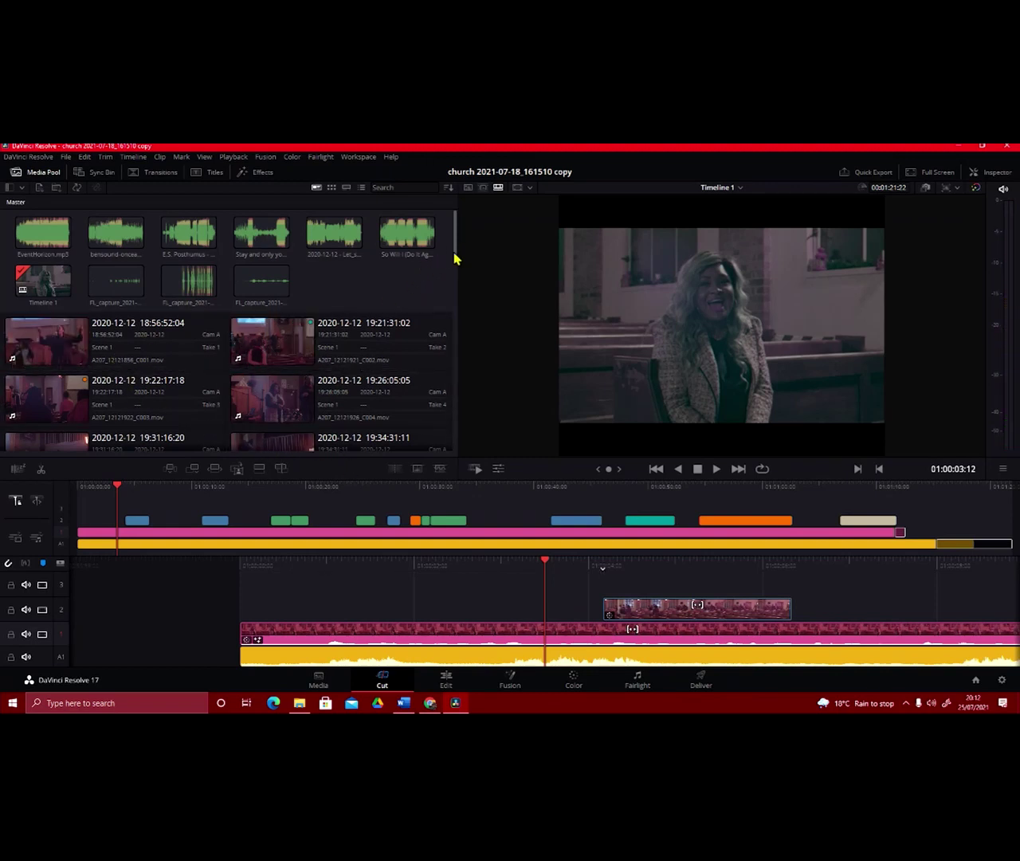
# Preview several Media Pool clips in the source viewer, including takes C004, C005, C002 and C001
pyautogui.moveTo(454, 257)
pyautogui.mouseDown()
pyautogui.moveTo(463, 291)
pyautogui.moveTo(457, 244)
pyautogui.mouseUp()
pyautogui.click(51, 344)
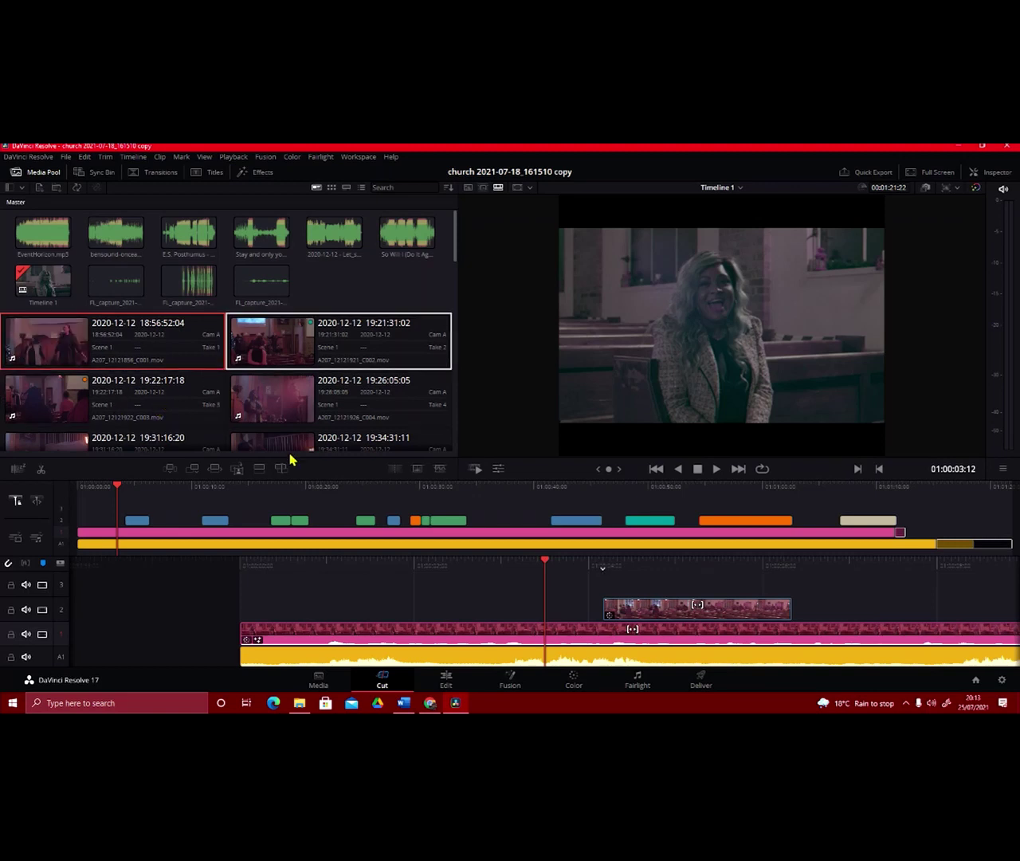
pyautogui.click(275, 350)
pyautogui.click(283, 410)
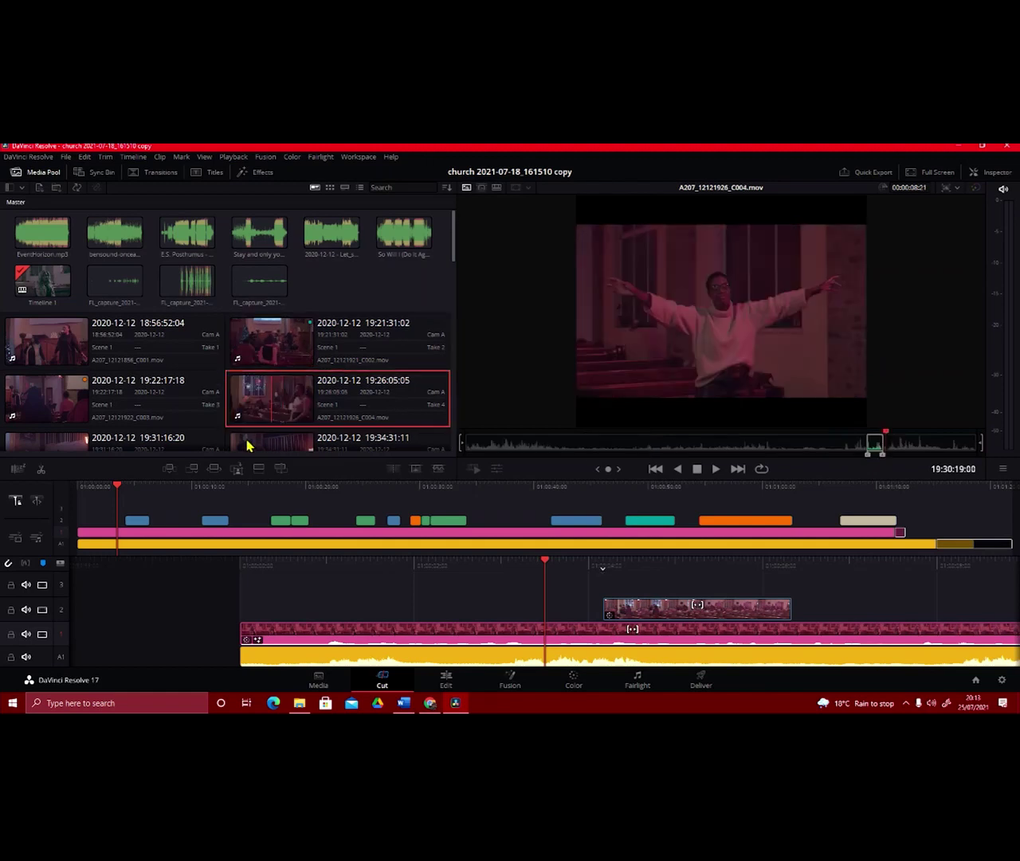
pyautogui.click(79, 445)
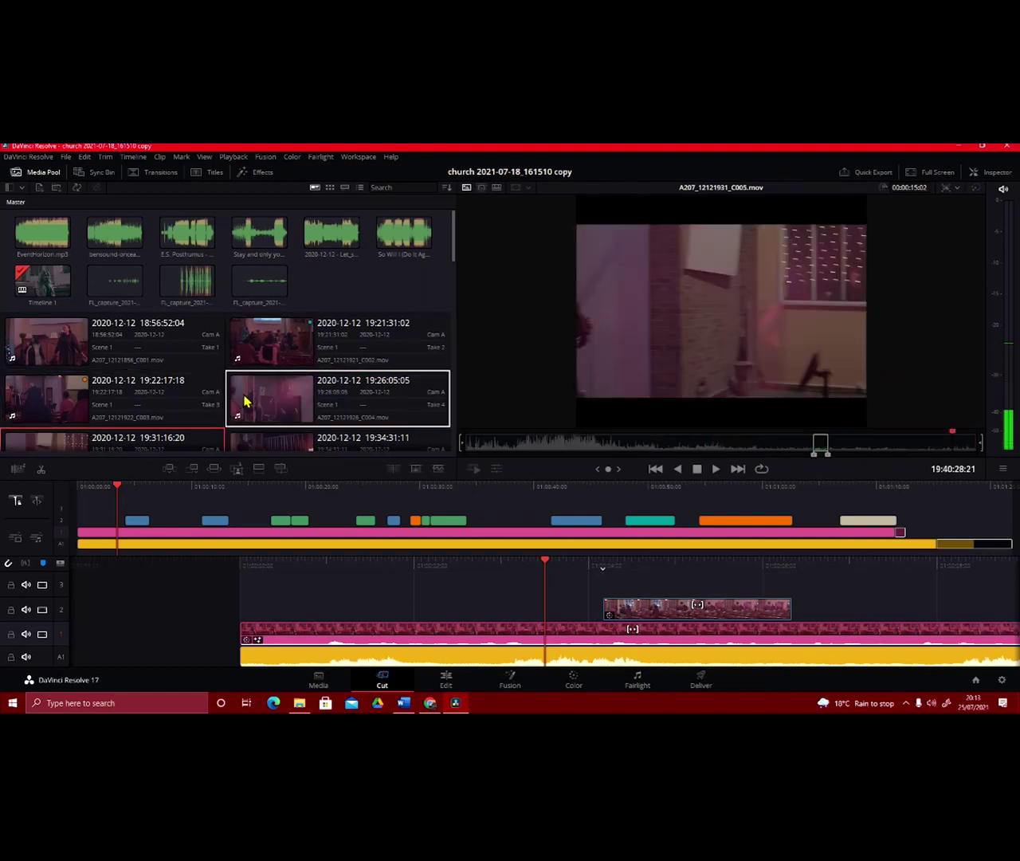
pyautogui.click(284, 336)
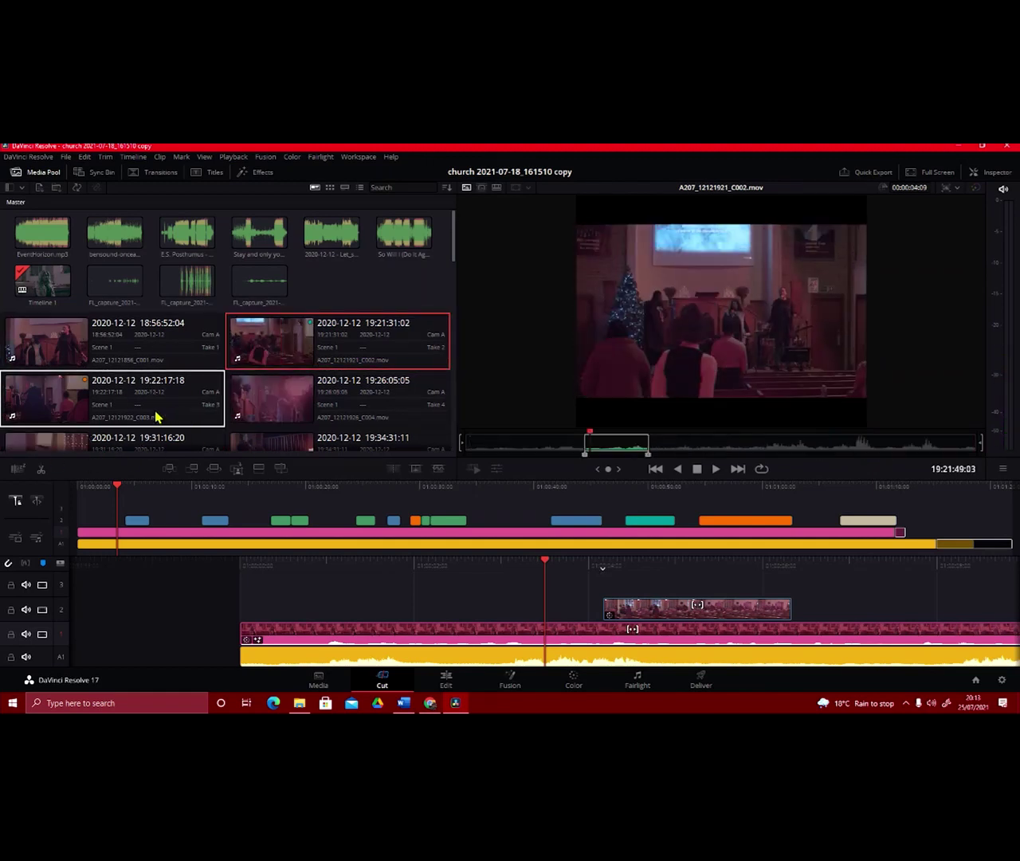
pyautogui.click(76, 337)
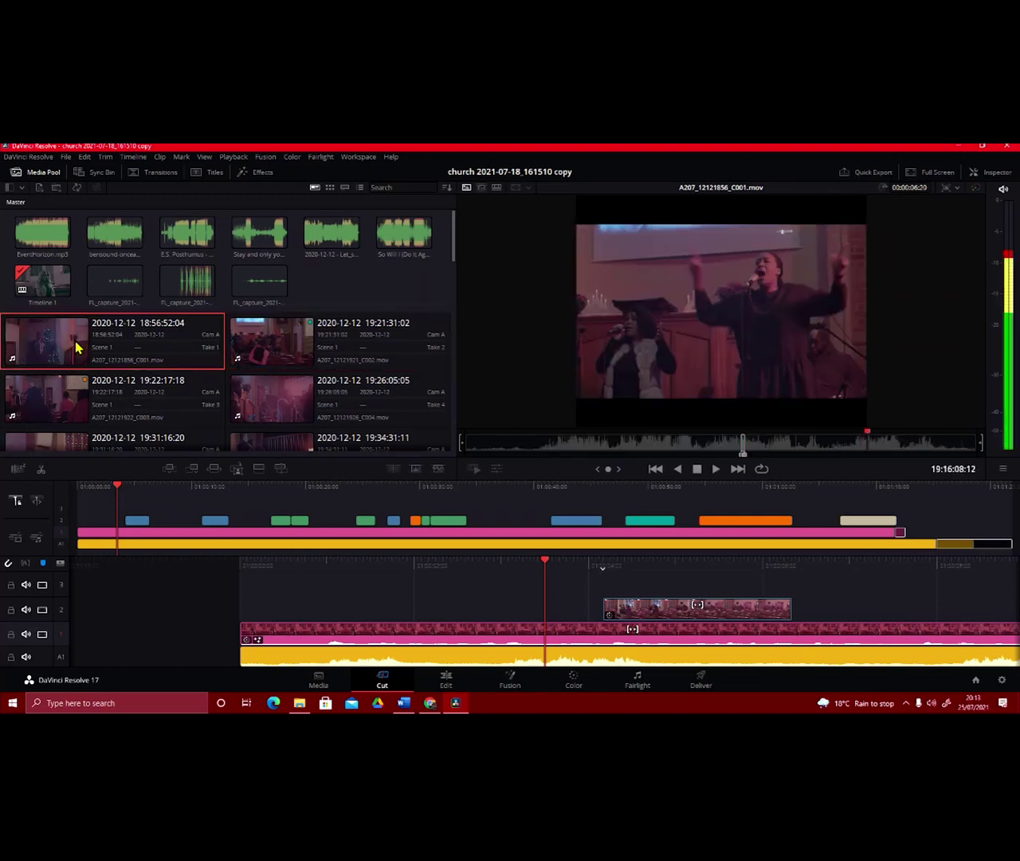
# Switch the viewer to Source Tape and scrub through the Master bin's clips to about 01:16:35:11
pyautogui.click(481, 188)
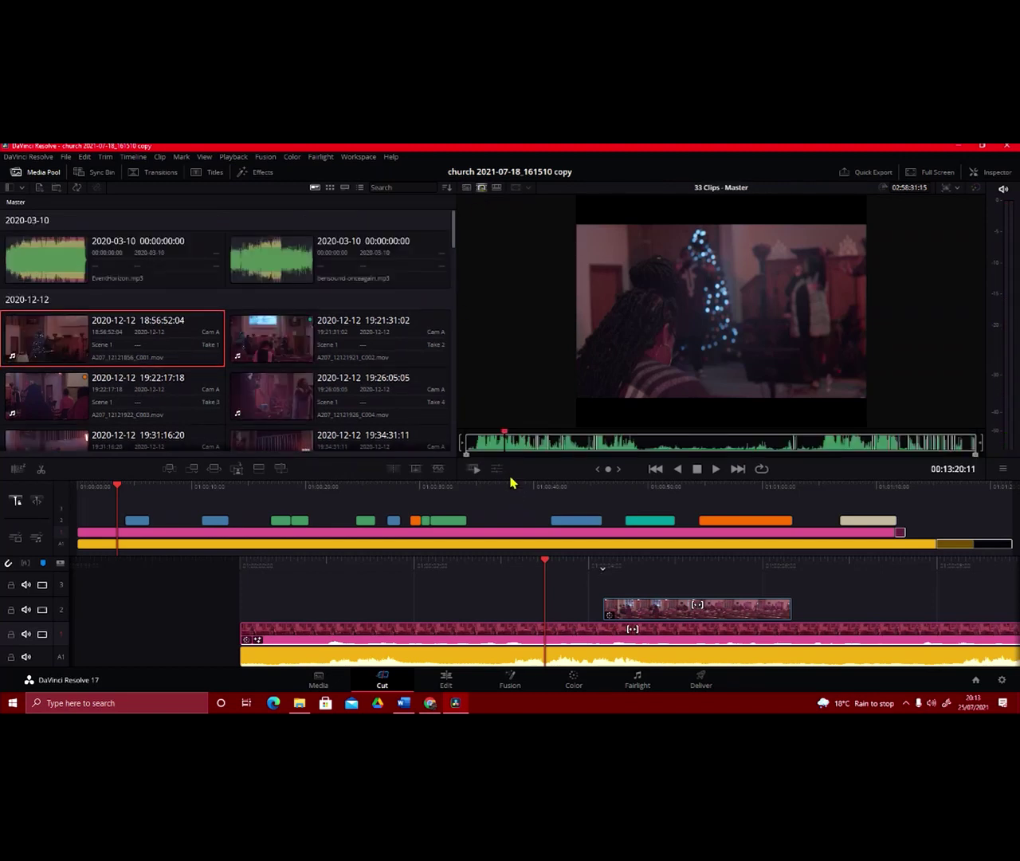
pyautogui.moveTo(507, 438); pyautogui.dragTo(593, 439)
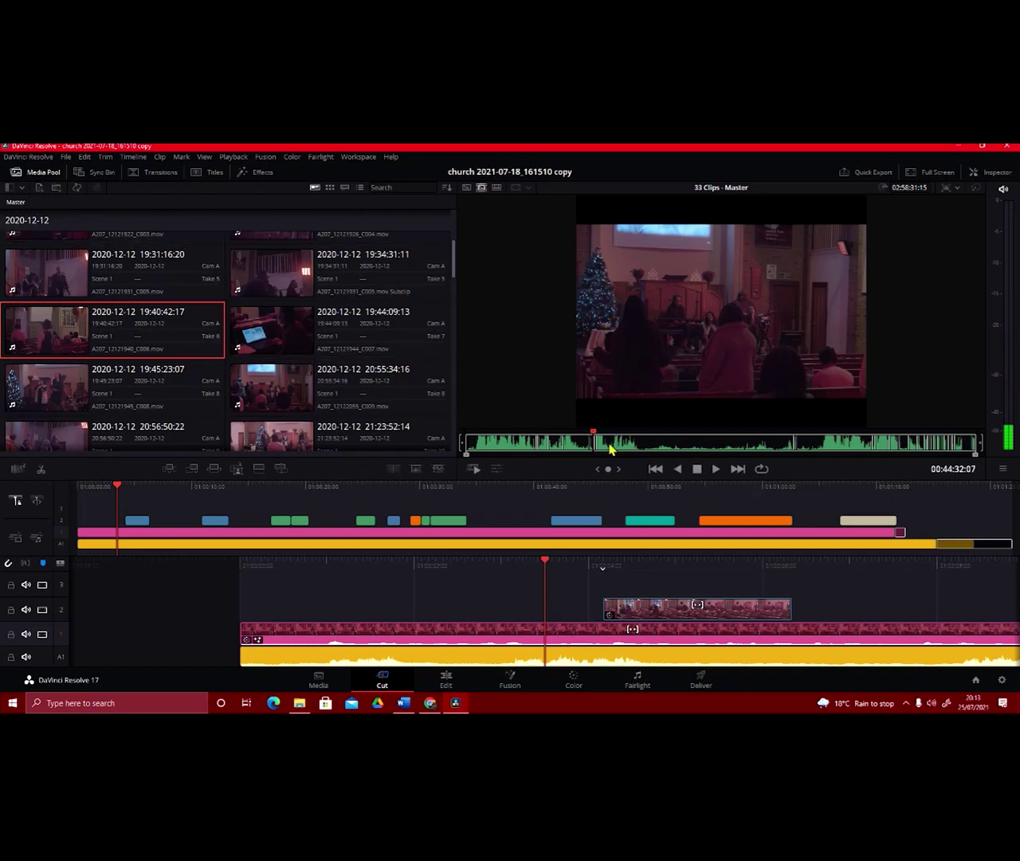
pyautogui.moveTo(596, 437); pyautogui.dragTo(697, 439)
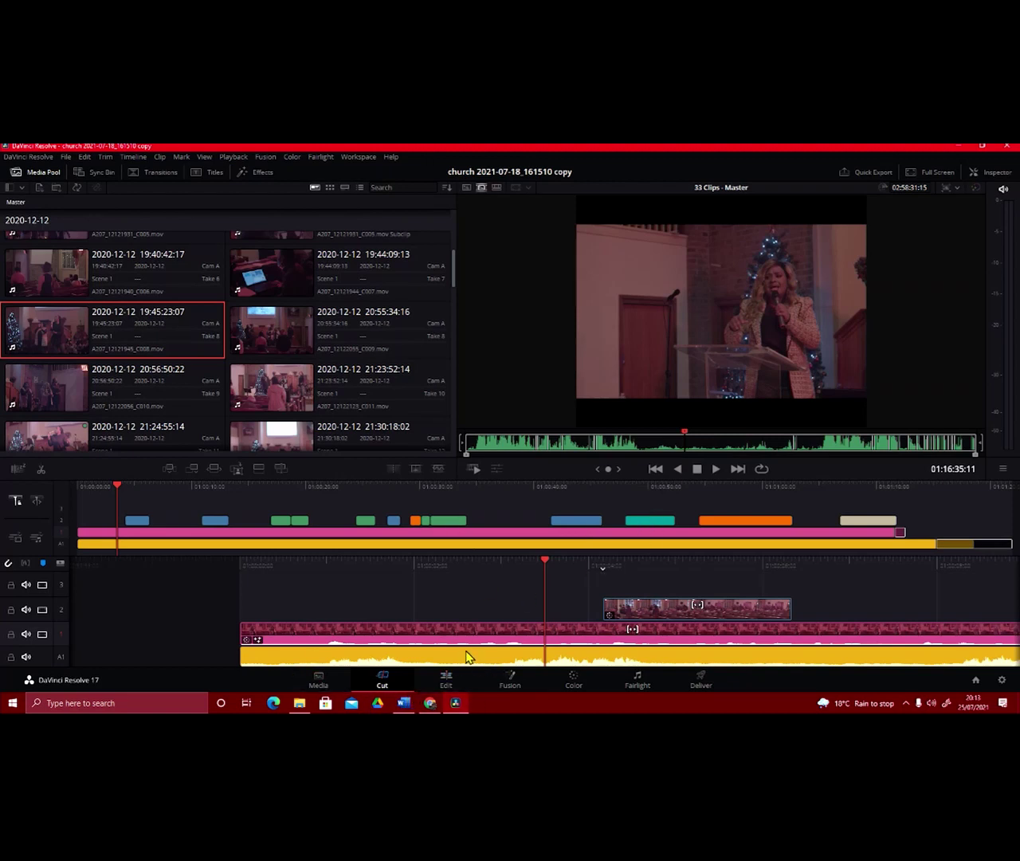
# Open the Edit page with a full-height Media Pool and clip A207_12121856_C001.mov loaded, and hide the Inspector to show both viewers
pyautogui.click(445, 682)
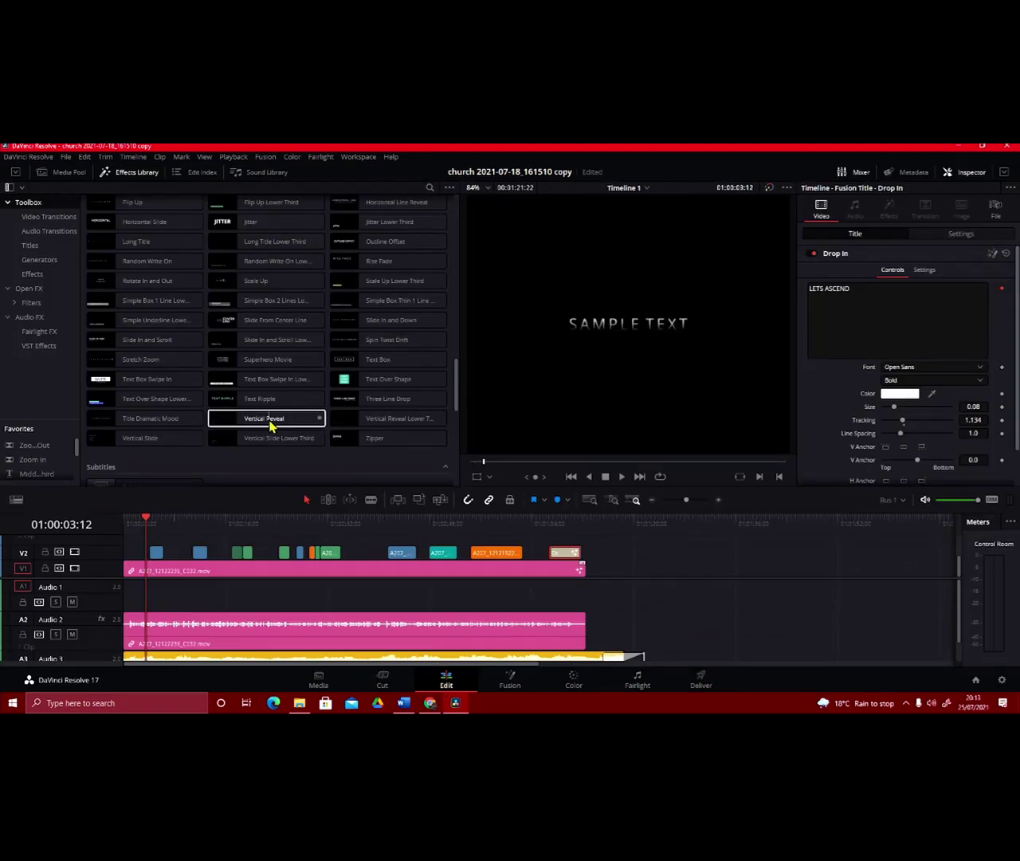
pyautogui.click(63, 174)
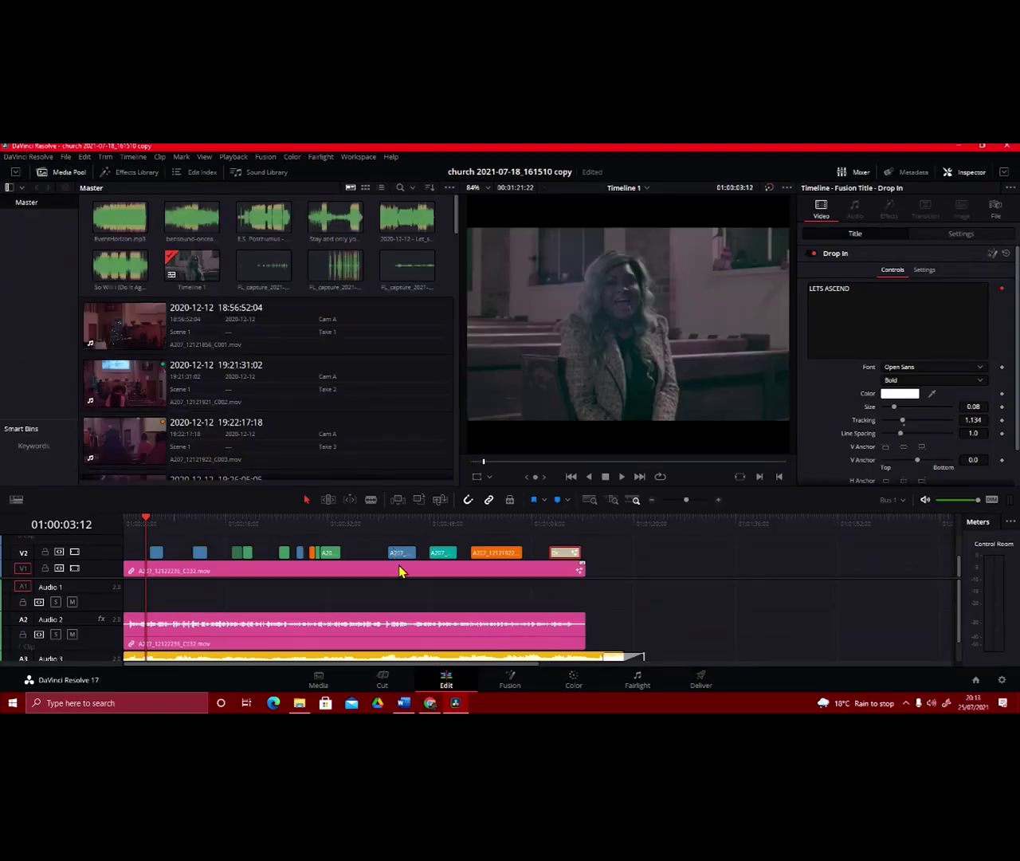
pyautogui.moveTo(457, 217); pyautogui.dragTo(456, 205)
pyautogui.click(15, 173)
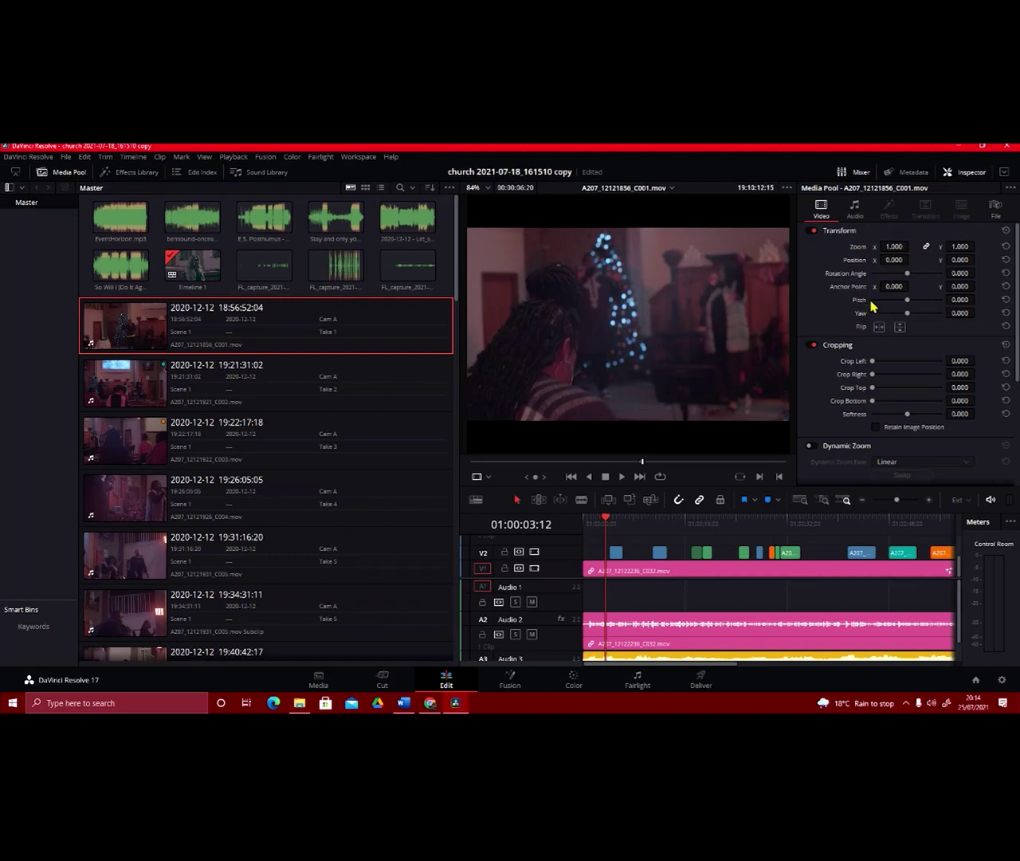
pyautogui.click(970, 174)
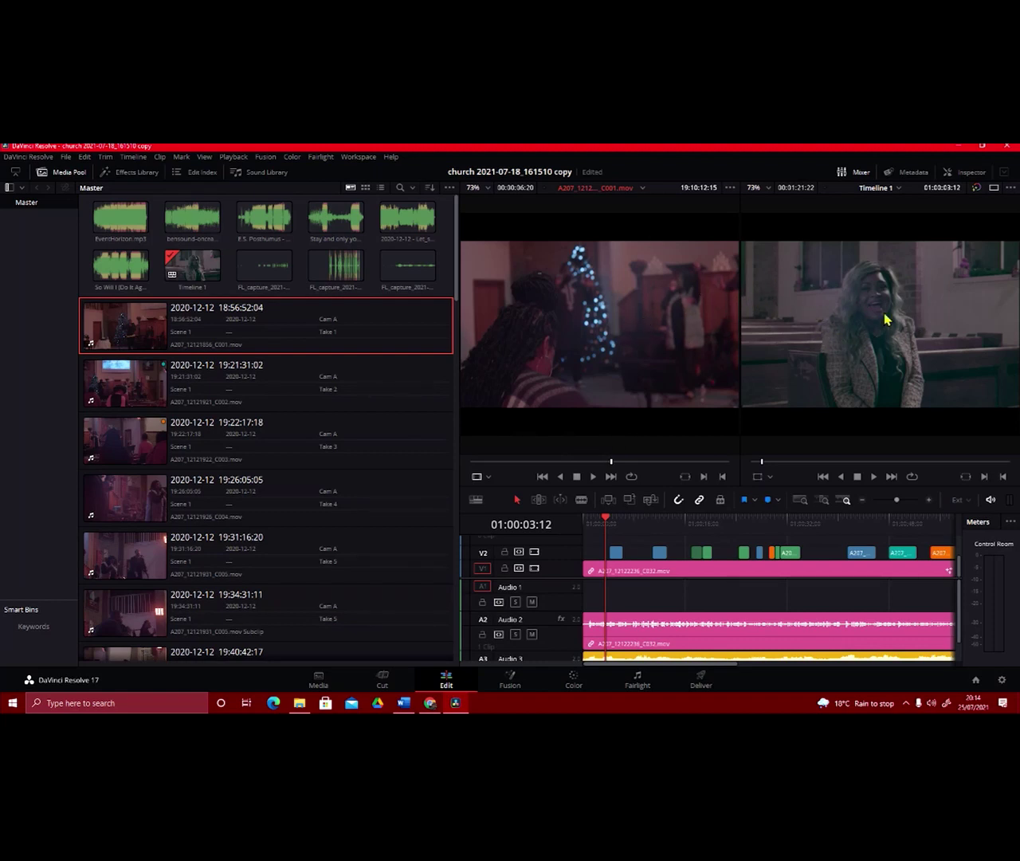
# Load clip A207_12121922_C003.mov into the source viewer and narrow the Media Pool to enlarge the viewers and timeline
pyautogui.click(142, 389)
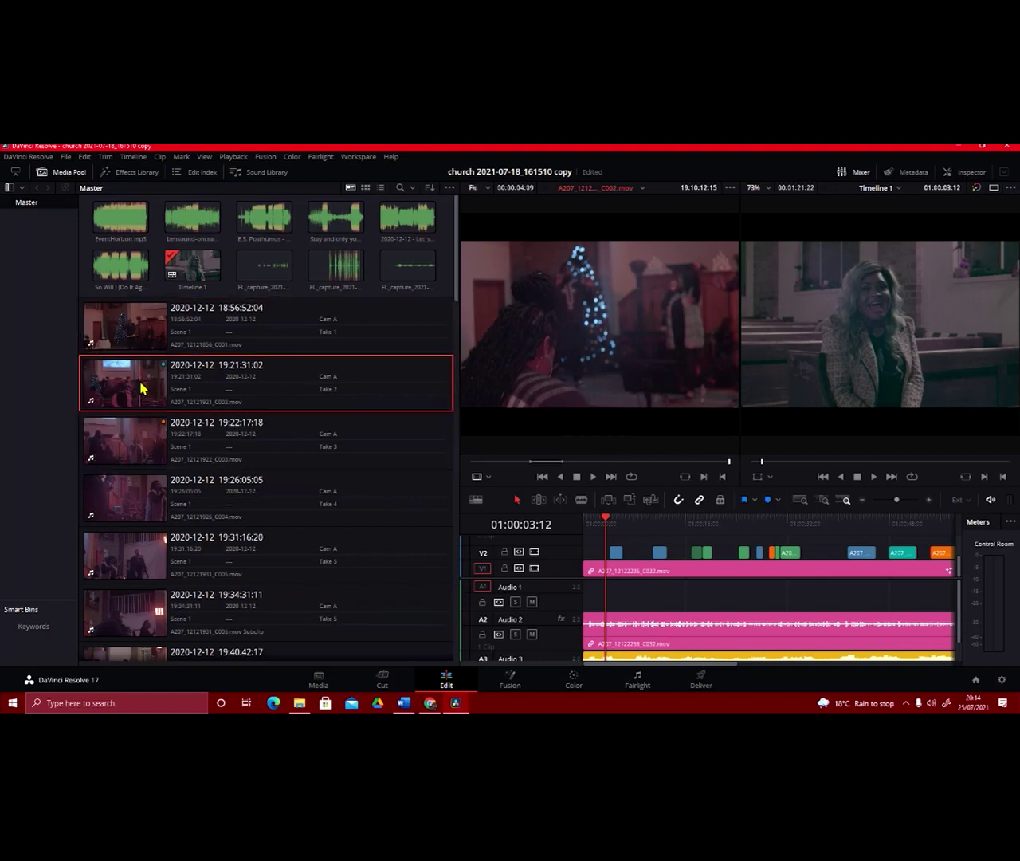
pyautogui.click(137, 458)
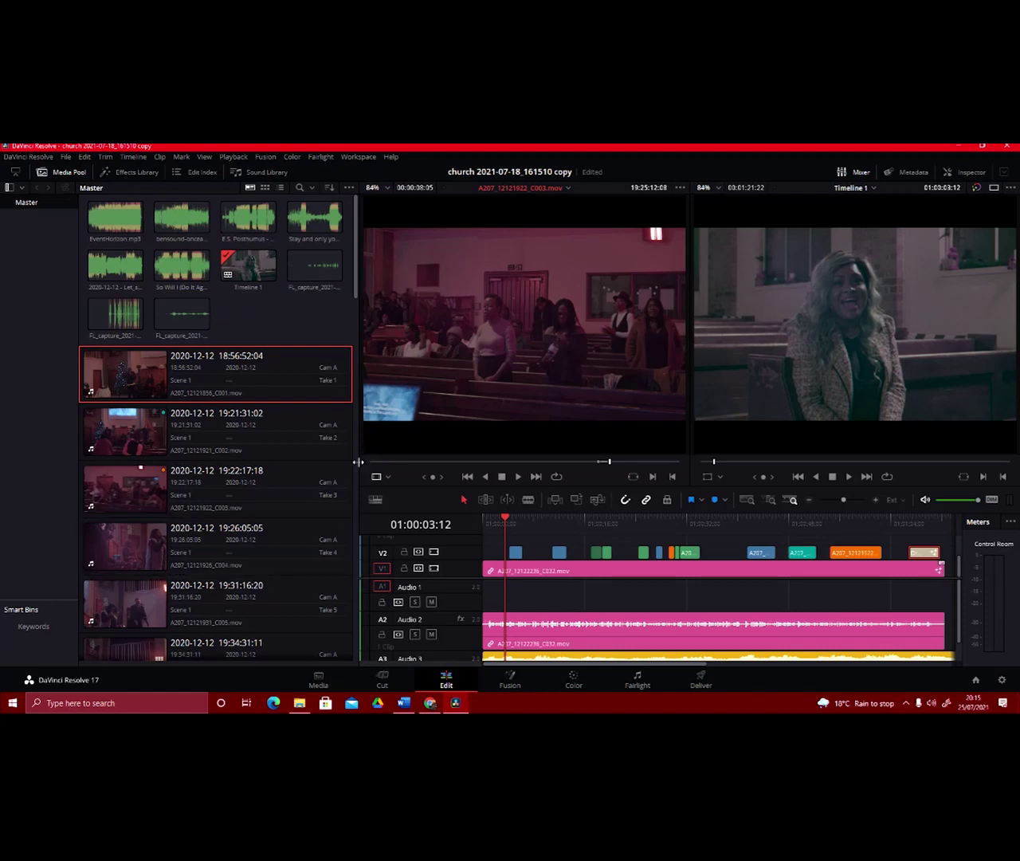
pyautogui.moveTo(359, 461); pyautogui.dragTo(314, 461)
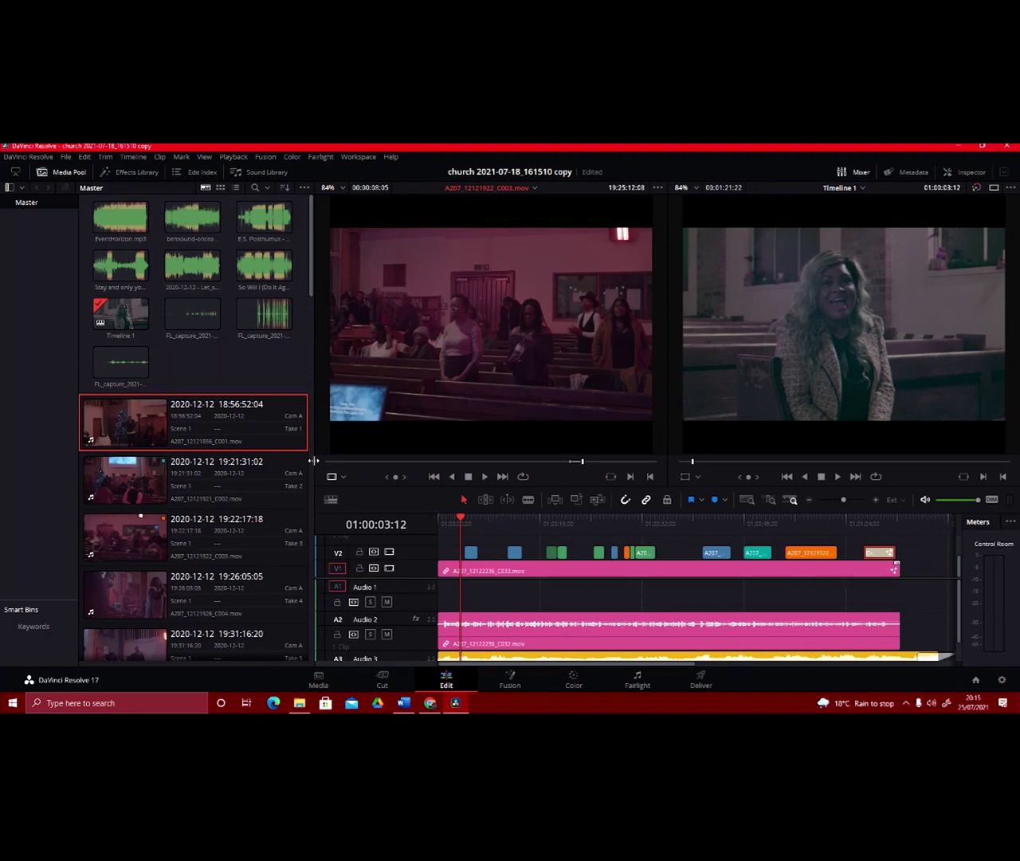
# Open Keyboard Customization and try the Adobe Premiere Pro and Apple Final Cut Pro X shortcut presets
pyautogui.click(44, 160)
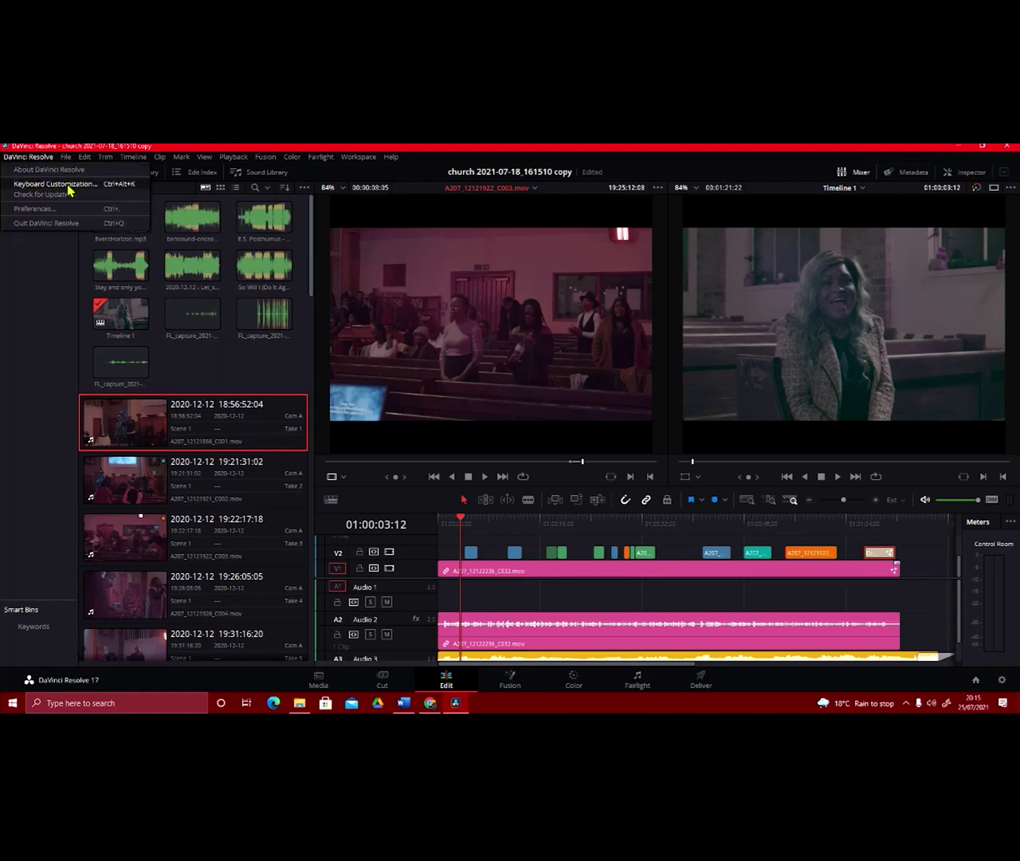
pyautogui.click(90, 188)
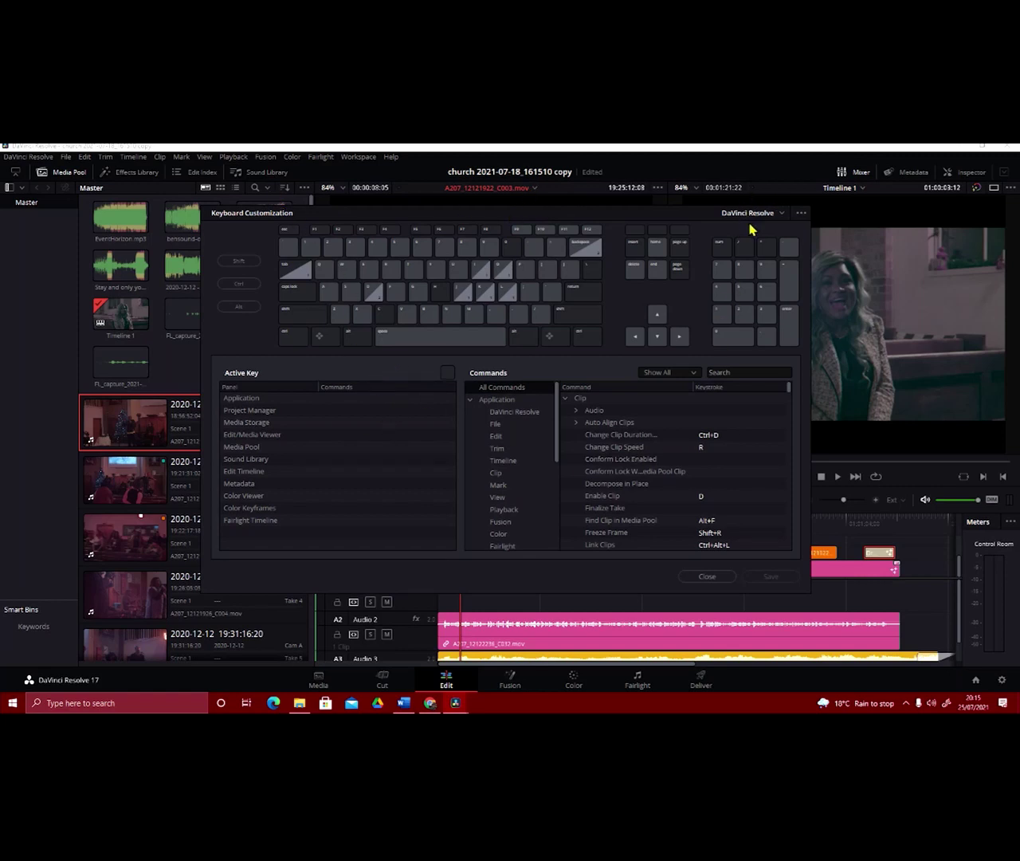
pyautogui.moveTo(697, 214); pyautogui.dragTo(677, 272)
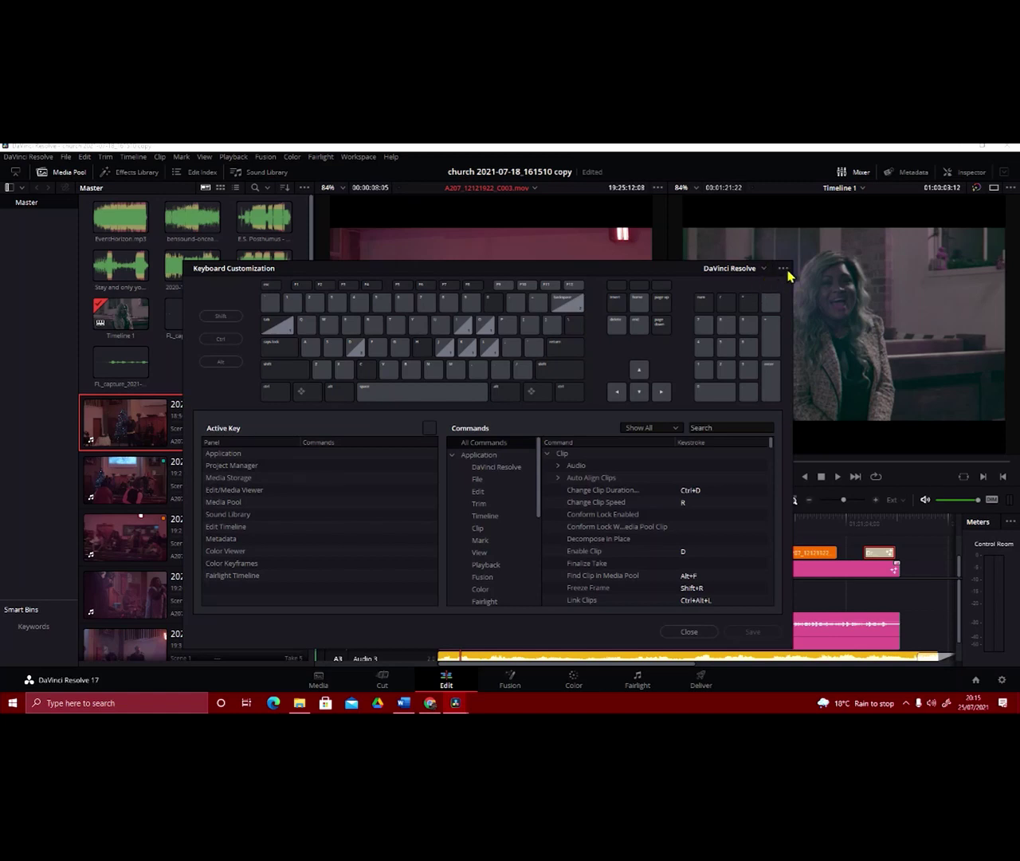
pyautogui.click(765, 271)
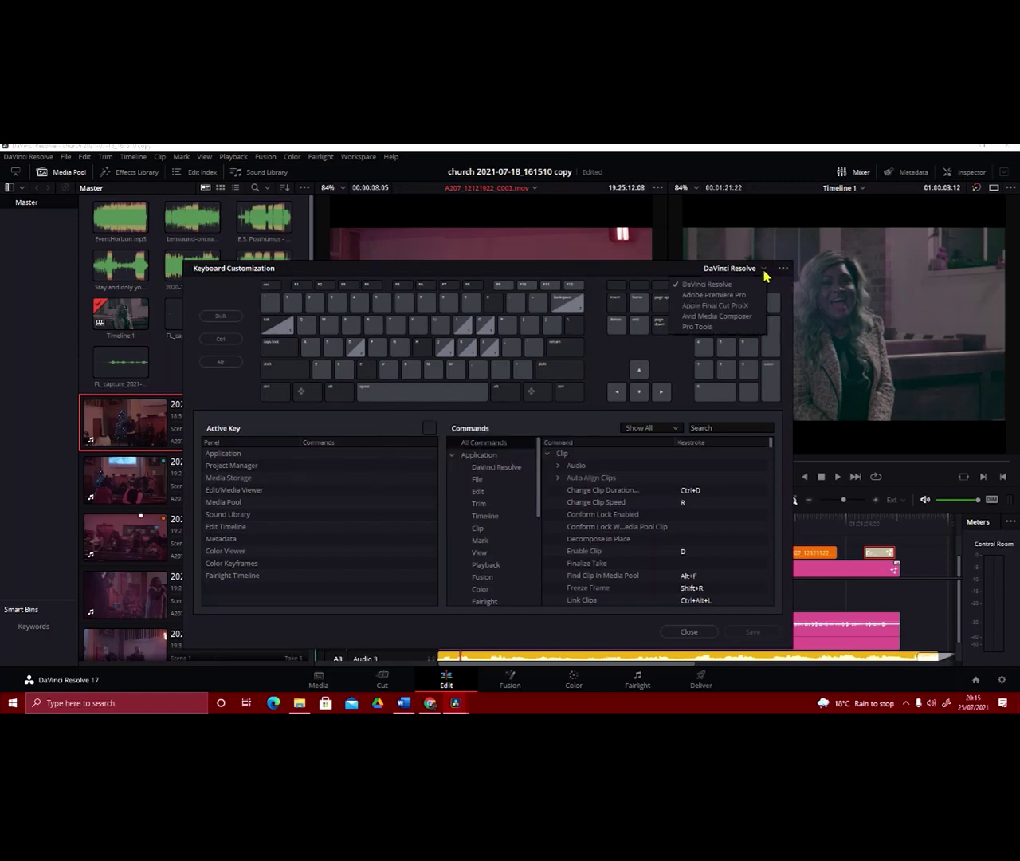
pyautogui.click(720, 295)
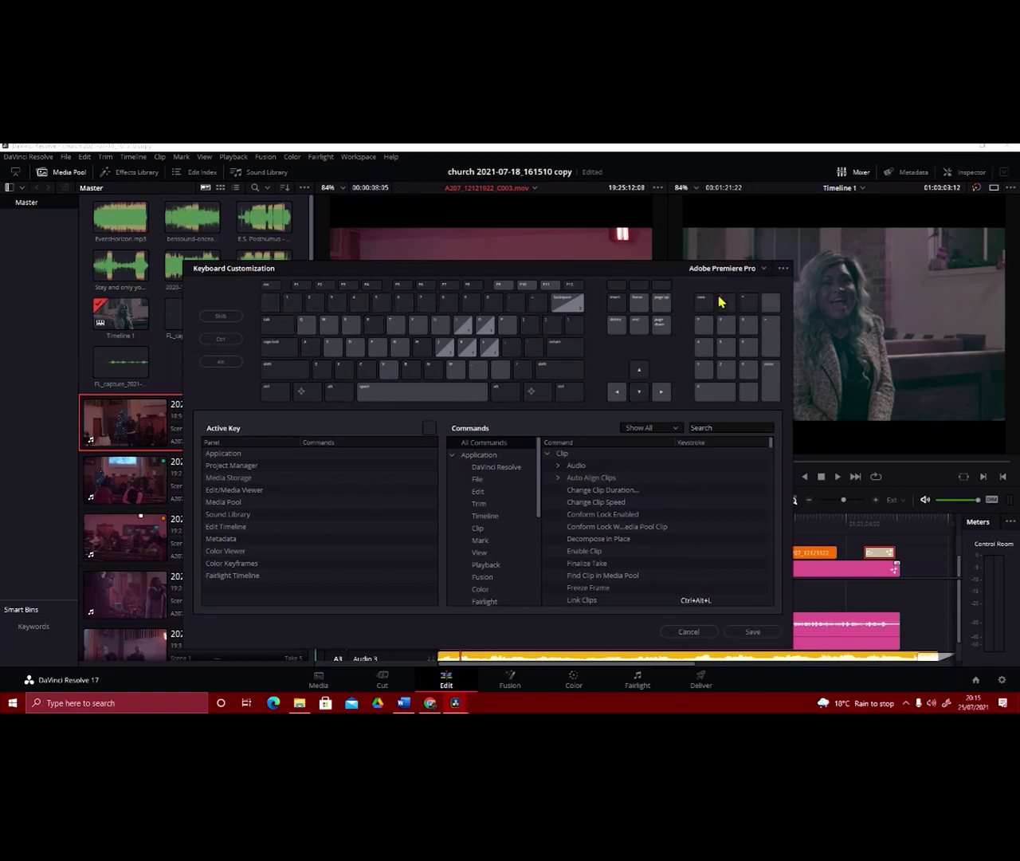
pyautogui.click(763, 270)
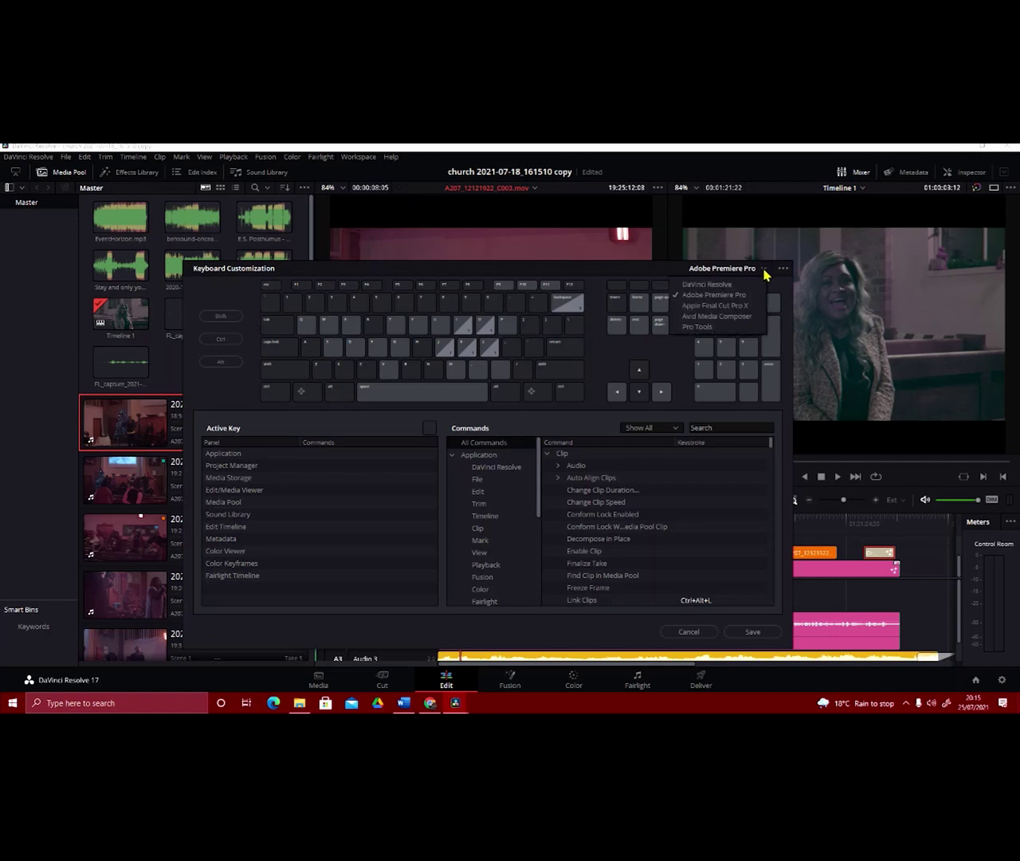
pyautogui.click(715, 306)
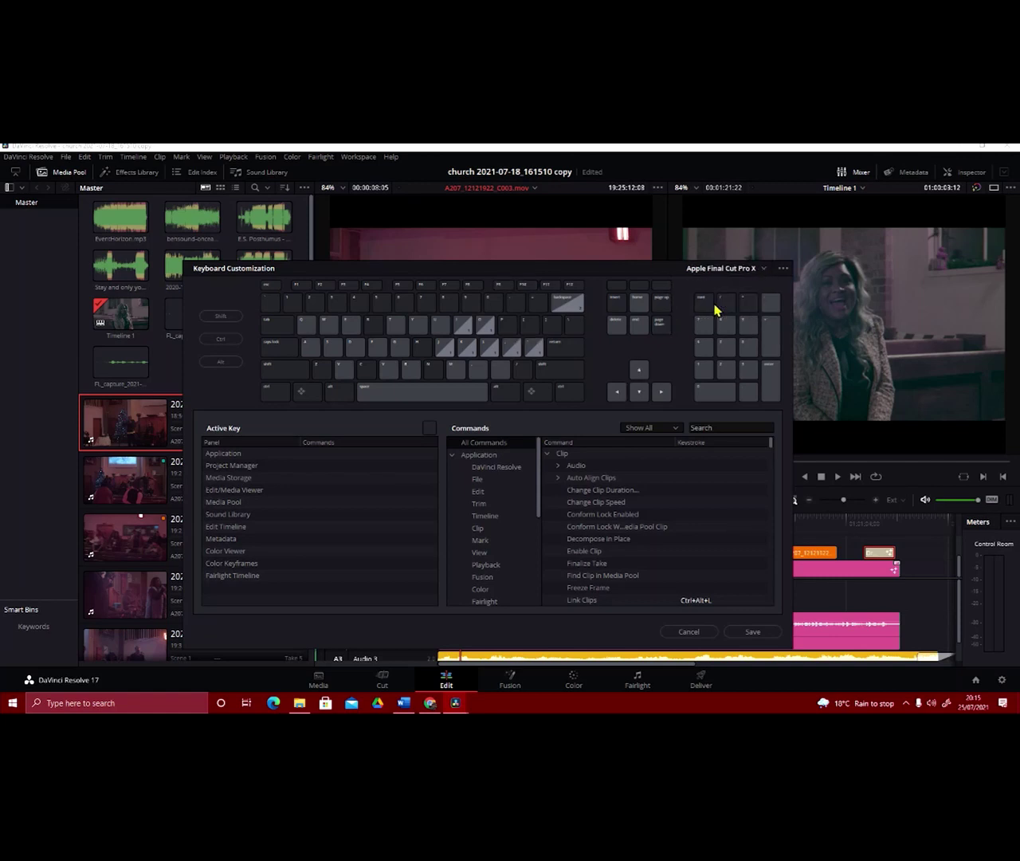
# Return the keyboard preset to DaVinci Resolve and close the customization, discarding the changes
pyautogui.click(762, 269)
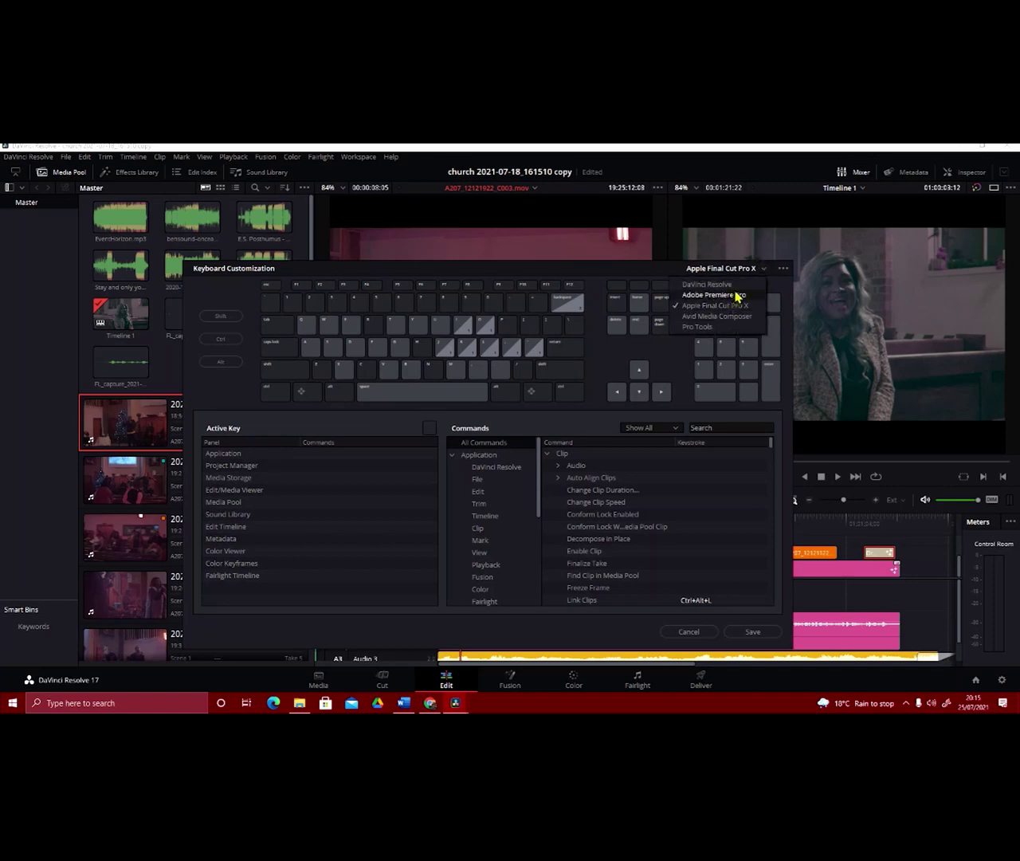
pyautogui.click(732, 284)
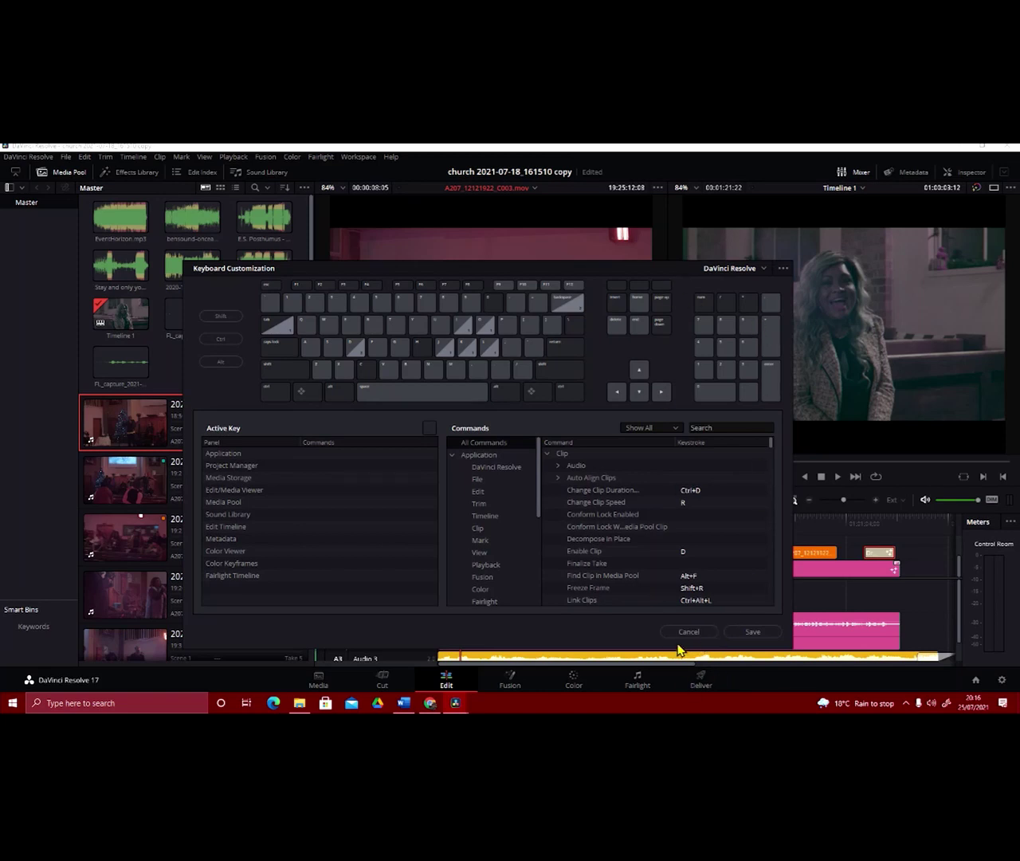
pyautogui.click(690, 634)
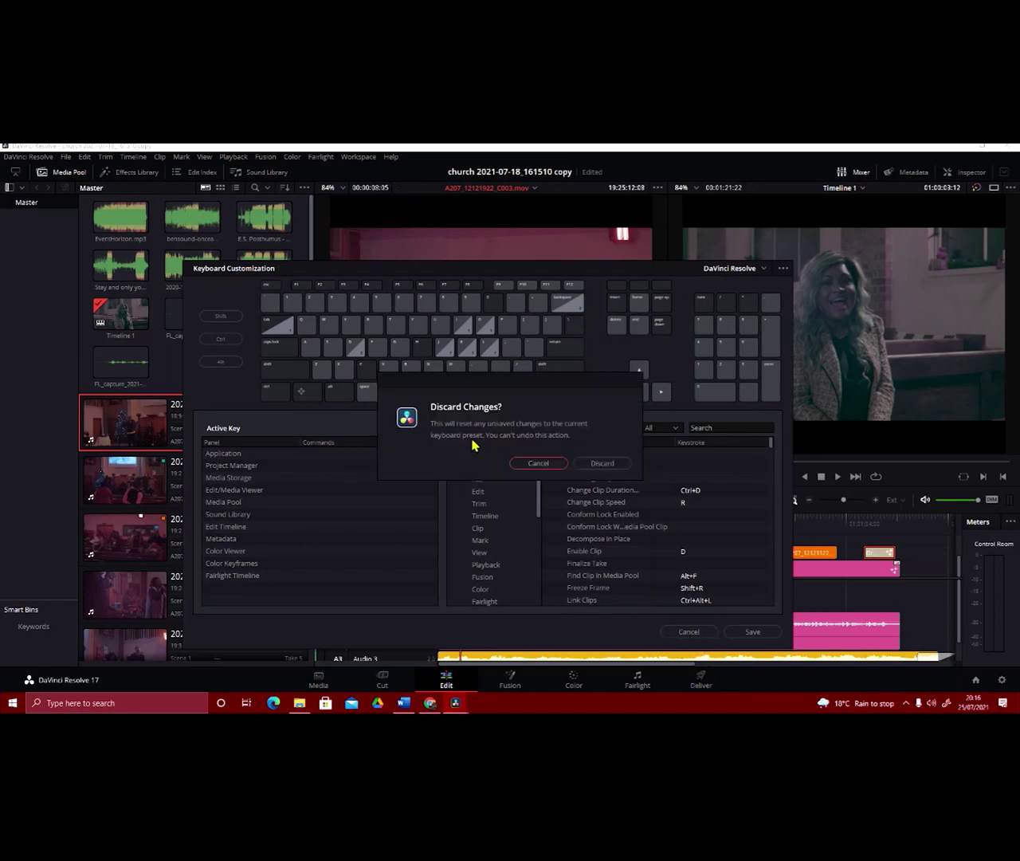
pyautogui.click(603, 463)
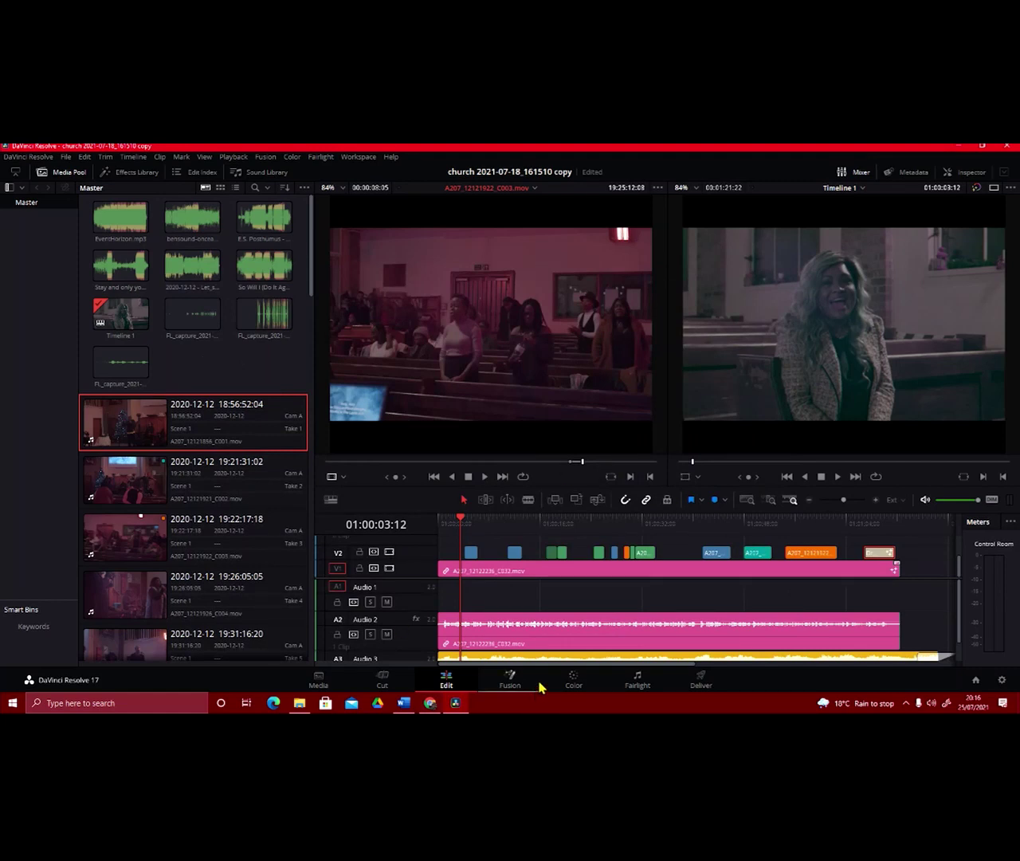
# On the Color page, set clip 07's Shadow master to 0.06 and its Offset to about 30.79, 32.67 and 33.25
pyautogui.click(575, 684)
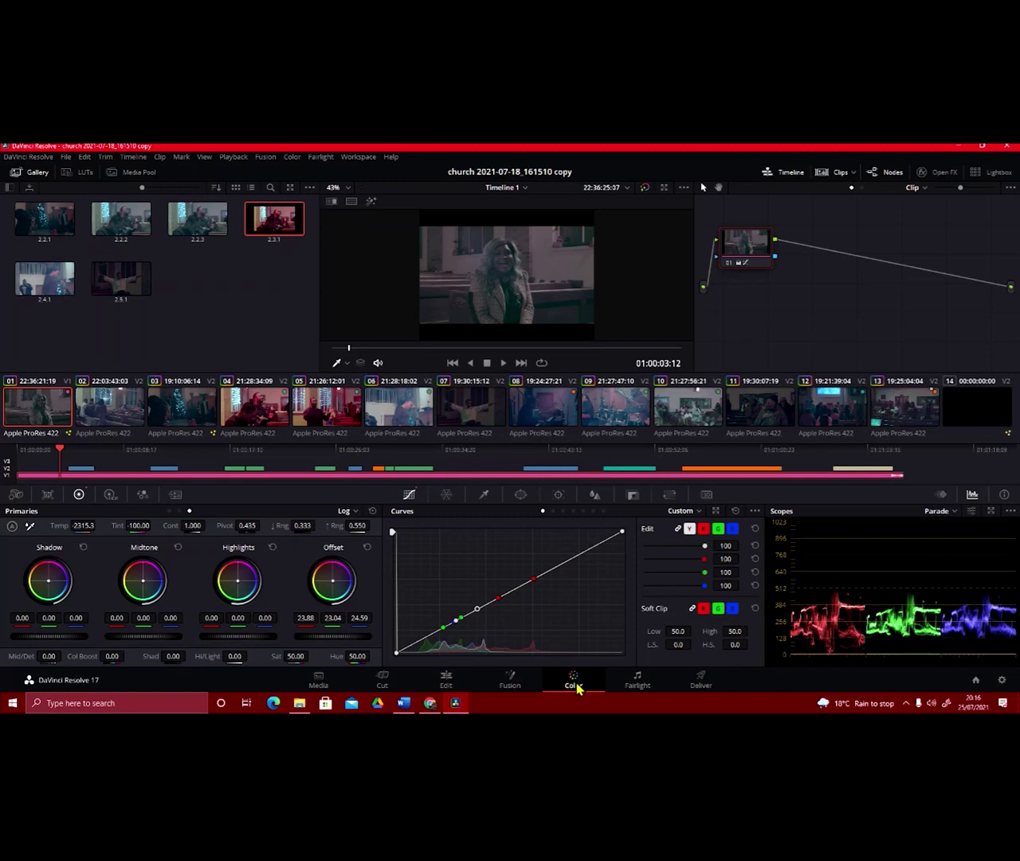
pyautogui.click(472, 421)
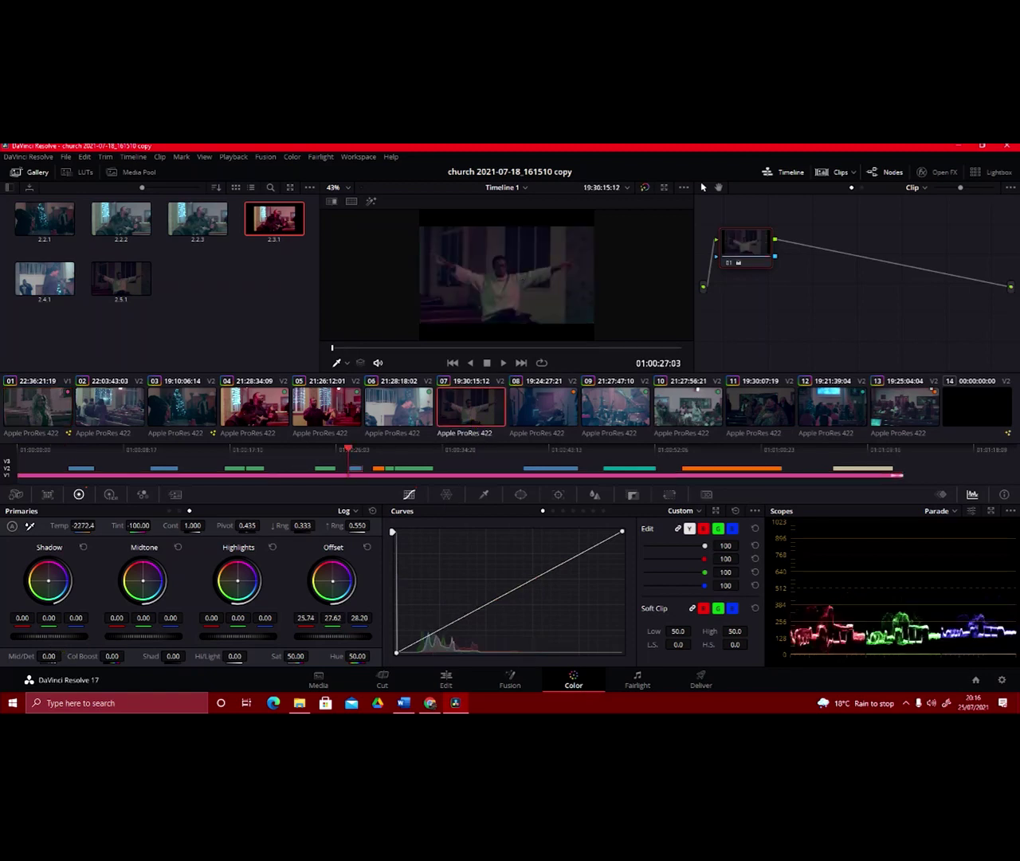
pyautogui.moveTo(49, 636)
pyautogui.mouseDown()
pyautogui.moveTo(65, 636)
pyautogui.moveTo(41, 636)
pyautogui.mouseUp()
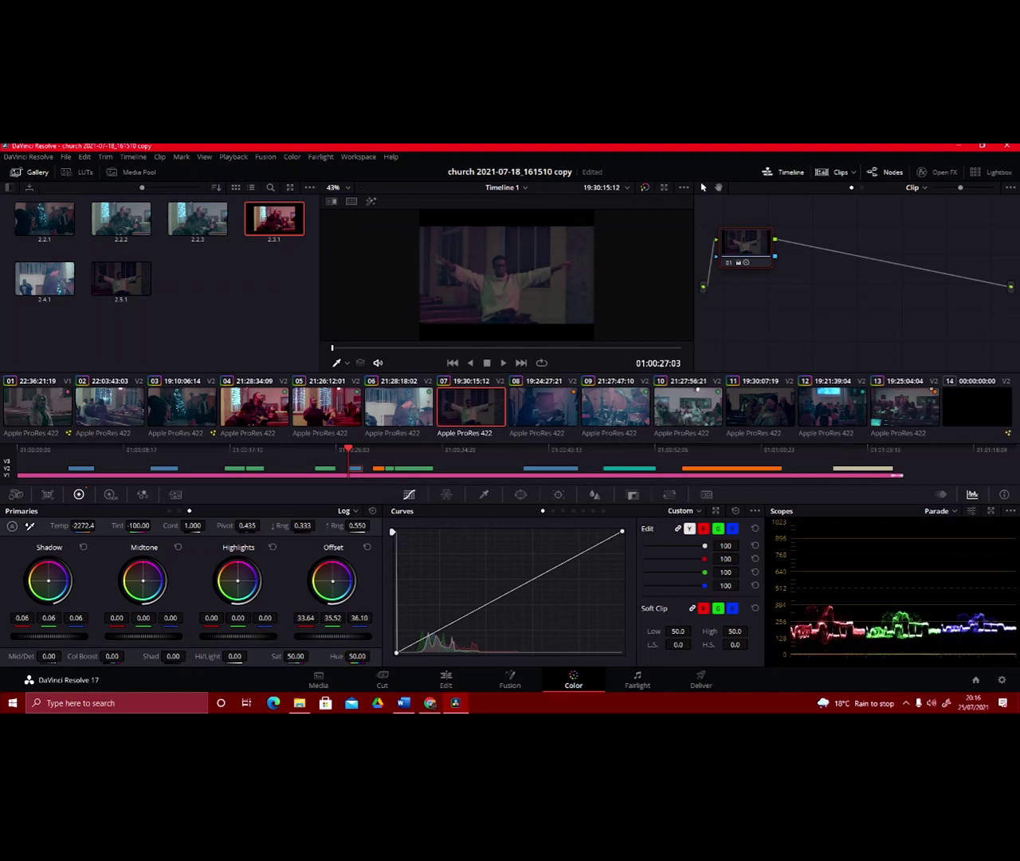
pyautogui.moveTo(332, 636)
pyautogui.mouseDown()
pyautogui.moveTo(344, 636)
pyautogui.moveTo(331, 636)
pyautogui.mouseUp()
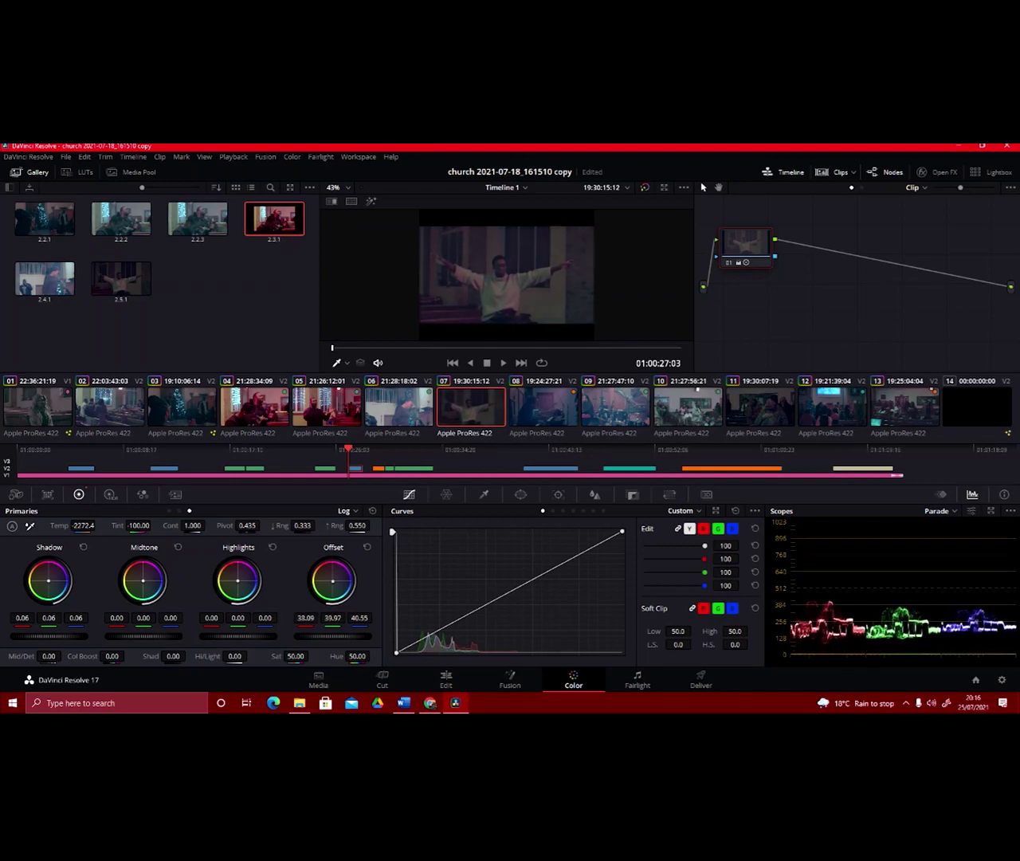
pyautogui.moveTo(324, 636); pyautogui.dragTo(320, 636)
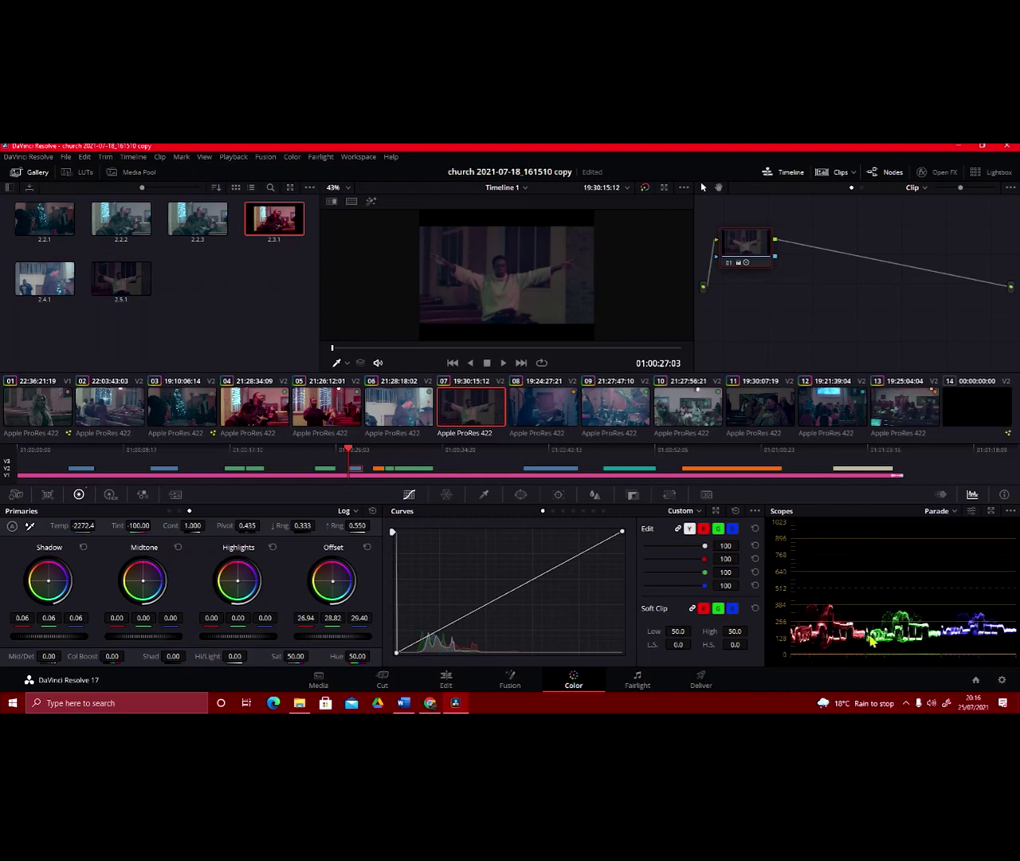
pyautogui.moveTo(335, 647)
pyautogui.mouseDown()
pyautogui.moveTo(367, 647)
pyautogui.moveTo(354, 647)
pyautogui.mouseUp()
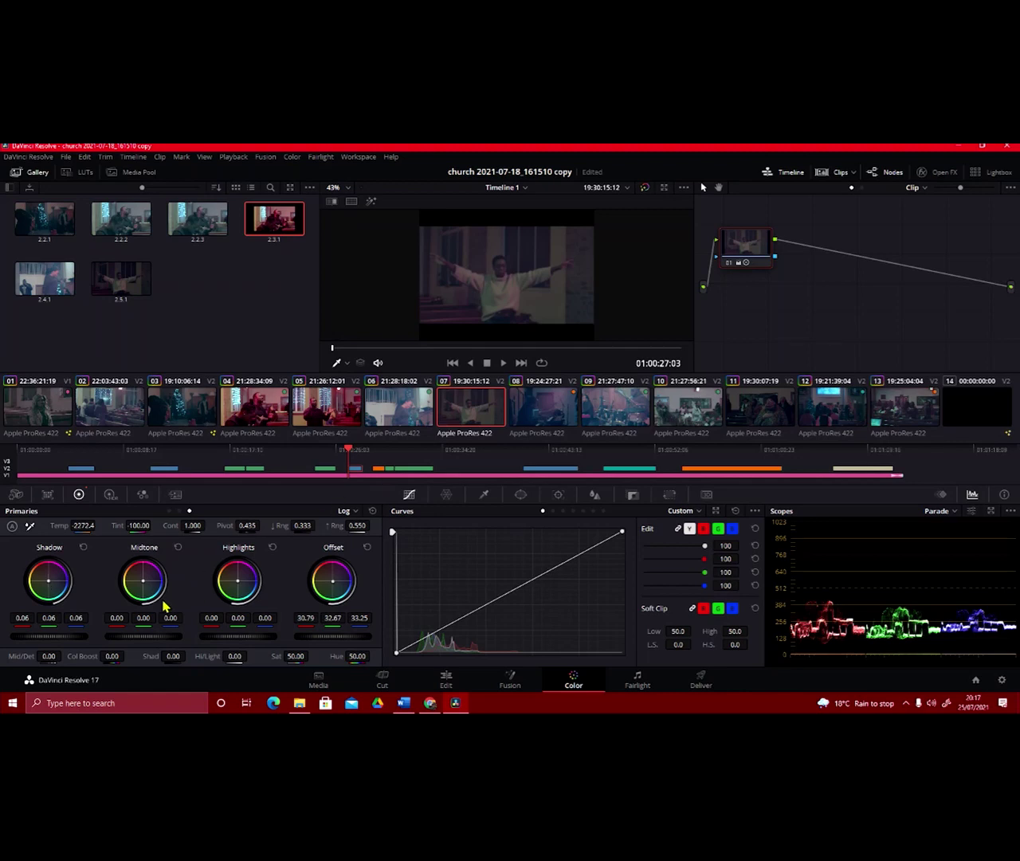
# Tint clip 07's shadows toward blue with the Shadow wheel and reset that wheel
pyautogui.moveTo(46, 581); pyautogui.dragTo(53, 585)
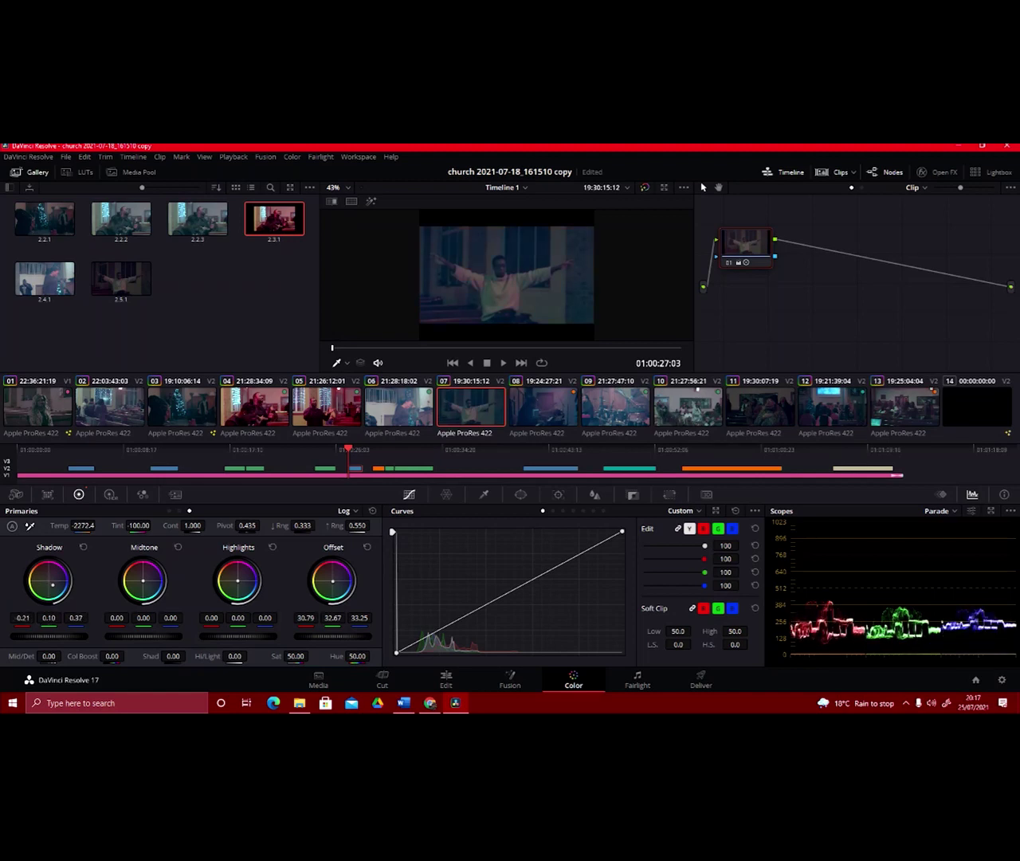
pyautogui.click(83, 548)
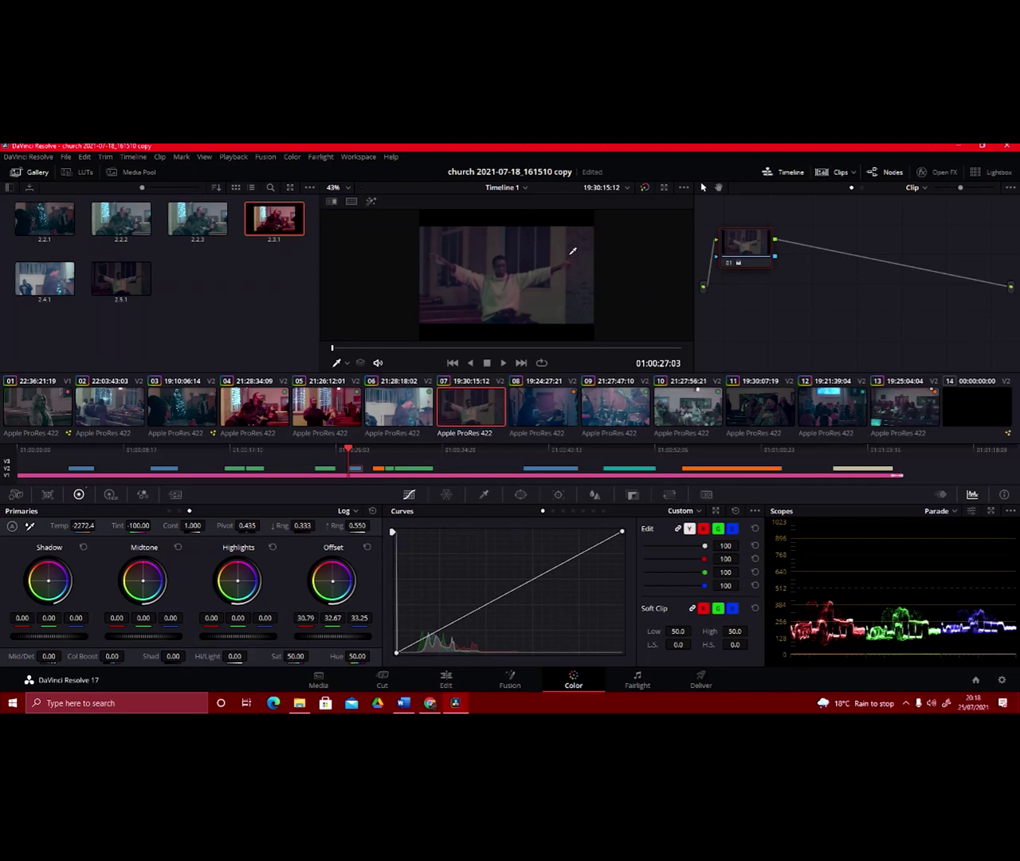
# Grab a still of clip 07 into the Gallery and apply its grade to clip 08
pyautogui.rightClick(537, 241)
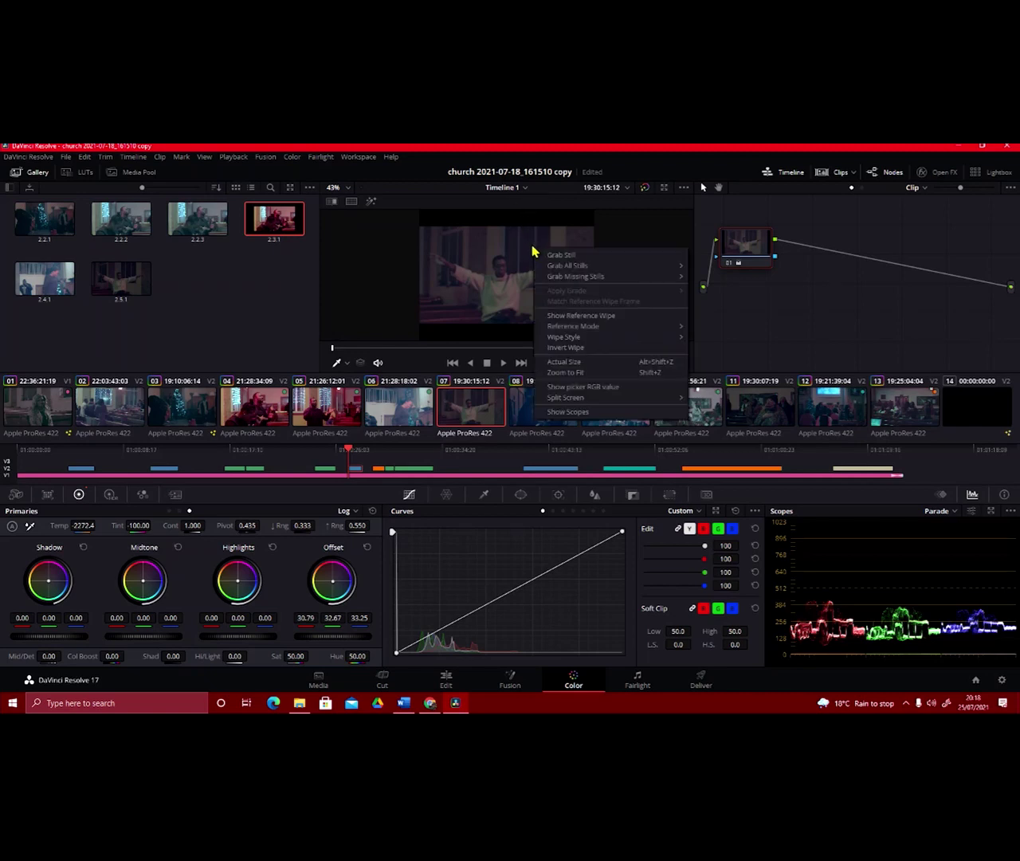
pyautogui.click(587, 256)
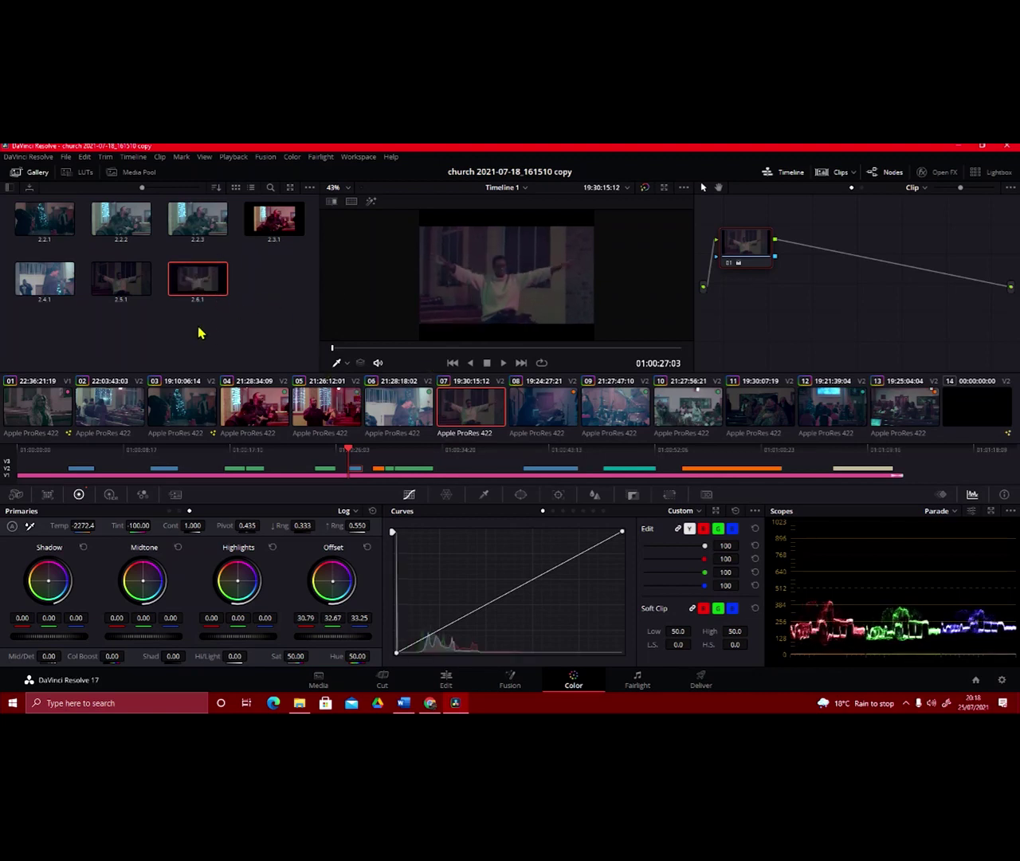
pyautogui.click(553, 414)
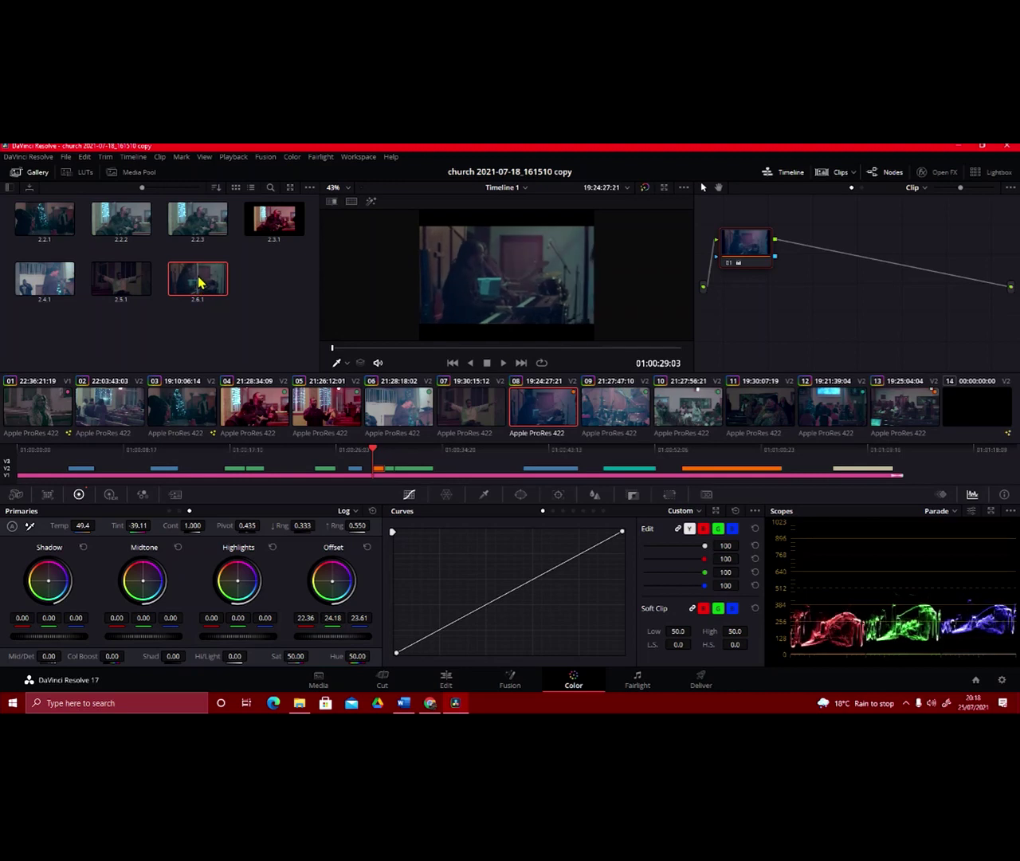
pyautogui.rightClick(198, 282)
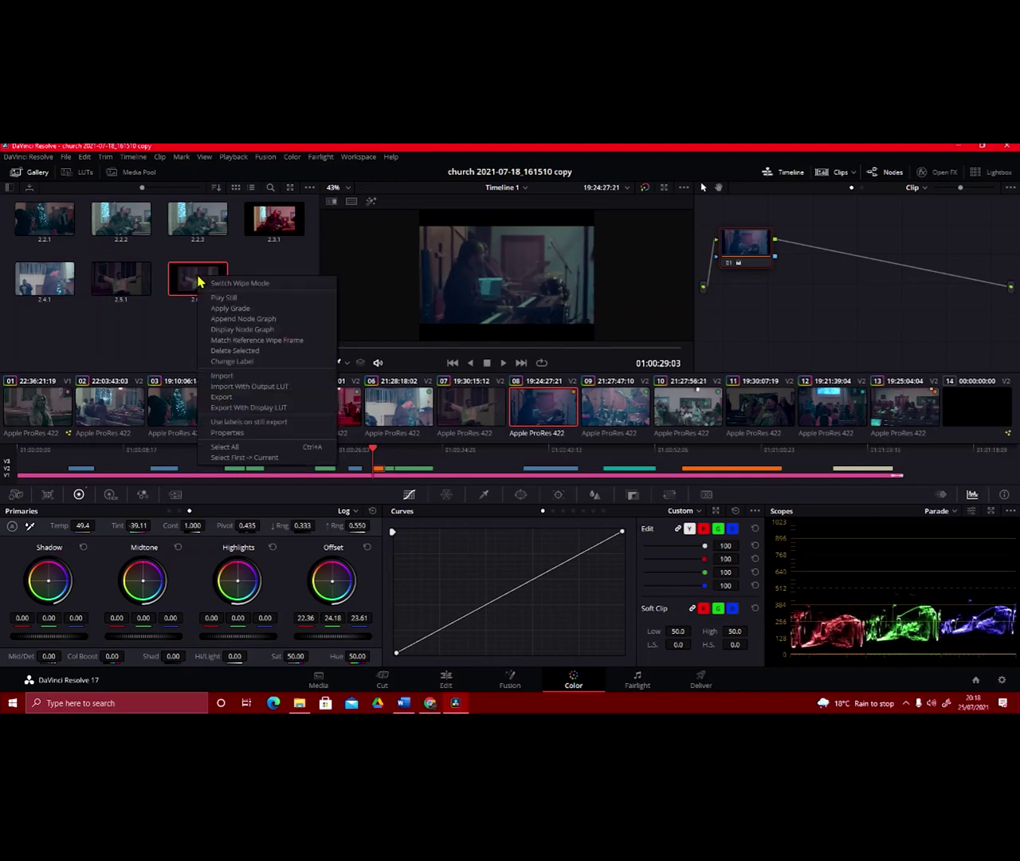
pyautogui.click(231, 309)
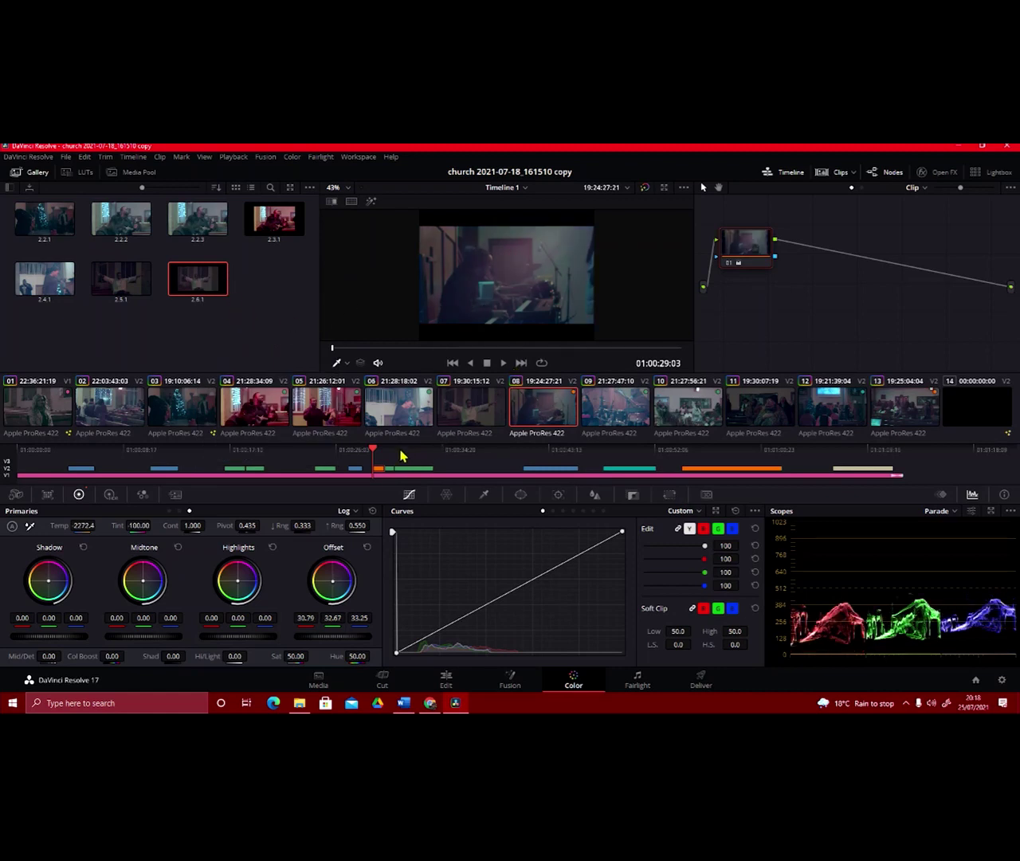
# Compare the grades of clips 07 and 08 and view clips 09, 10 and 11
pyautogui.click(479, 409)
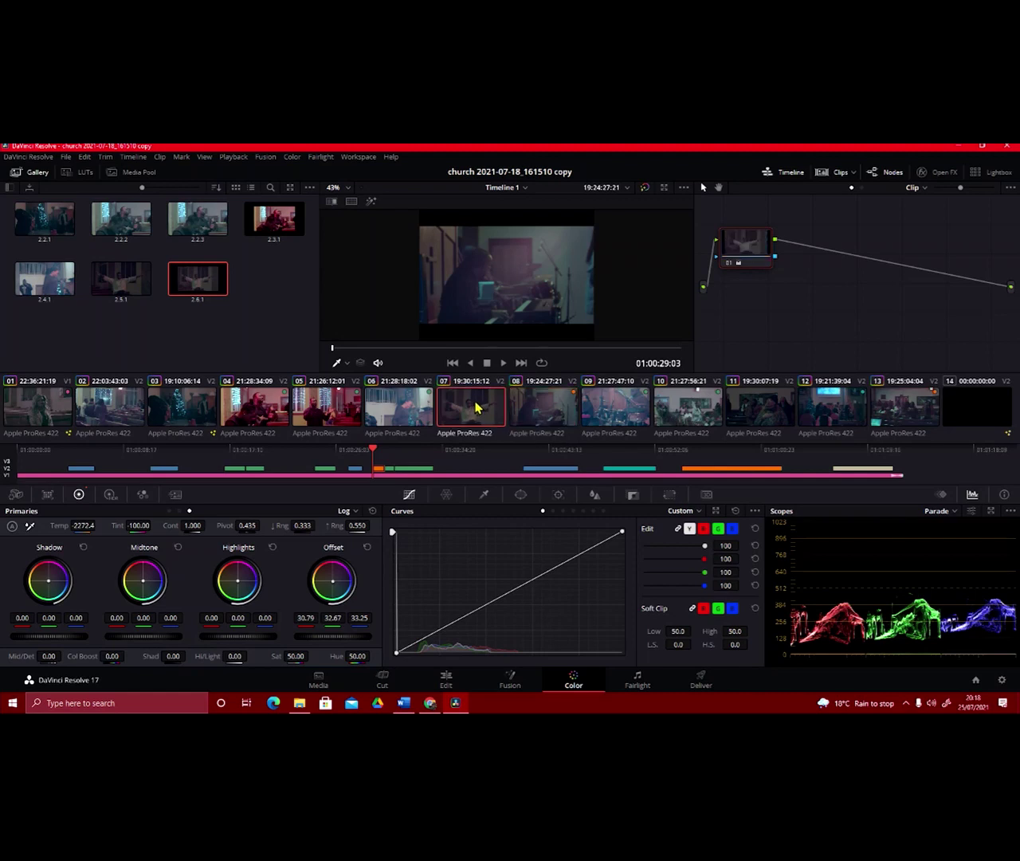
pyautogui.click(535, 417)
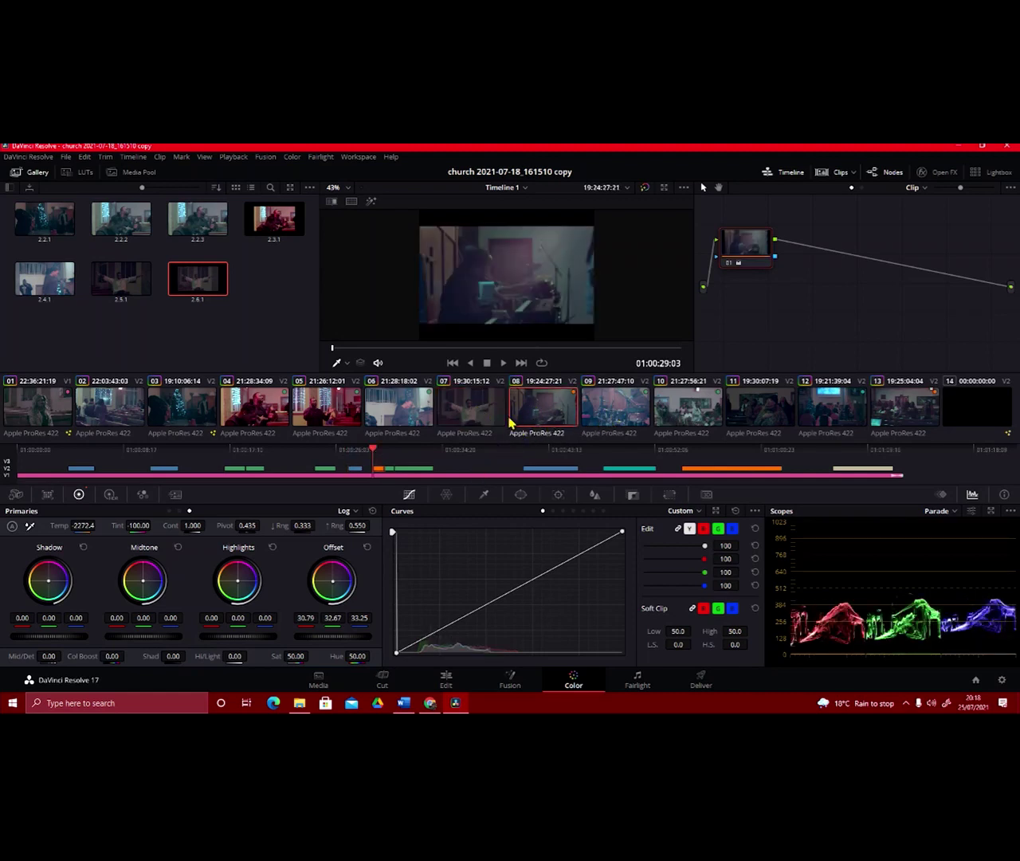
pyautogui.click(618, 405)
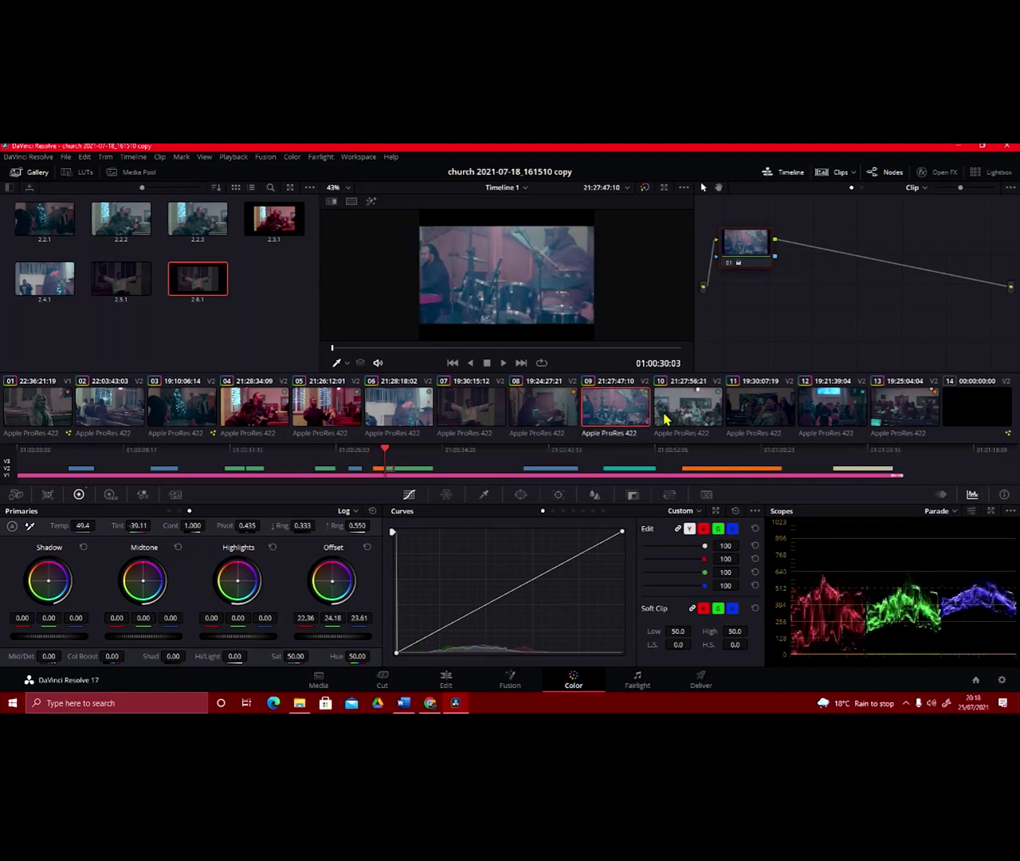
pyautogui.click(697, 415)
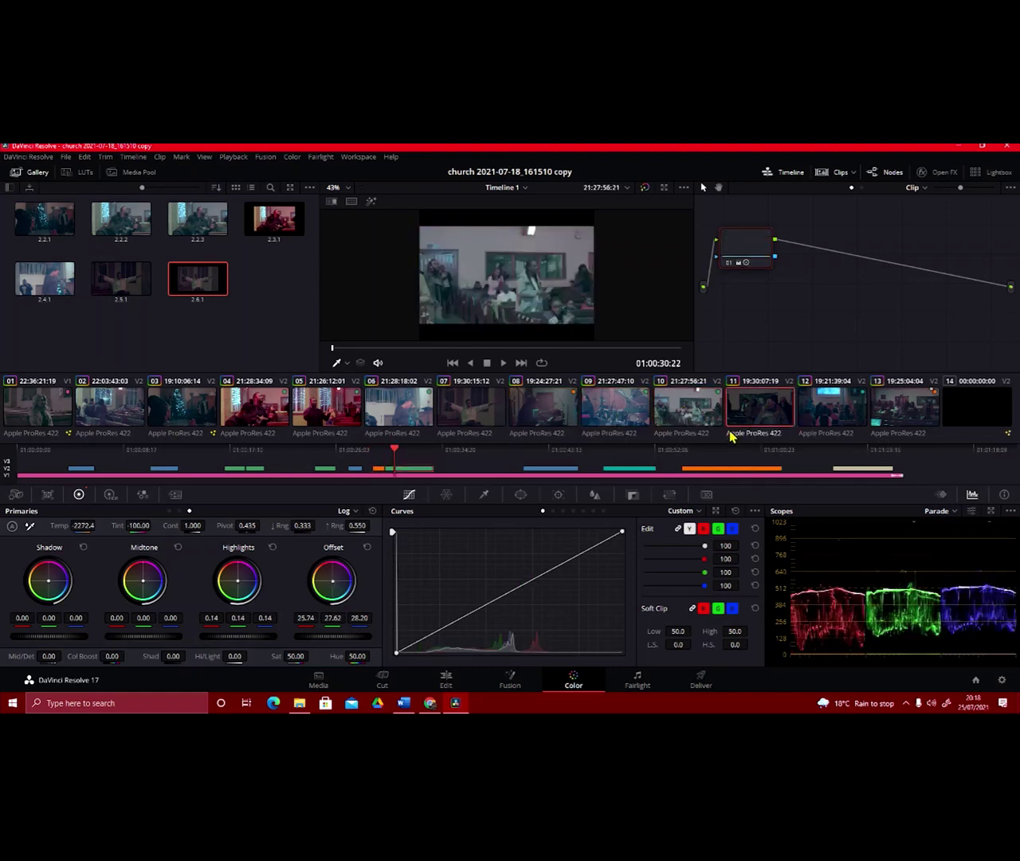
pyautogui.click(730, 431)
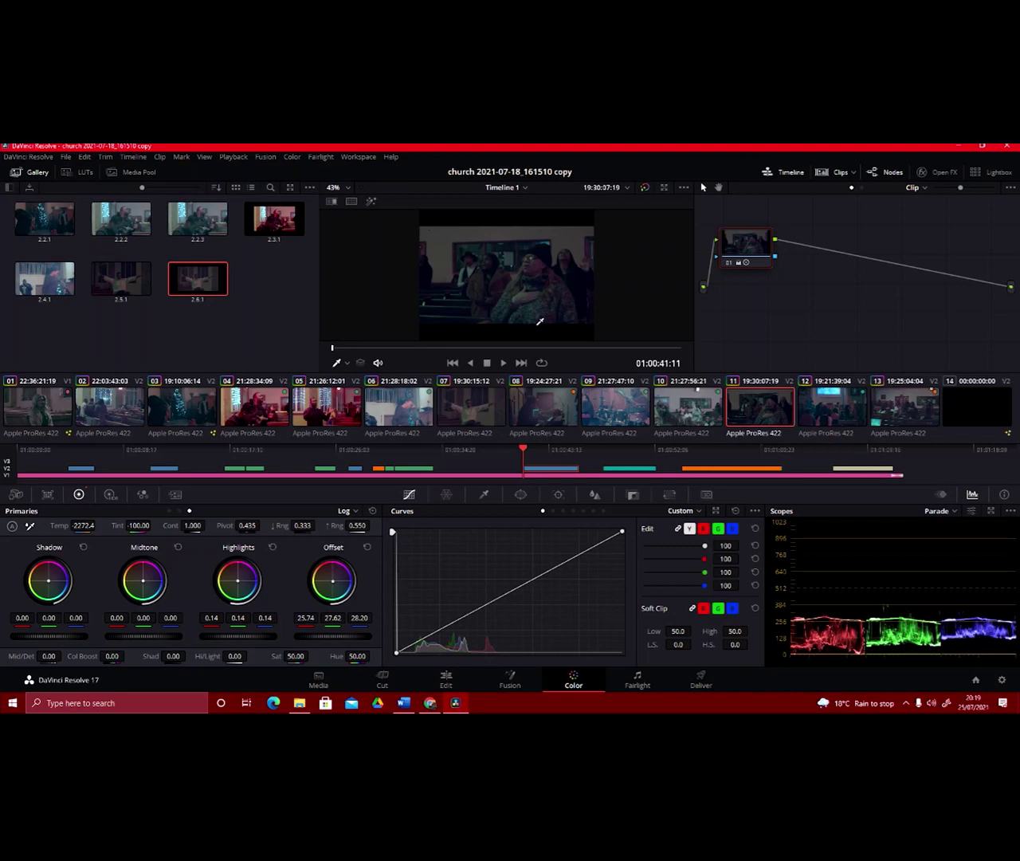
# Sample a tone from clip 11's image onto its custom curve and compare the clip with clips 05 and 04
pyautogui.click(479, 270)
pyautogui.hotkey('ctrl', 'z')
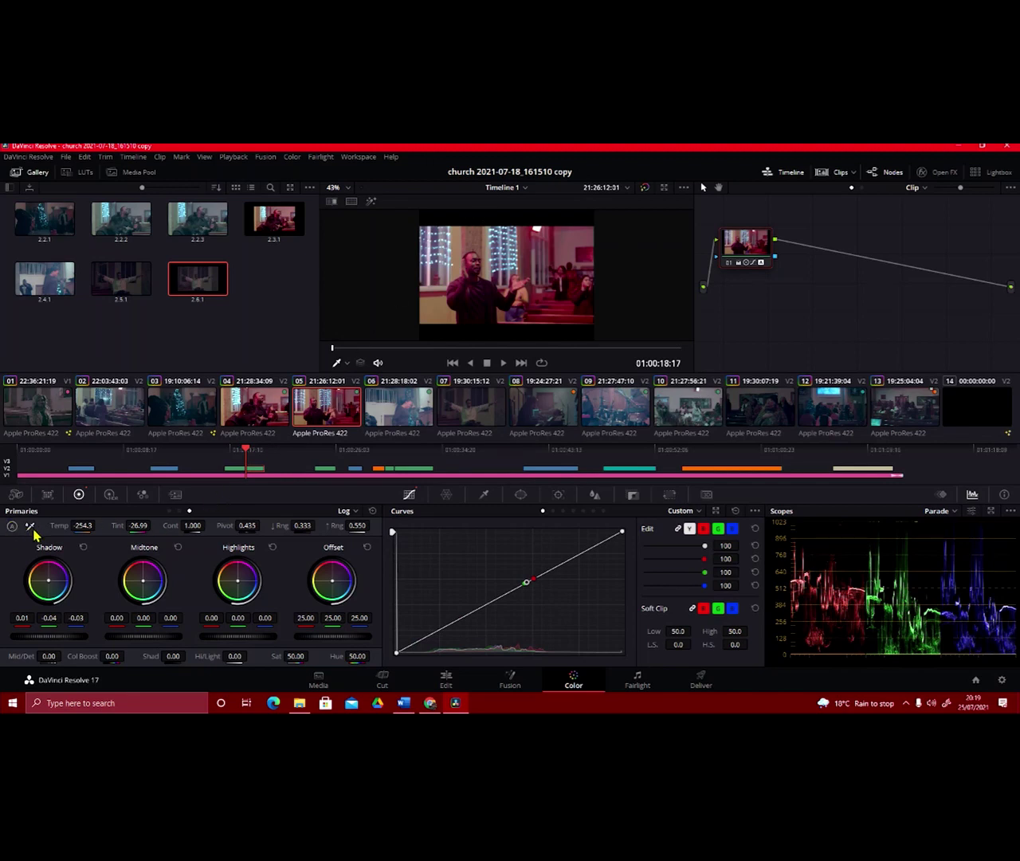
pyautogui.click(273, 427)
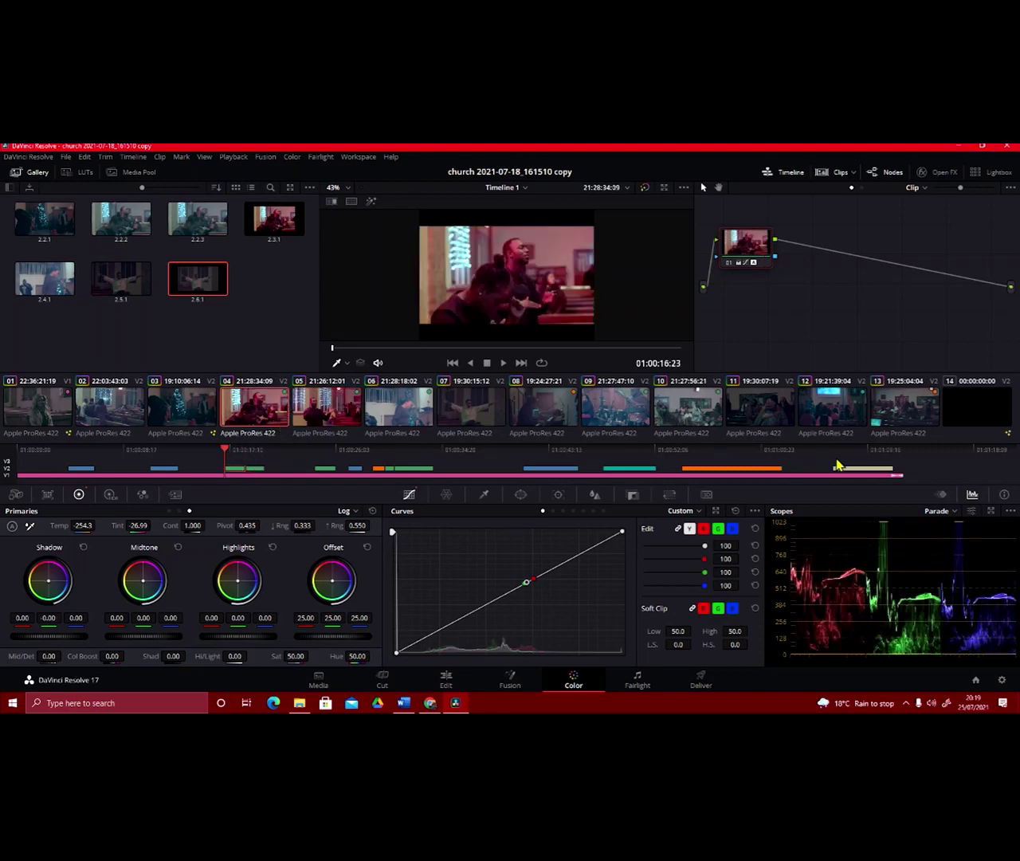
pyautogui.click(749, 411)
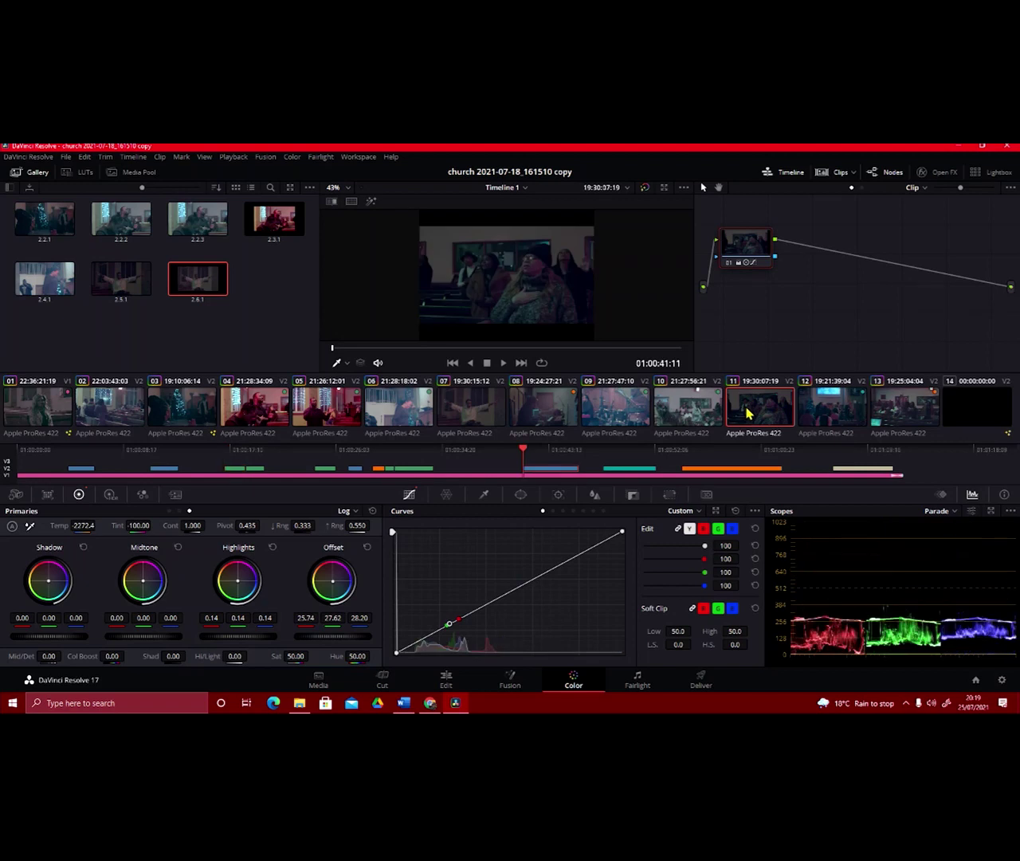
# View the grades of clips 12 and 13 to compare them with the earlier clips
pyautogui.click(832, 414)
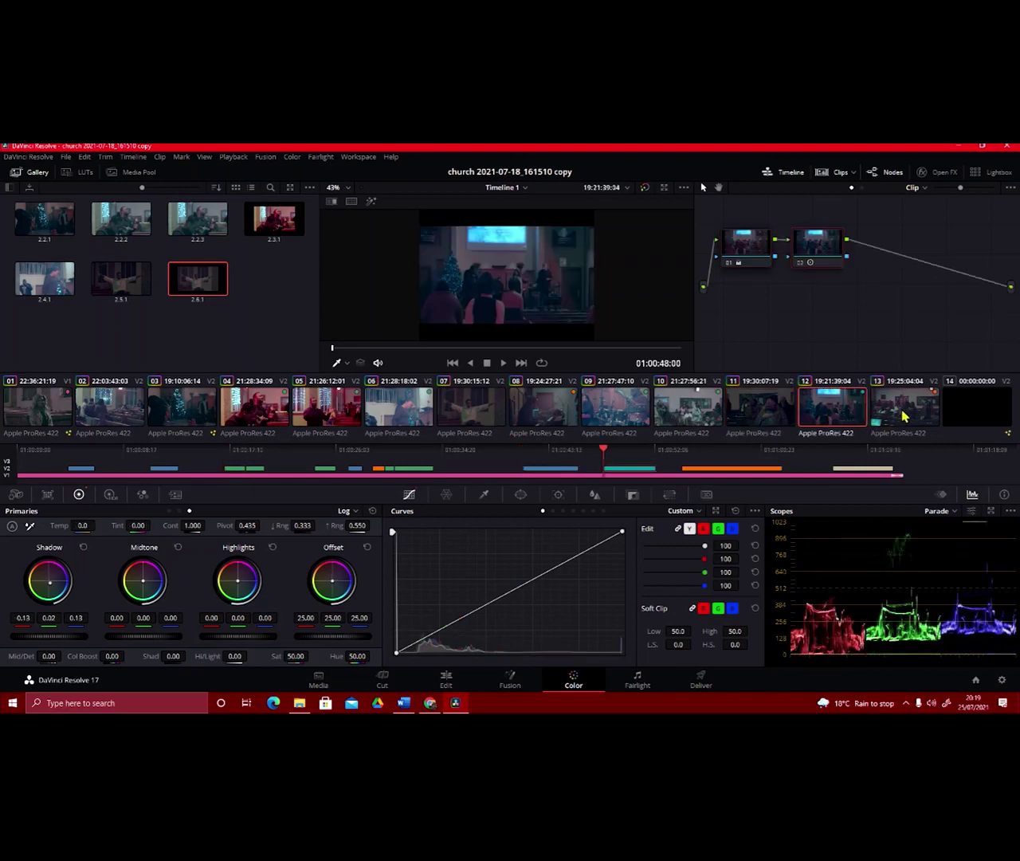
pyautogui.click(899, 419)
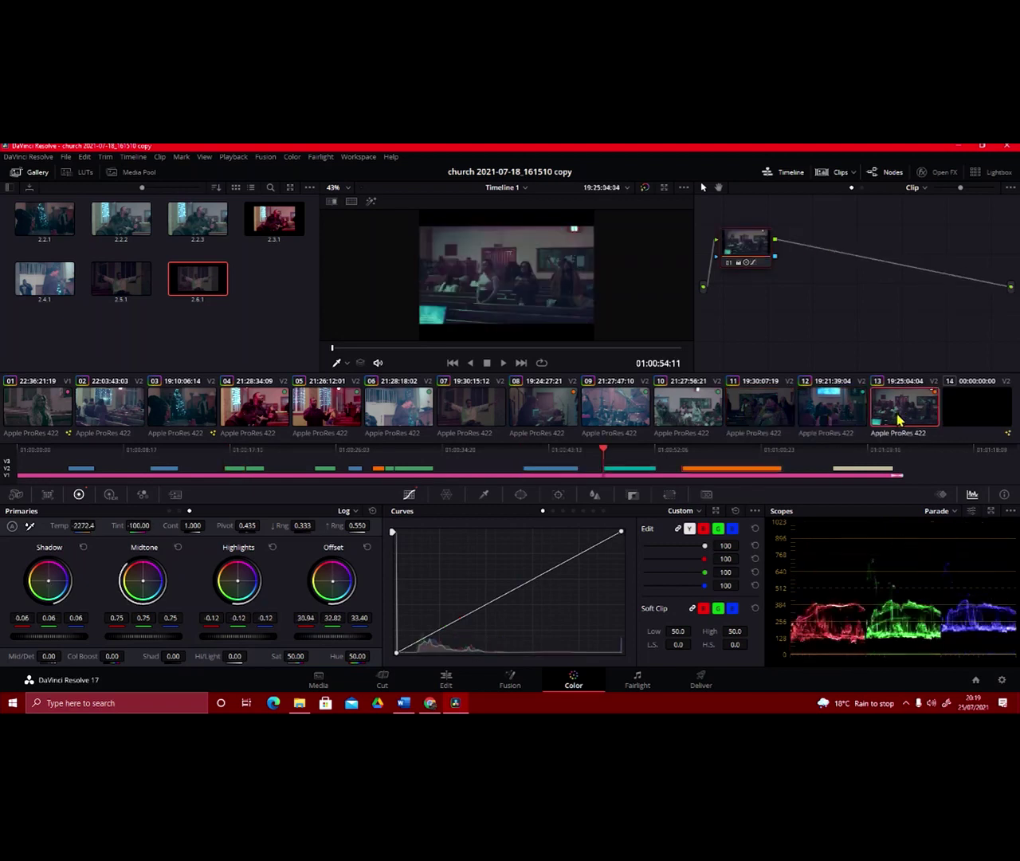
# Sample a white balance point in clip 03's image and raise its Offset to 30.05
pyautogui.click(174, 420)
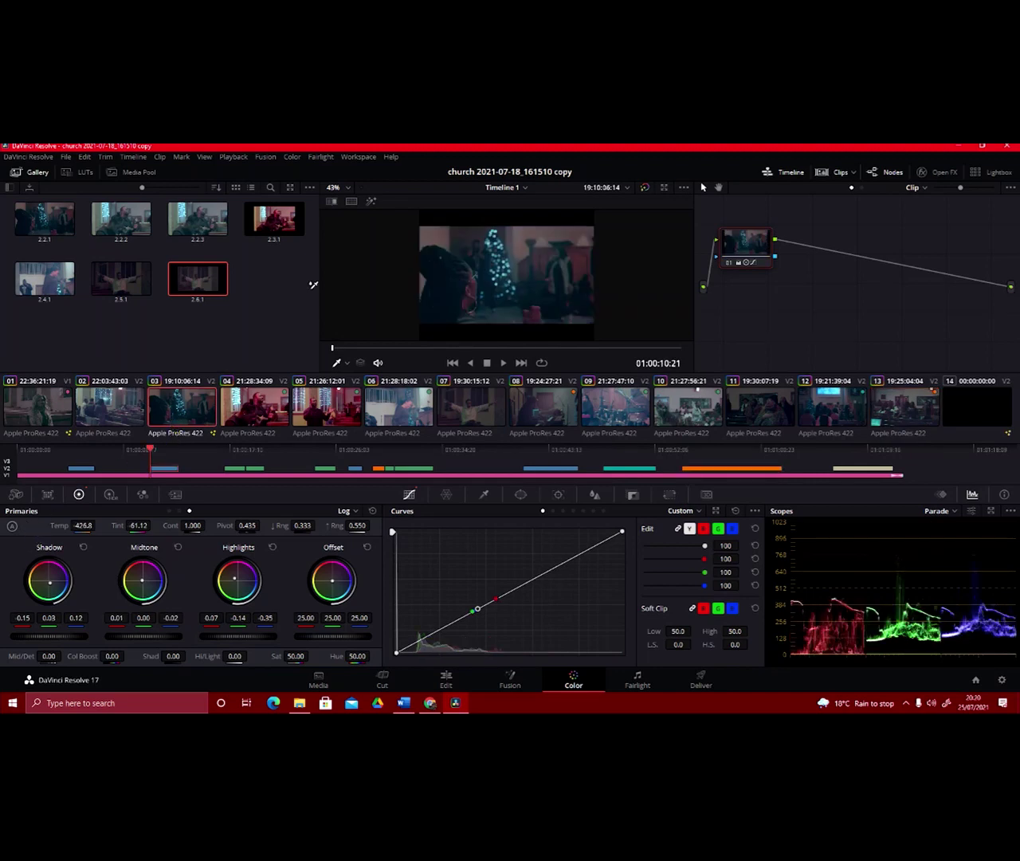
pyautogui.click(440, 238)
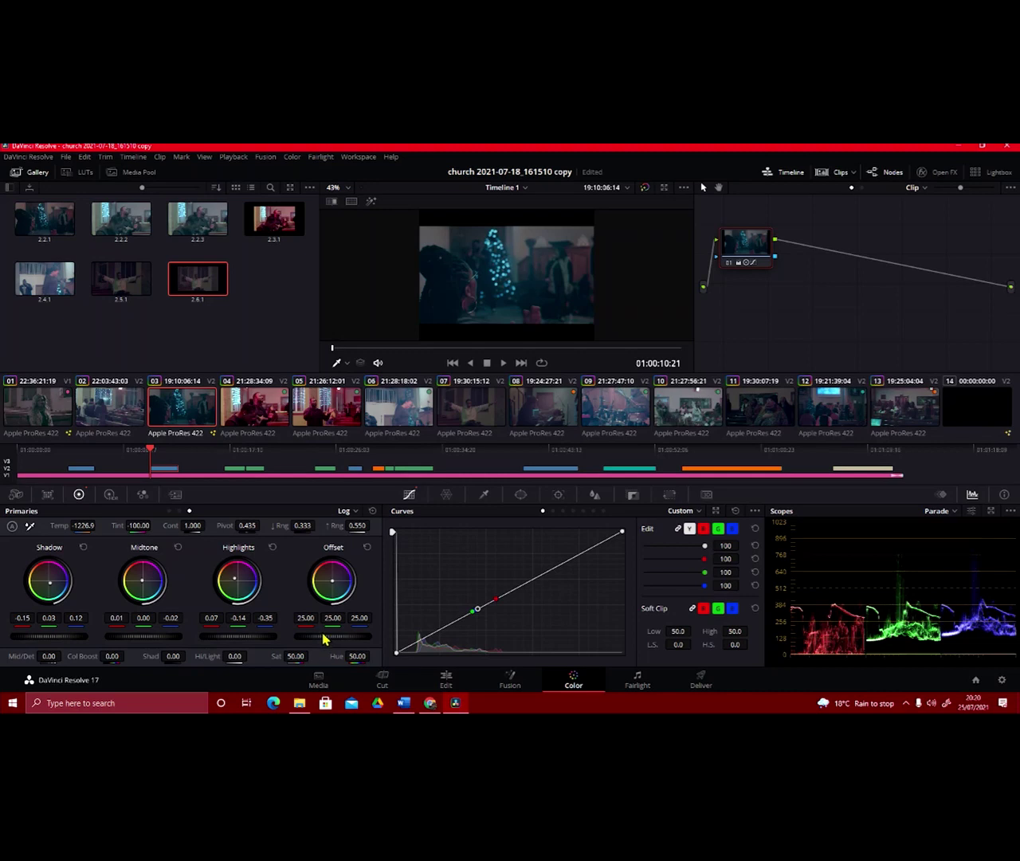
pyautogui.moveTo(335, 636); pyautogui.dragTo(353, 635)
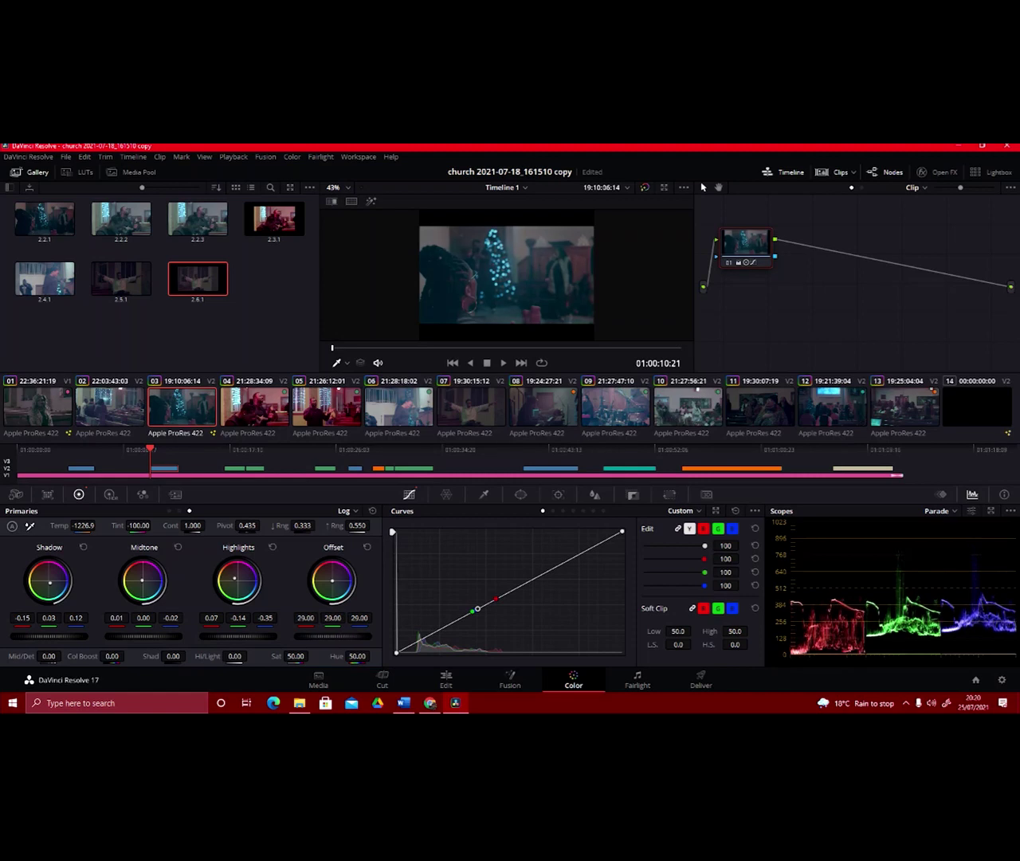
pyautogui.moveTo(341, 636); pyautogui.dragTo(342, 636)
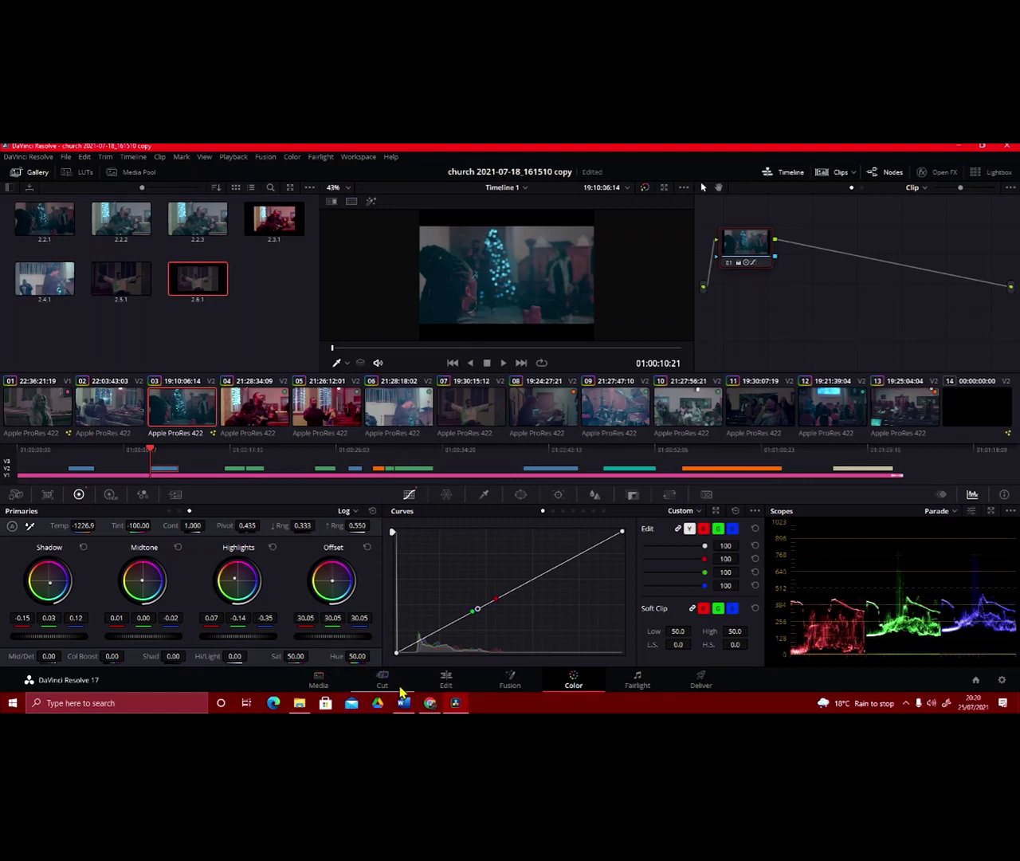
# Switch to the Edit page and review the graded timeline, playing it up to 01:00:30:04
pyautogui.click(446, 678)
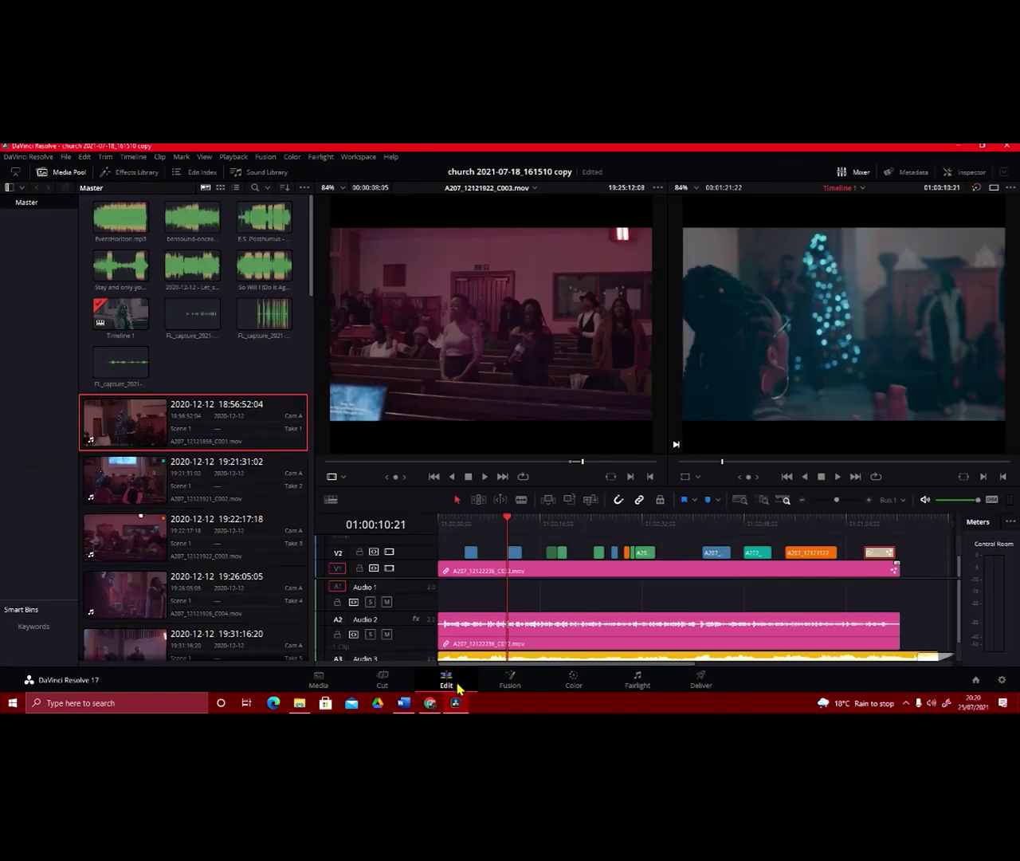
pyautogui.moveTo(510, 523); pyautogui.dragTo(578, 524)
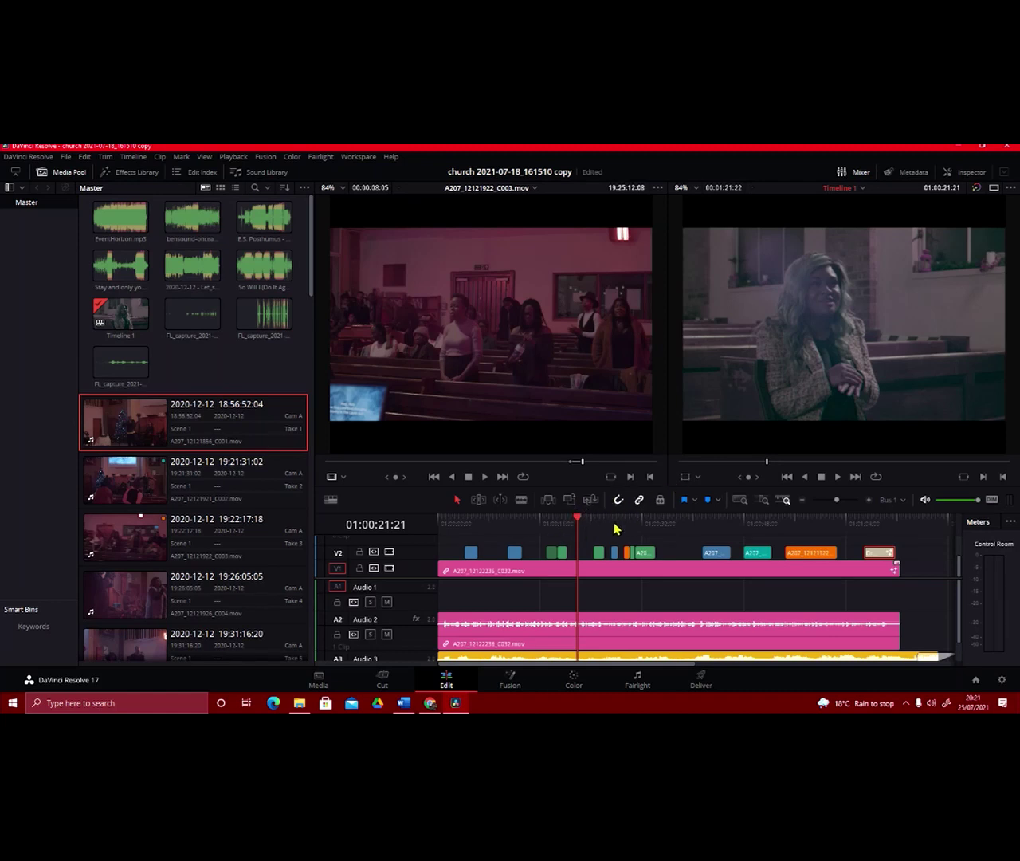
pyautogui.moveTo(581, 523)
pyautogui.mouseDown()
pyautogui.moveTo(544, 524)
pyautogui.moveTo(593, 530)
pyautogui.mouseUp()
pyautogui.press('space')
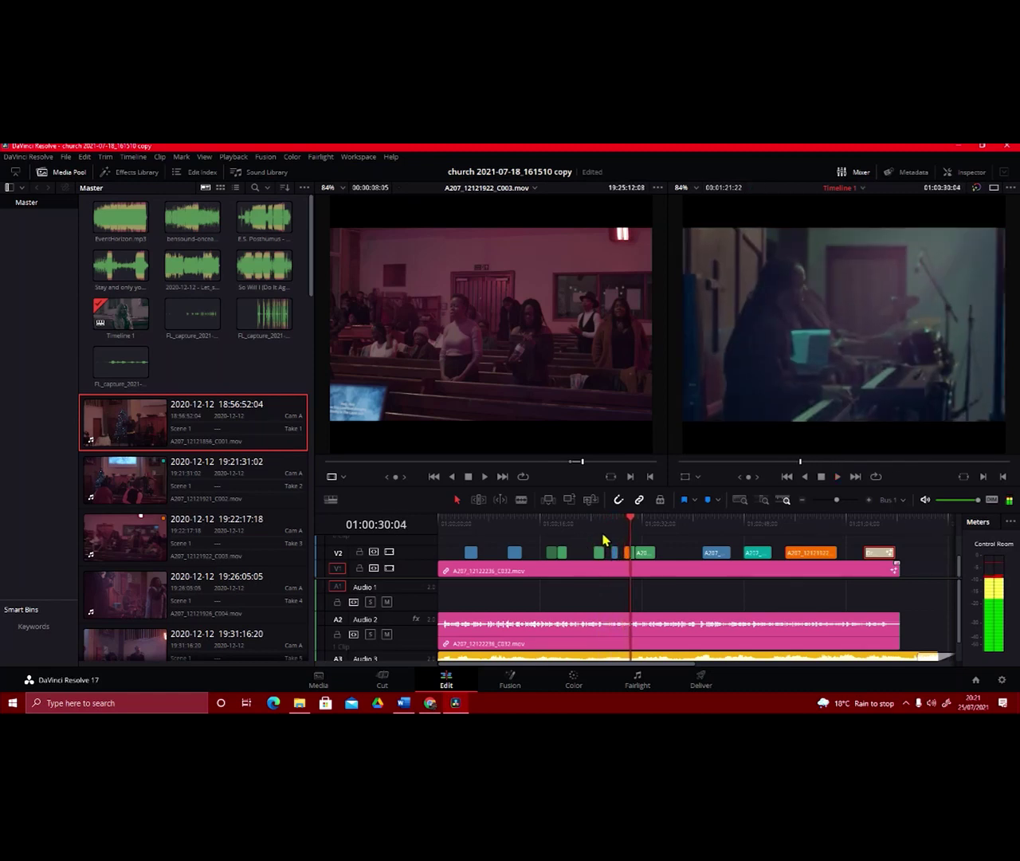
pyautogui.press('space')
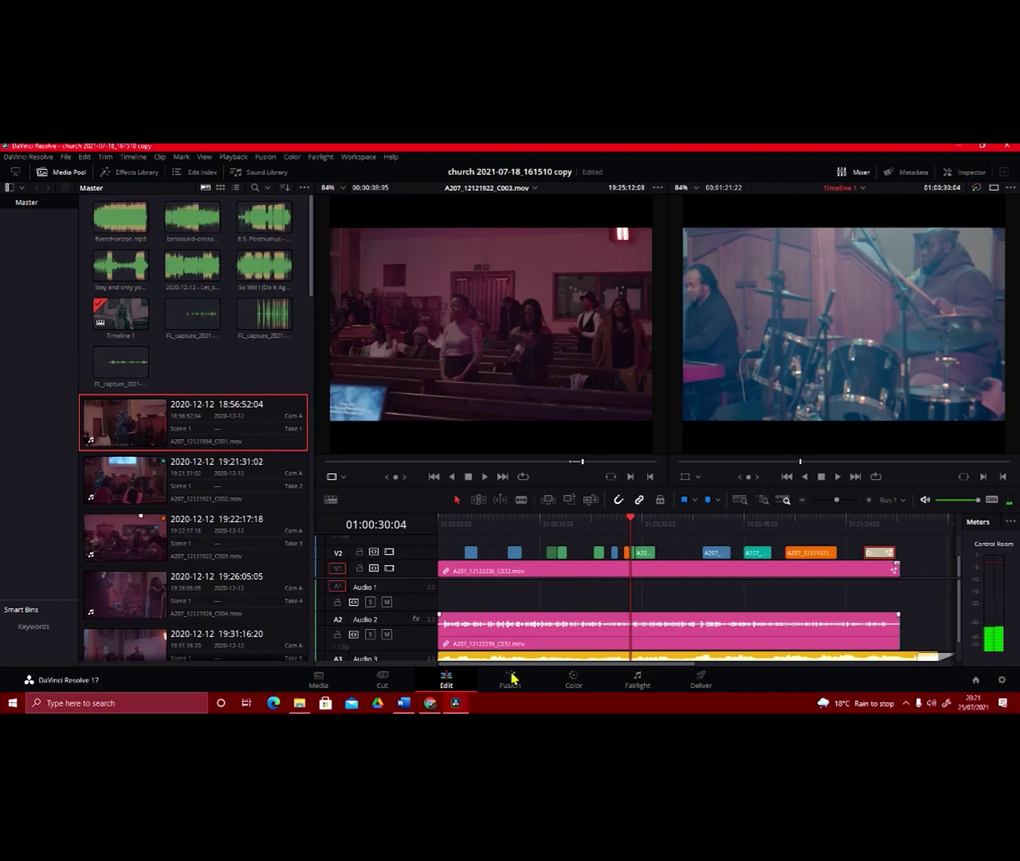
# Check clip 09 on the Color page and replay the timeline on the Edit page up to 01:00:27:06
pyautogui.click(575, 679)
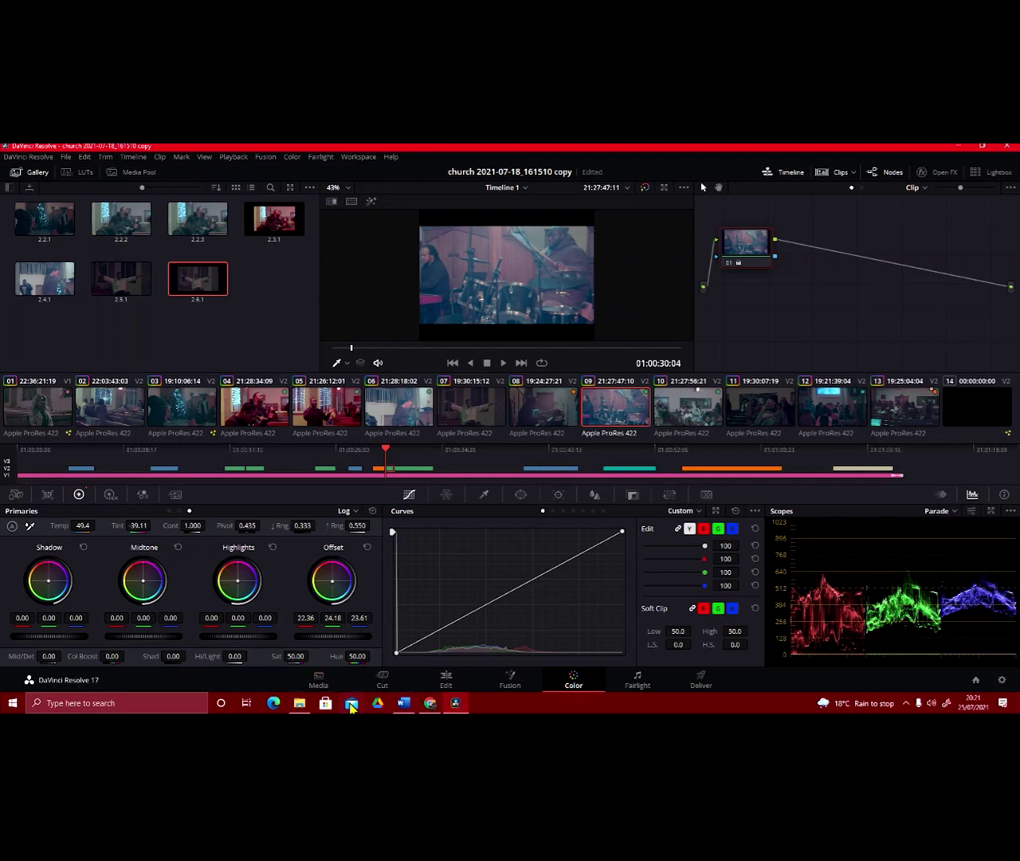
pyautogui.click(448, 679)
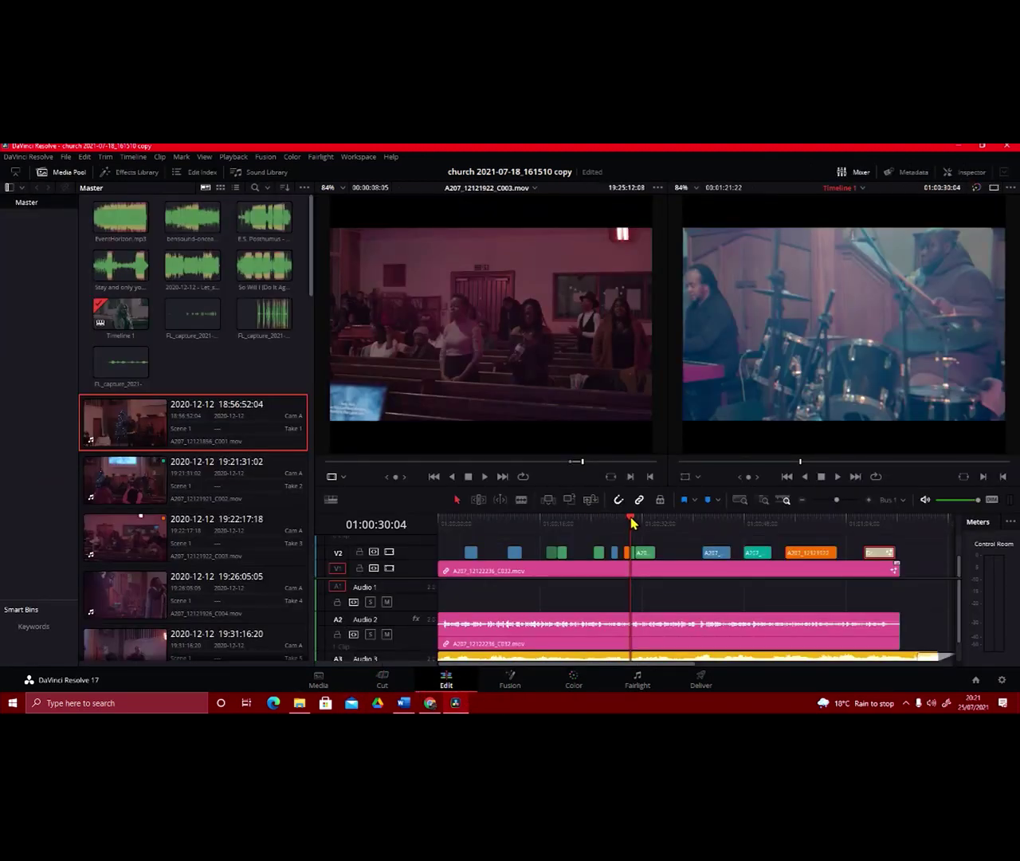
pyautogui.moveTo(632, 523); pyautogui.dragTo(567, 526)
pyautogui.click(675, 519)
pyautogui.press('space')
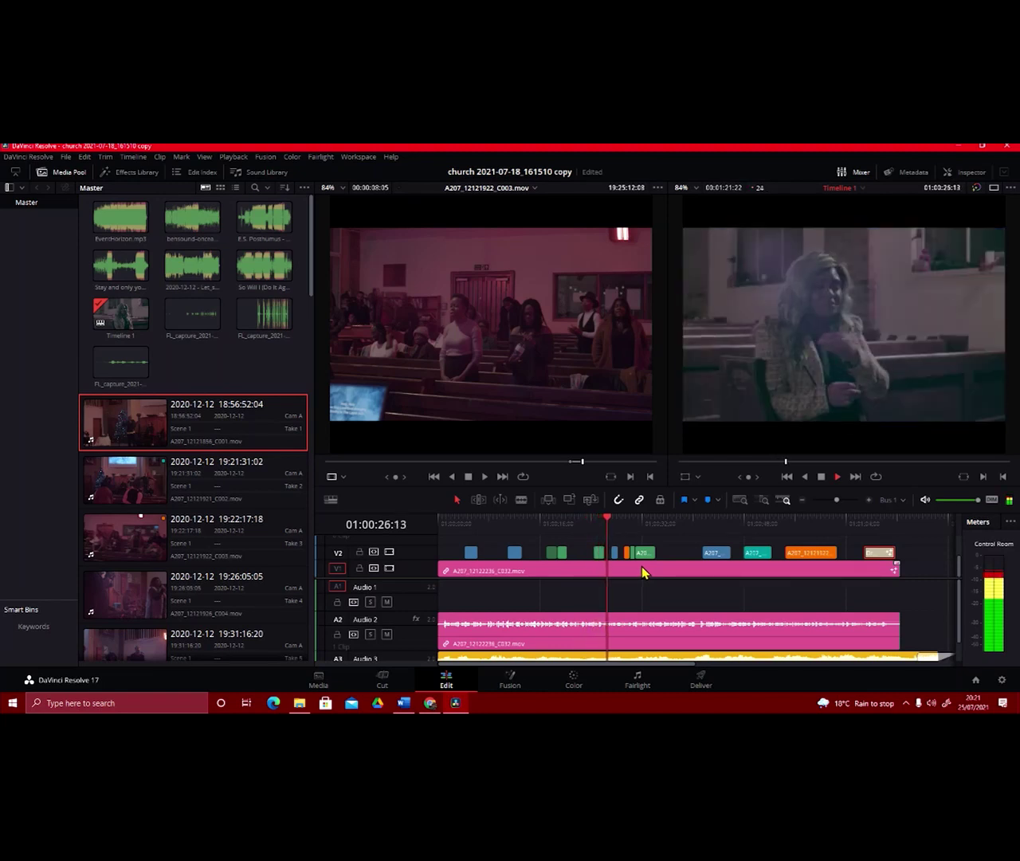
pyautogui.press('space')
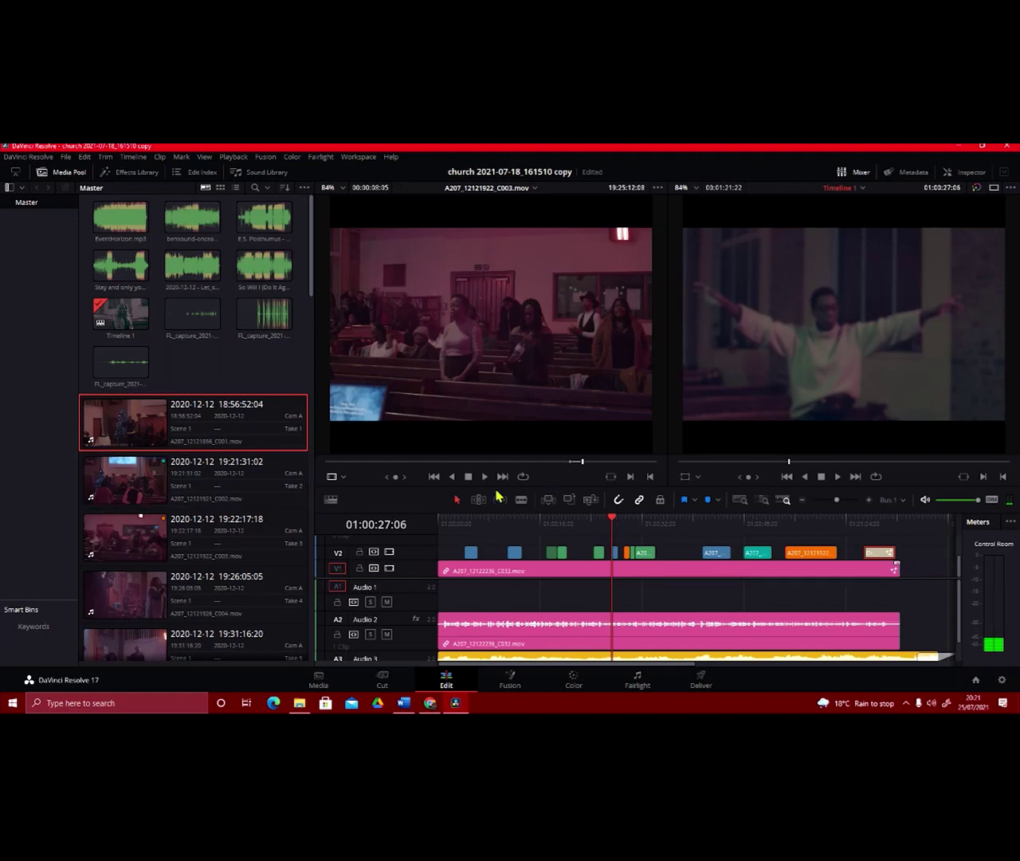
# Review the timeline around 01:00:42 to 01:00:46, play it briefly from 01:00:04:04 and select the first V2 clip
pyautogui.moveTo(613, 519); pyautogui.dragTo(673, 546)
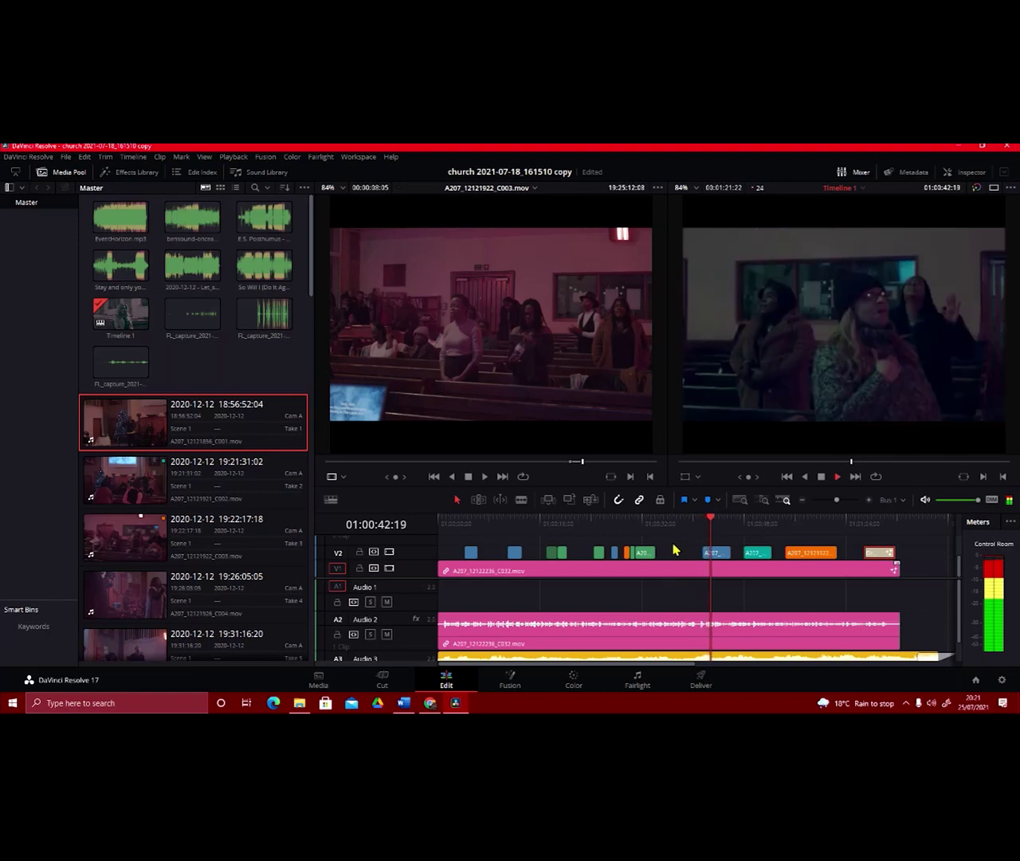
pyautogui.click(723, 523)
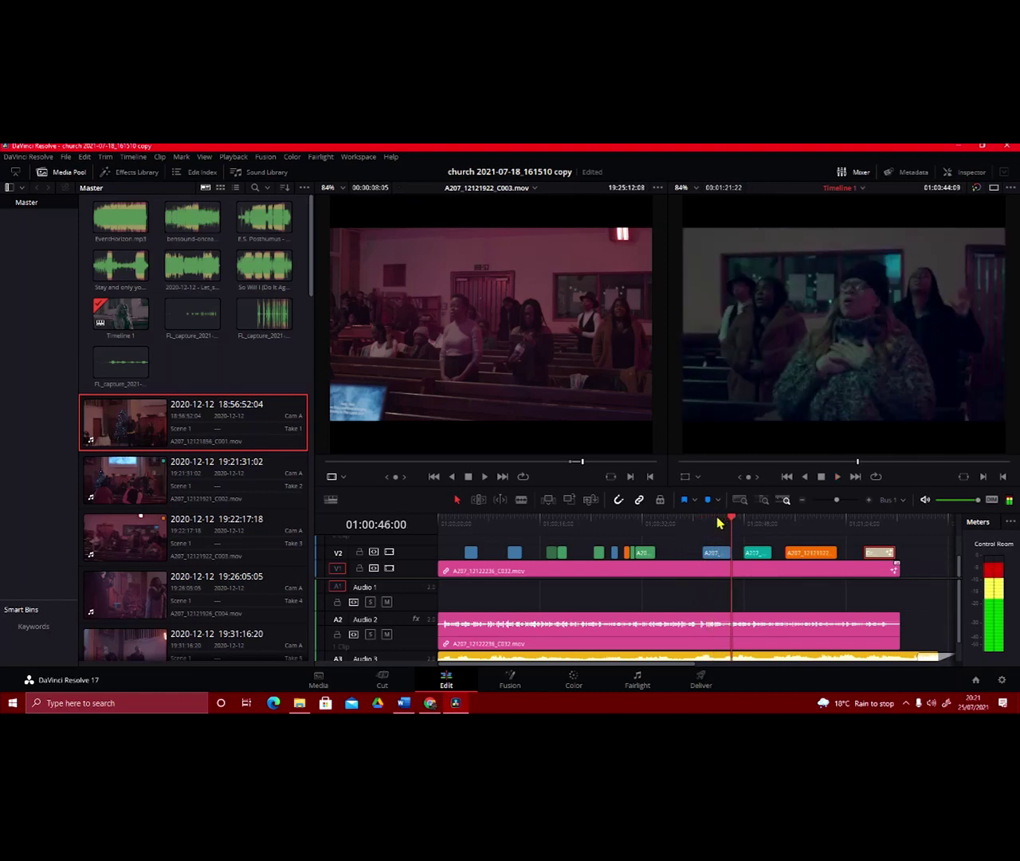
pyautogui.moveTo(719, 523); pyautogui.dragTo(466, 550)
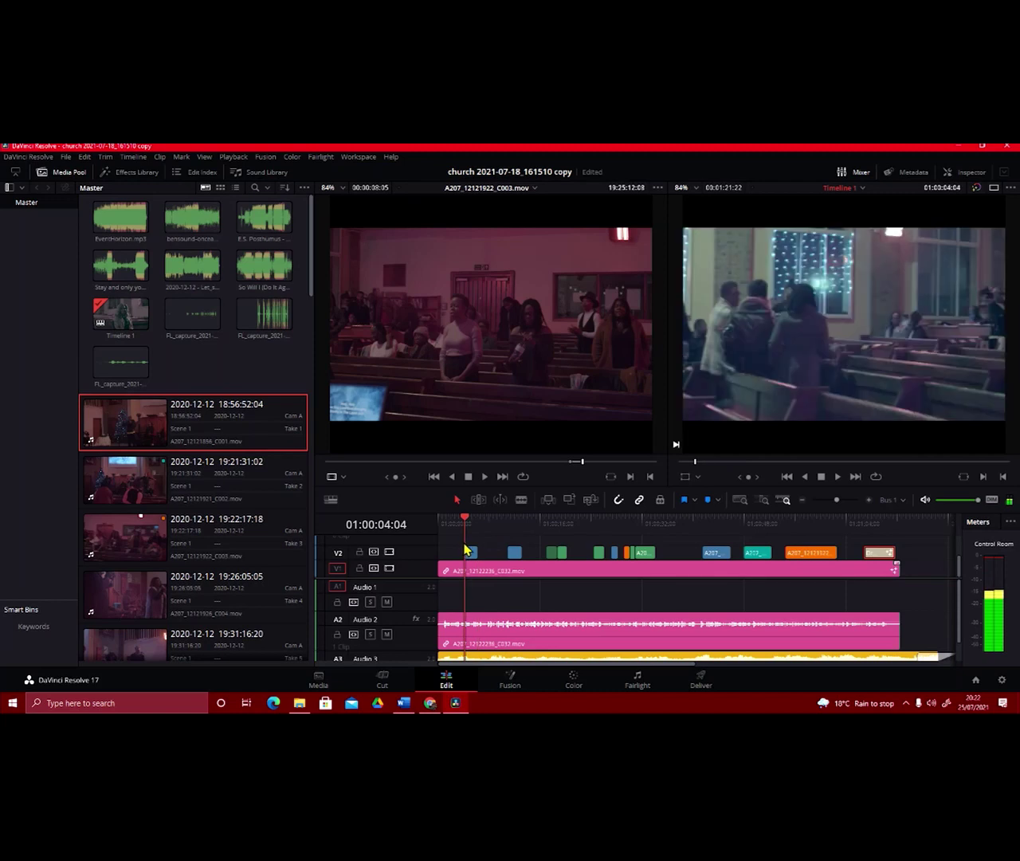
pyautogui.press('space')
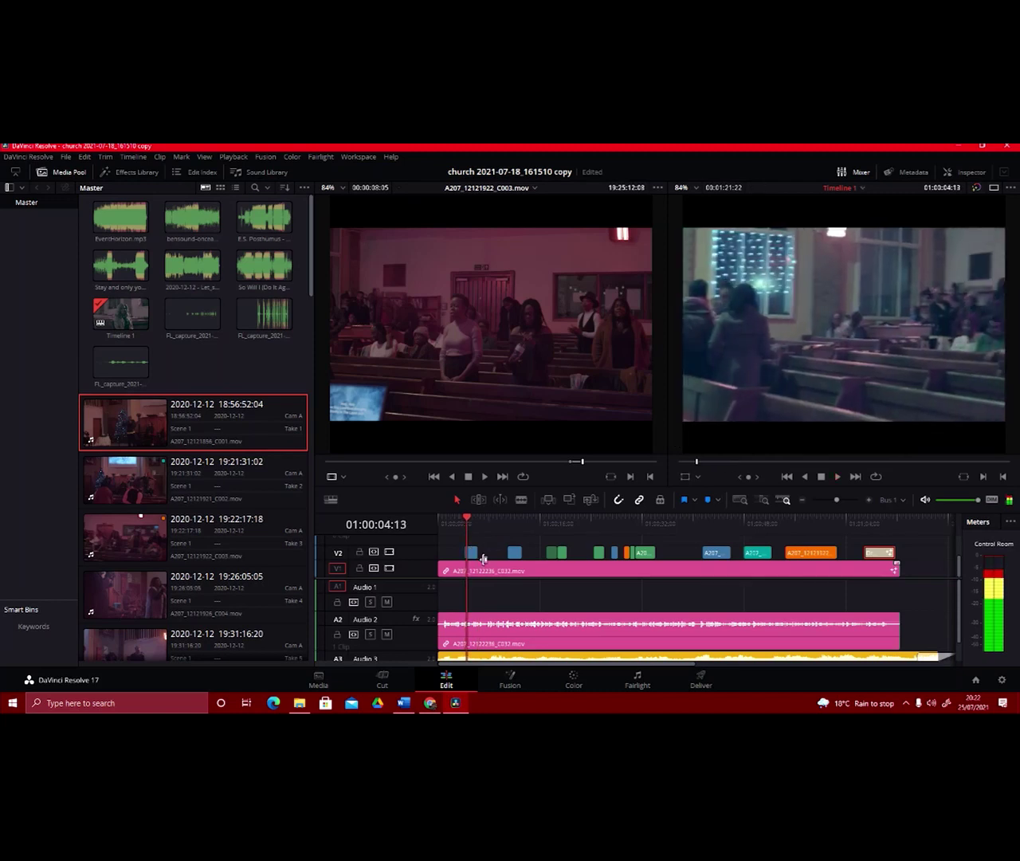
pyautogui.press('space')
pyautogui.click(472, 553)
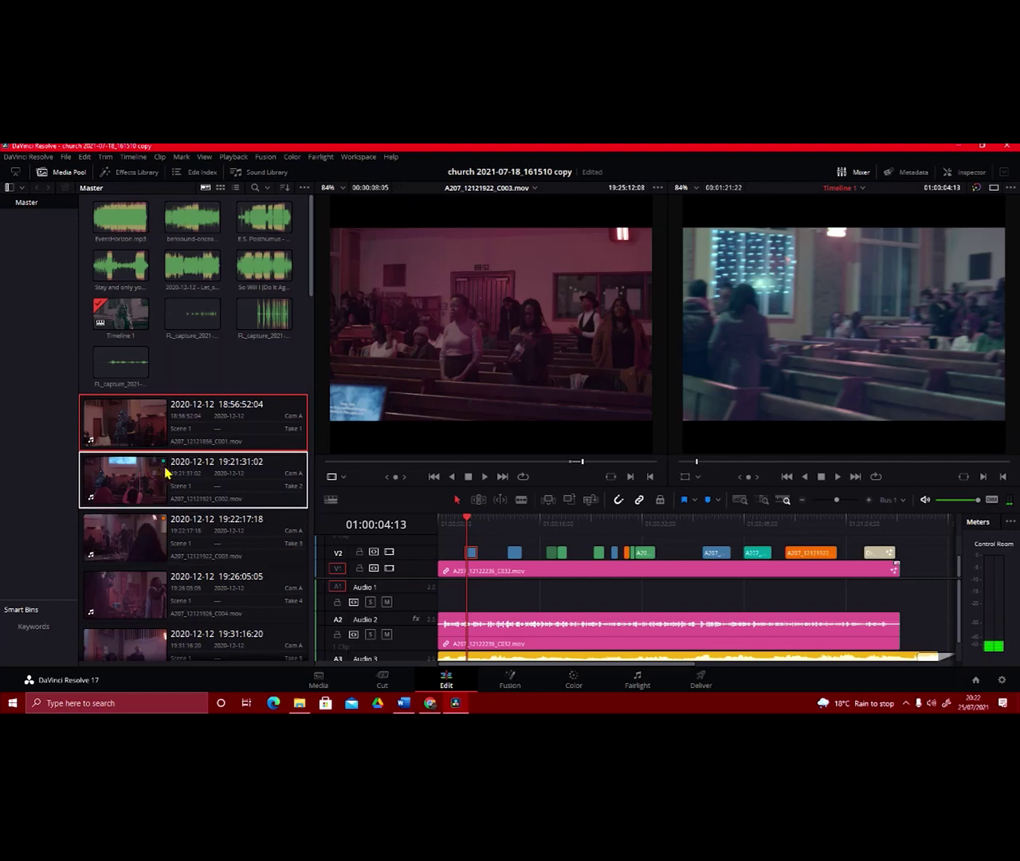
# Preview the ungraded source clips from Take 2 to Take 5, scrubbing A207_12121926_C004.mov back to near its start
pyautogui.click(147, 486)
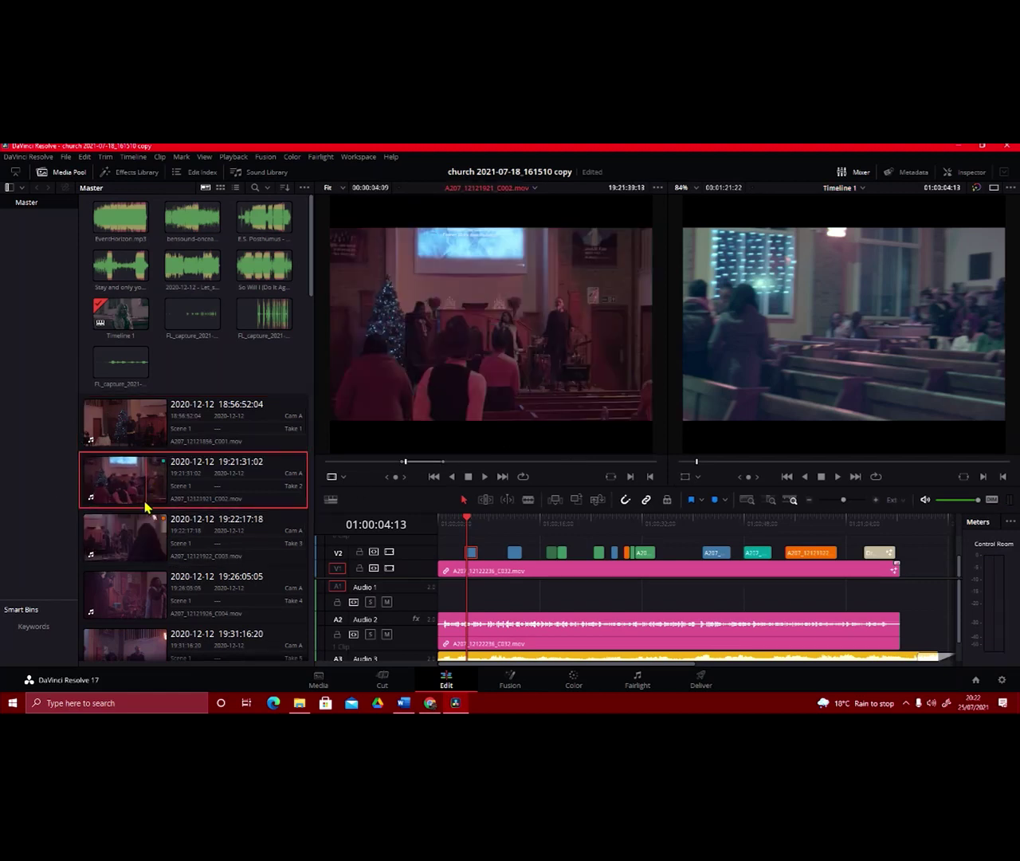
pyautogui.click(134, 545)
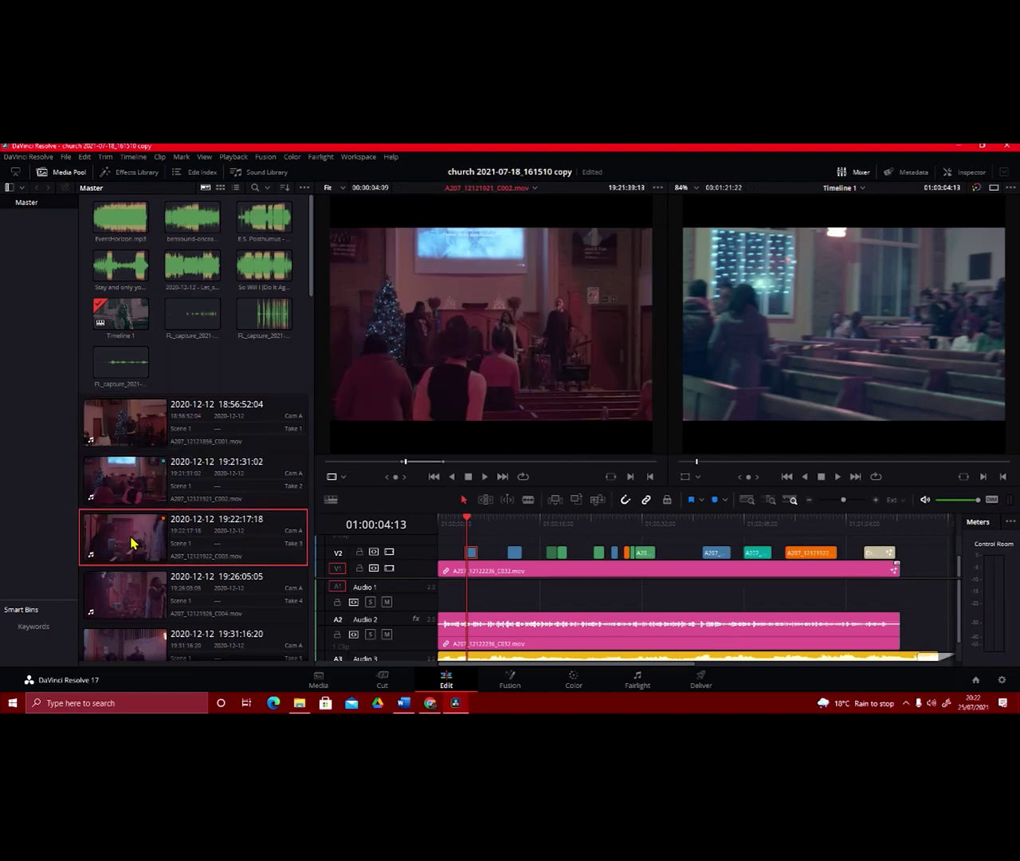
pyautogui.click(132, 608)
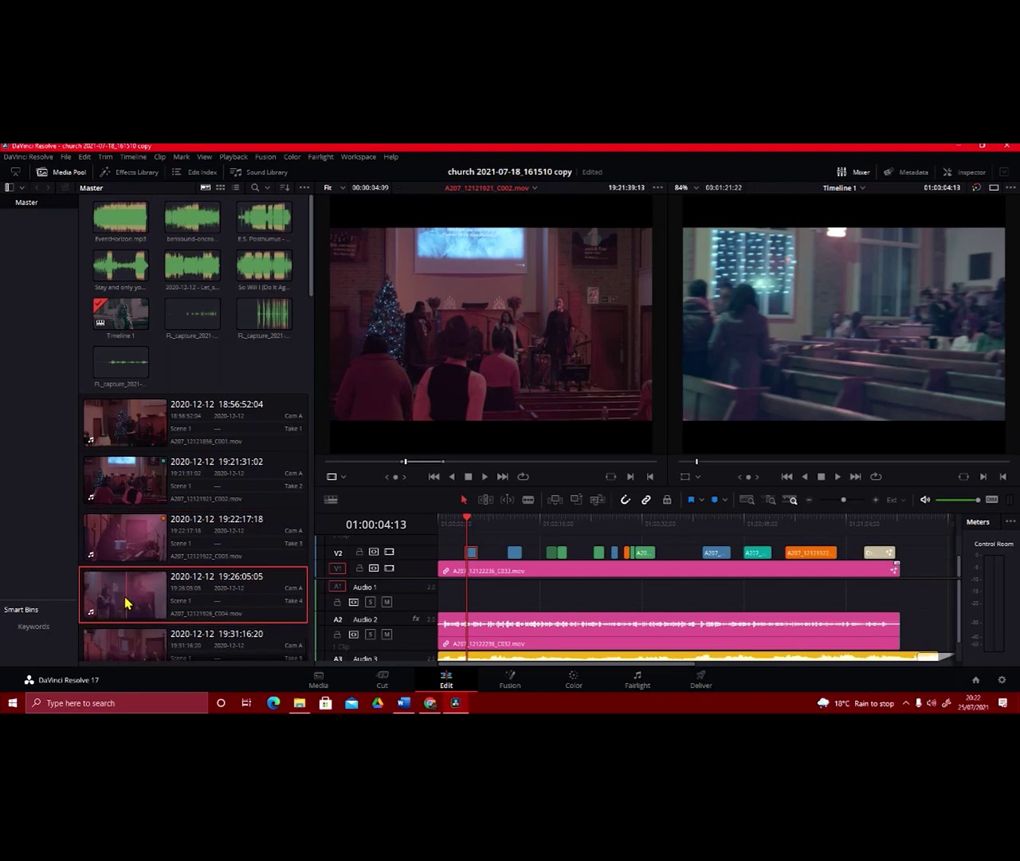
pyautogui.click(132, 638)
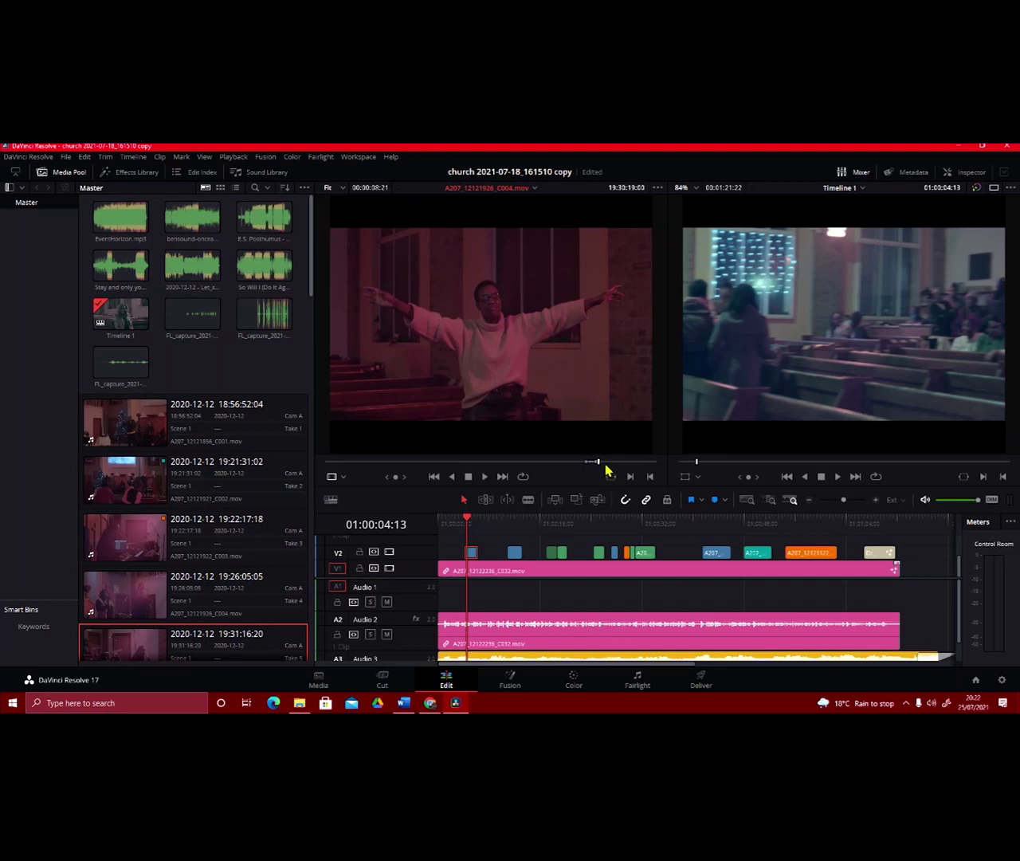
pyautogui.moveTo(602, 468); pyautogui.dragTo(330, 466)
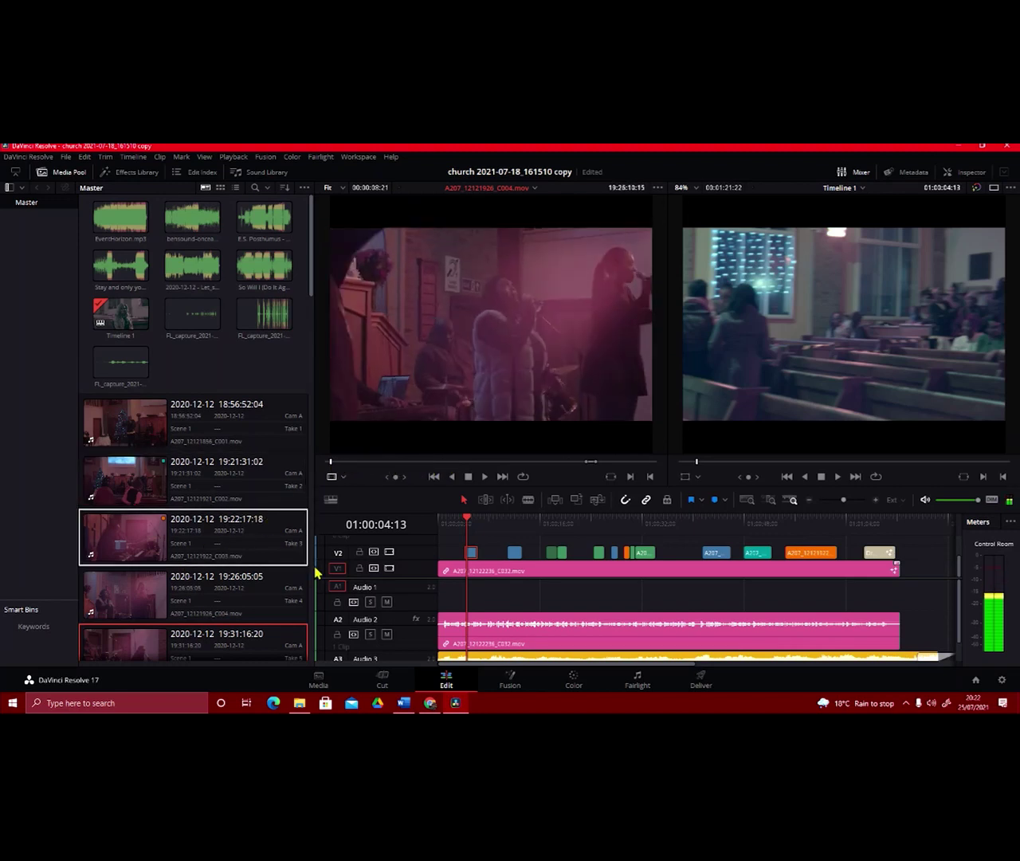
# Preview the ungraded A207_12121931_C005.mov subclip and A207_12121940_C006.mov by scrubbing through both in the source viewer
pyautogui.moveTo(312, 289); pyautogui.dragTo(312, 388)
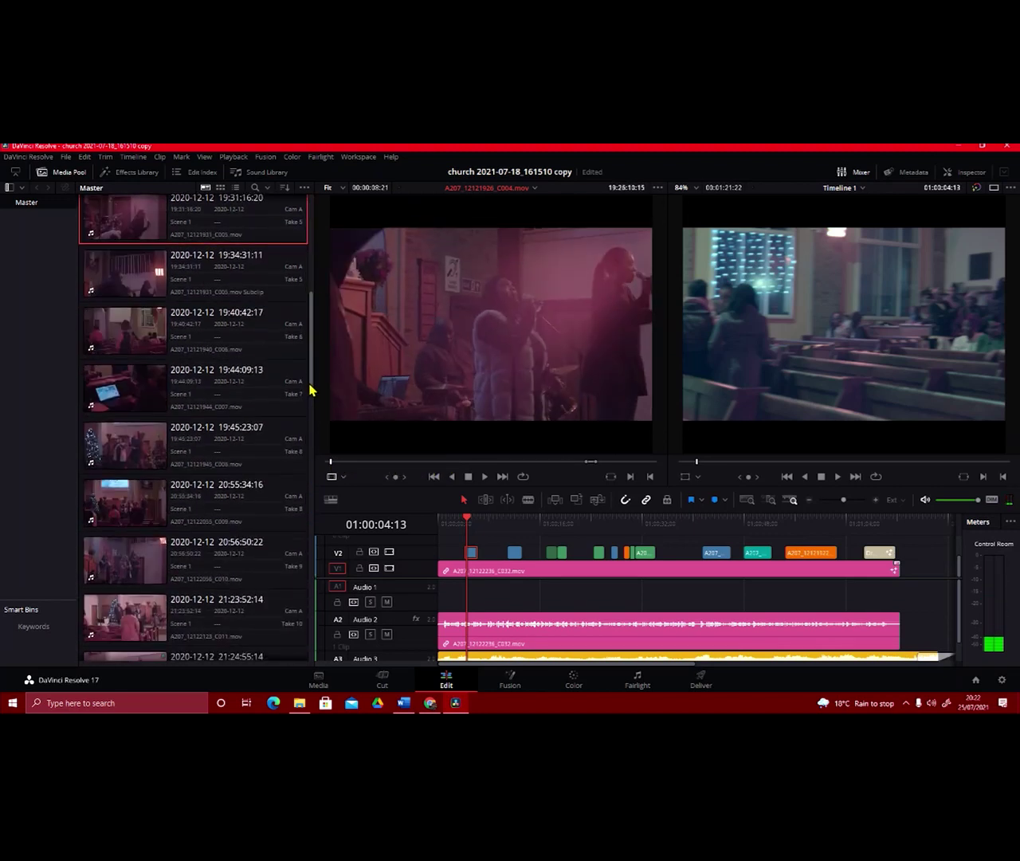
pyautogui.doubleClick(120, 275)
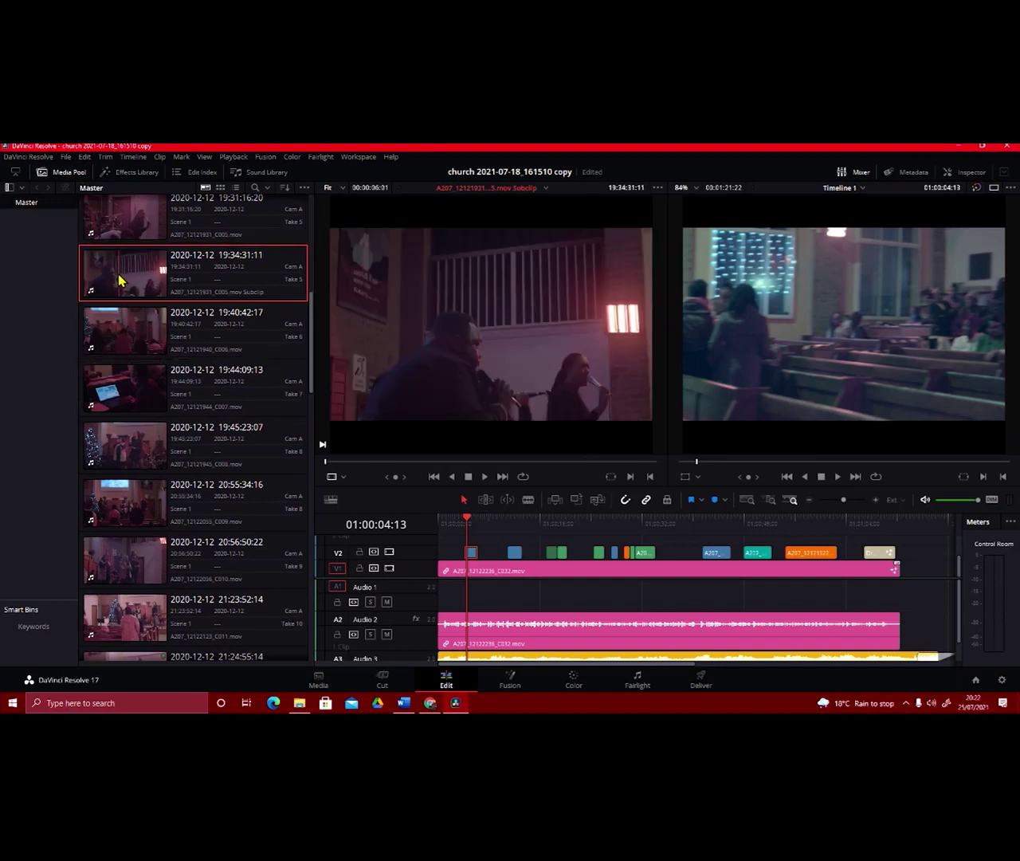
pyautogui.moveTo(326, 466); pyautogui.dragTo(635, 469)
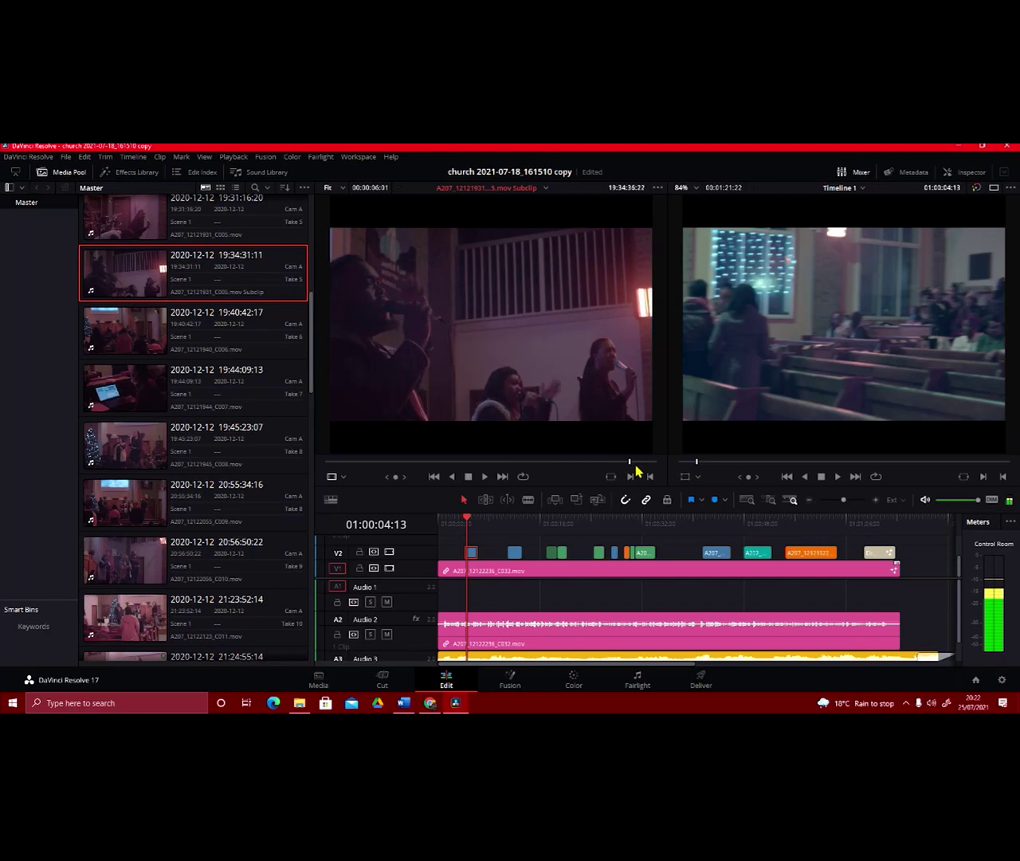
pyautogui.click(135, 330)
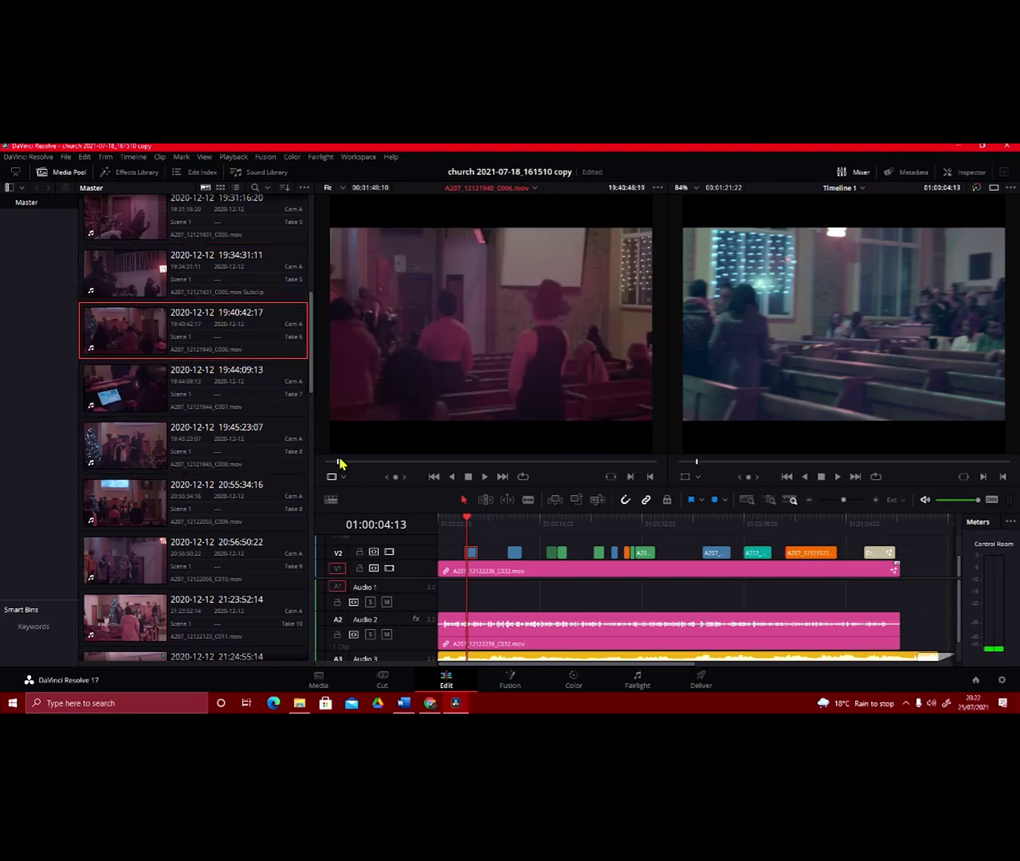
pyautogui.moveTo(338, 462); pyautogui.dragTo(502, 474)
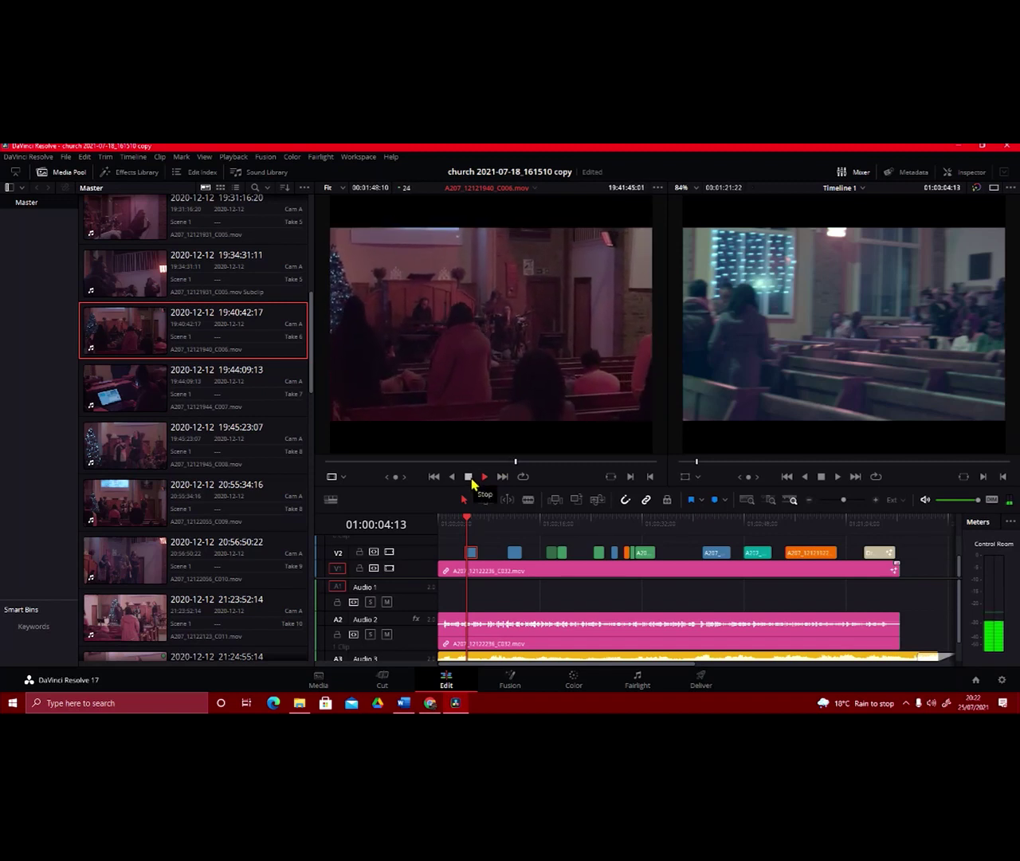
pyautogui.click(469, 477)
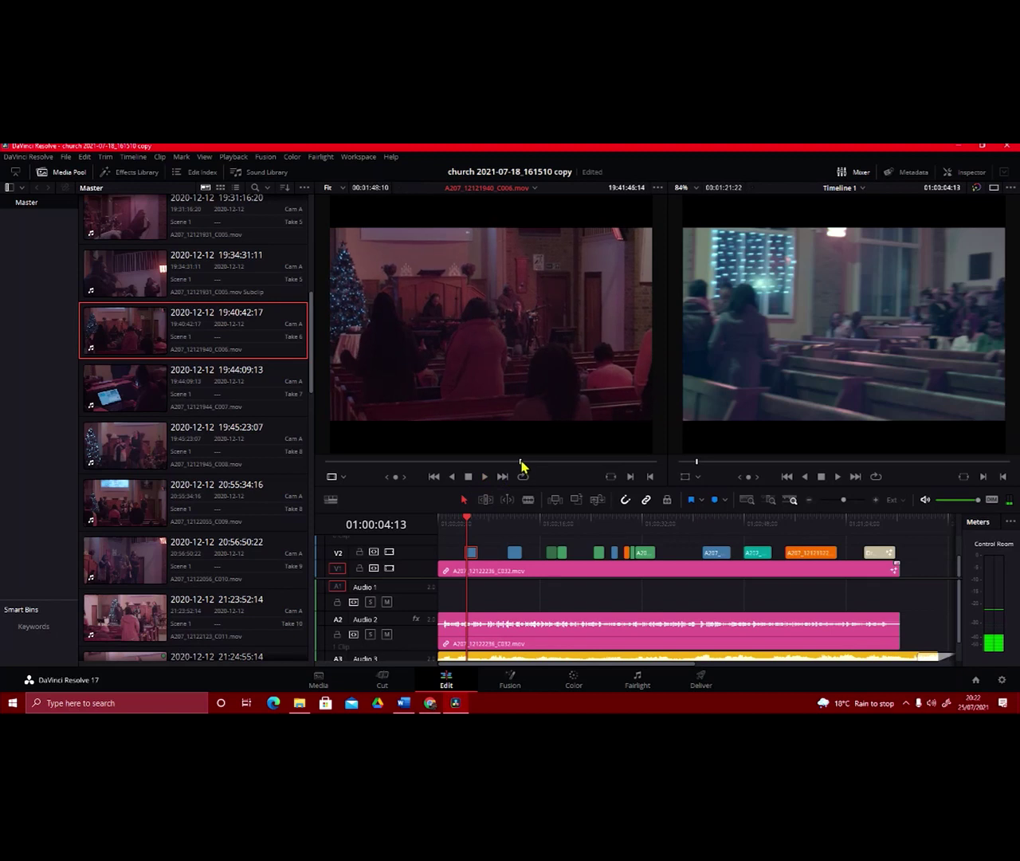
pyautogui.moveTo(522, 463); pyautogui.dragTo(608, 473)
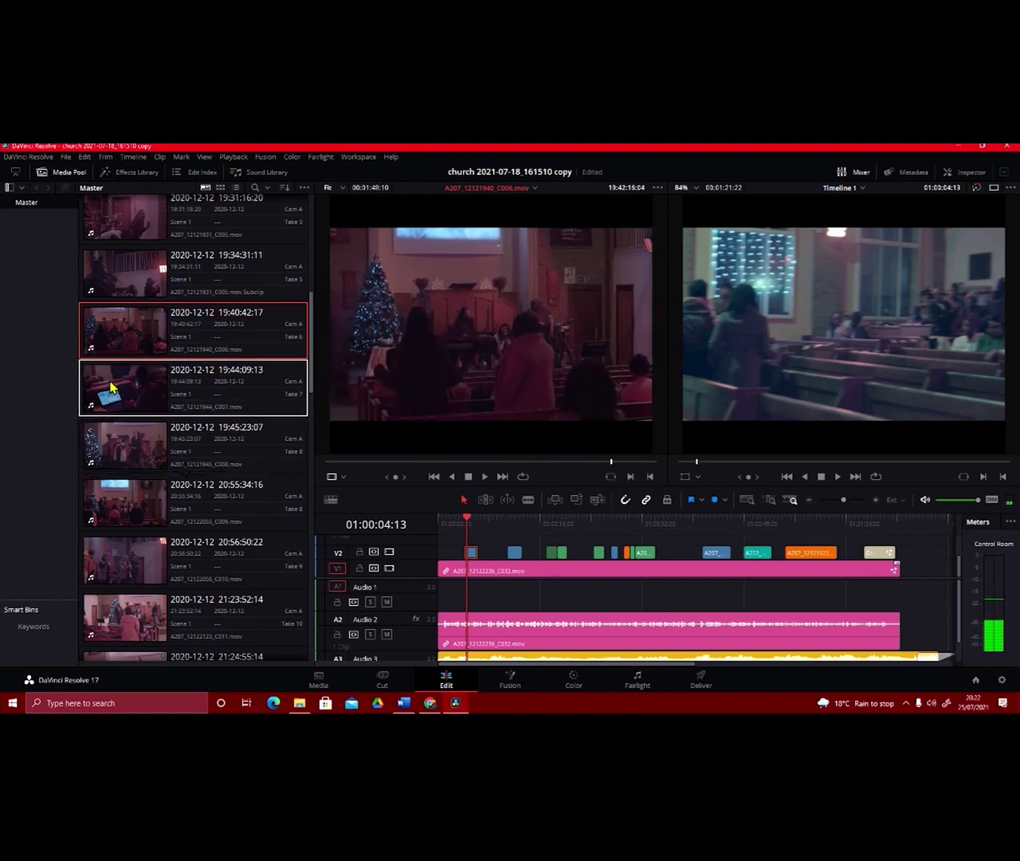
# Scrub through the ungraded source clip A207_12121945_C008.mov and stop at 20:35:33:03
pyautogui.click(120, 446)
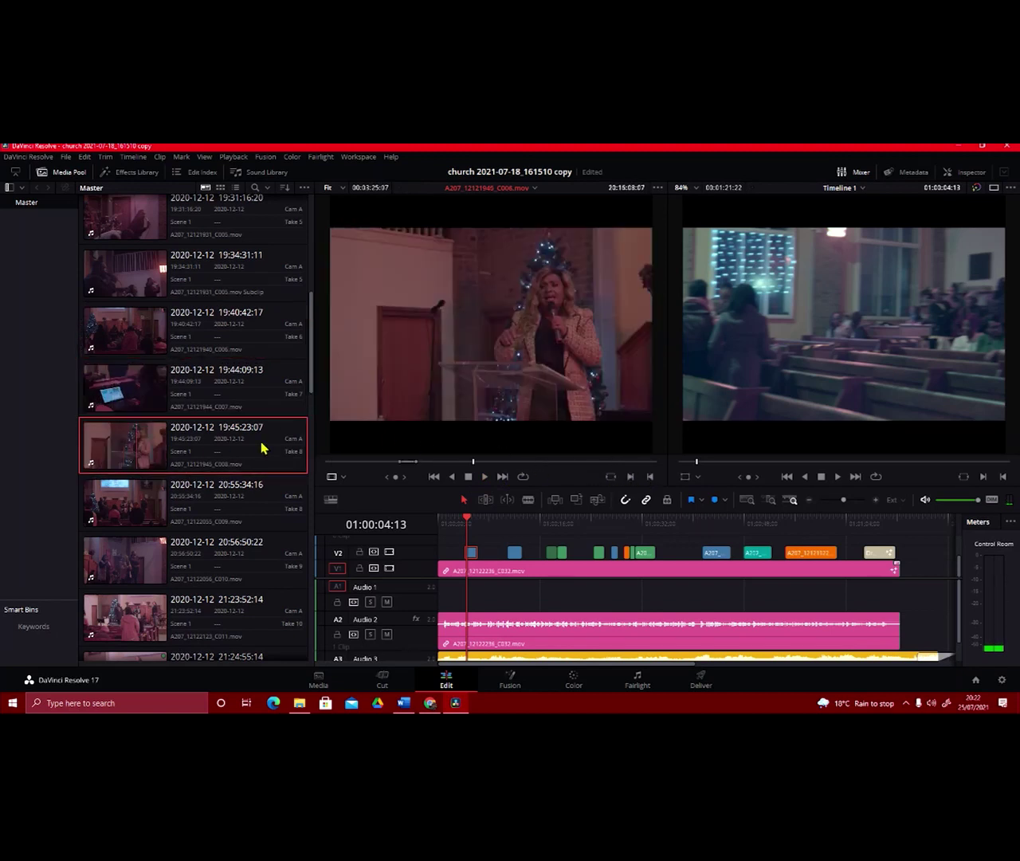
pyautogui.moveTo(476, 467); pyautogui.dragTo(615, 475)
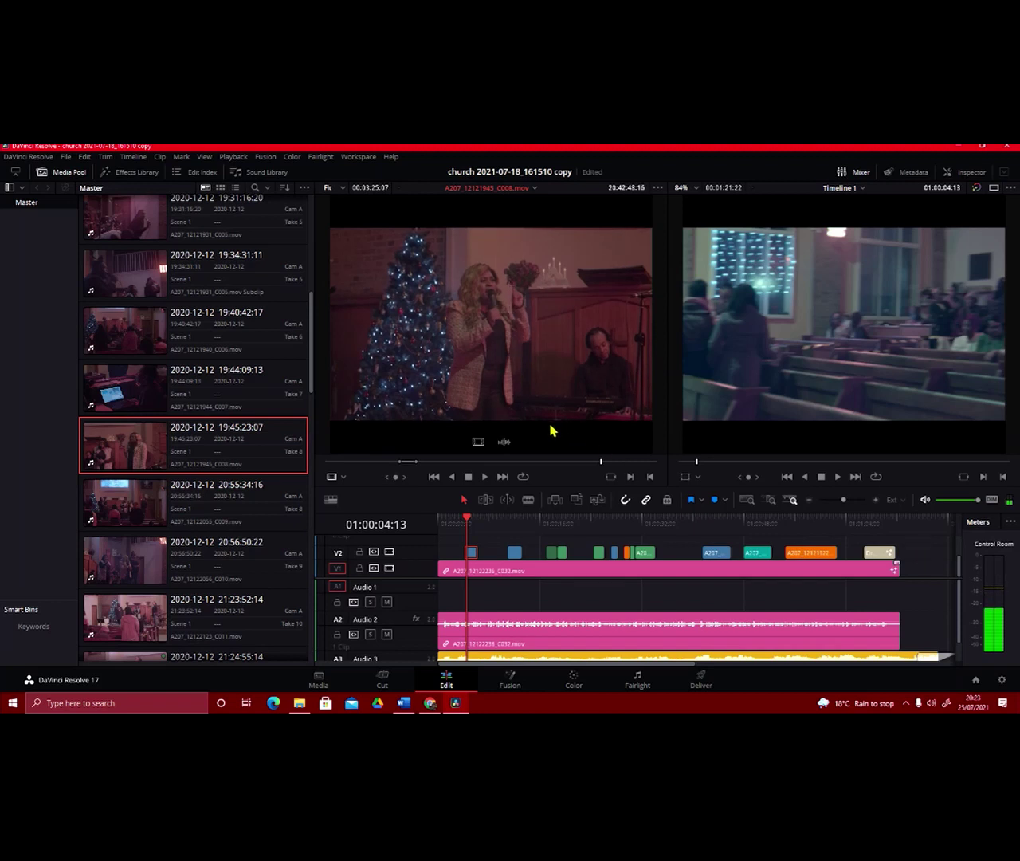
pyautogui.moveTo(600, 472); pyautogui.dragTo(635, 476)
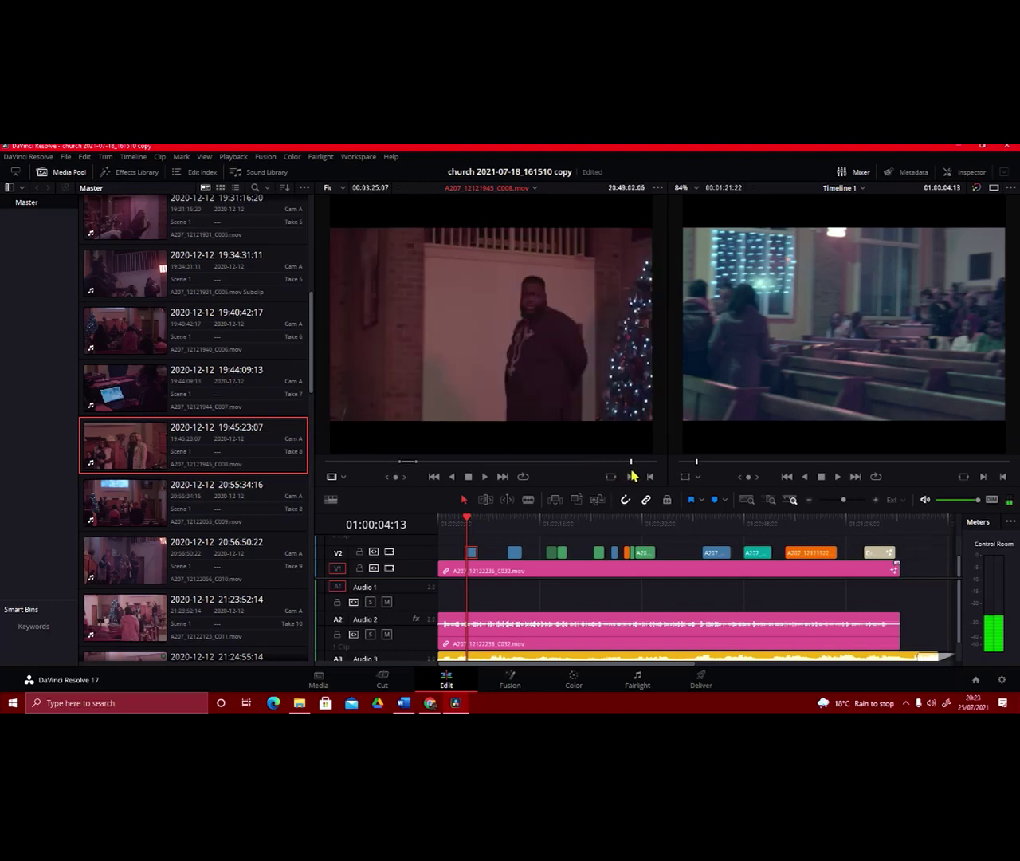
pyautogui.click(571, 462)
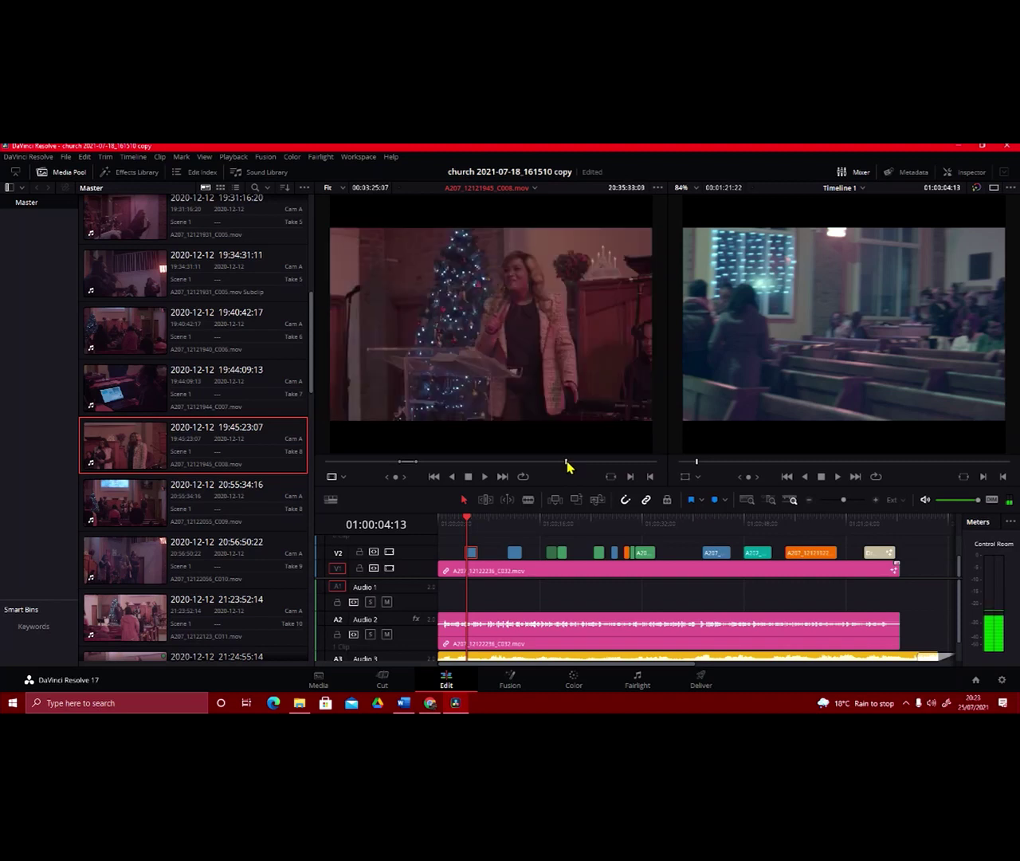
# Mark the range from 20:35:43:12 to 20:35:49:01 in the source clip A207_12121945_C008.mov with in and out points
pyautogui.moveTo(566, 461); pyautogui.dragTo(567, 462)
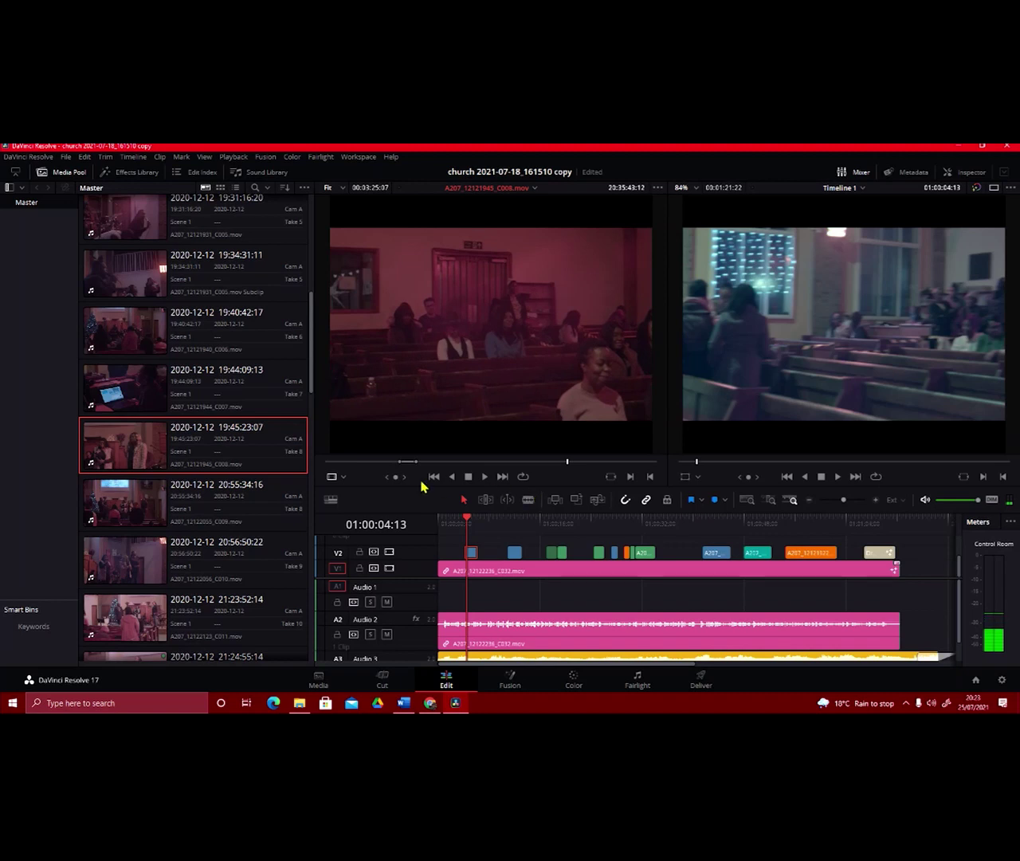
pyautogui.press('i')
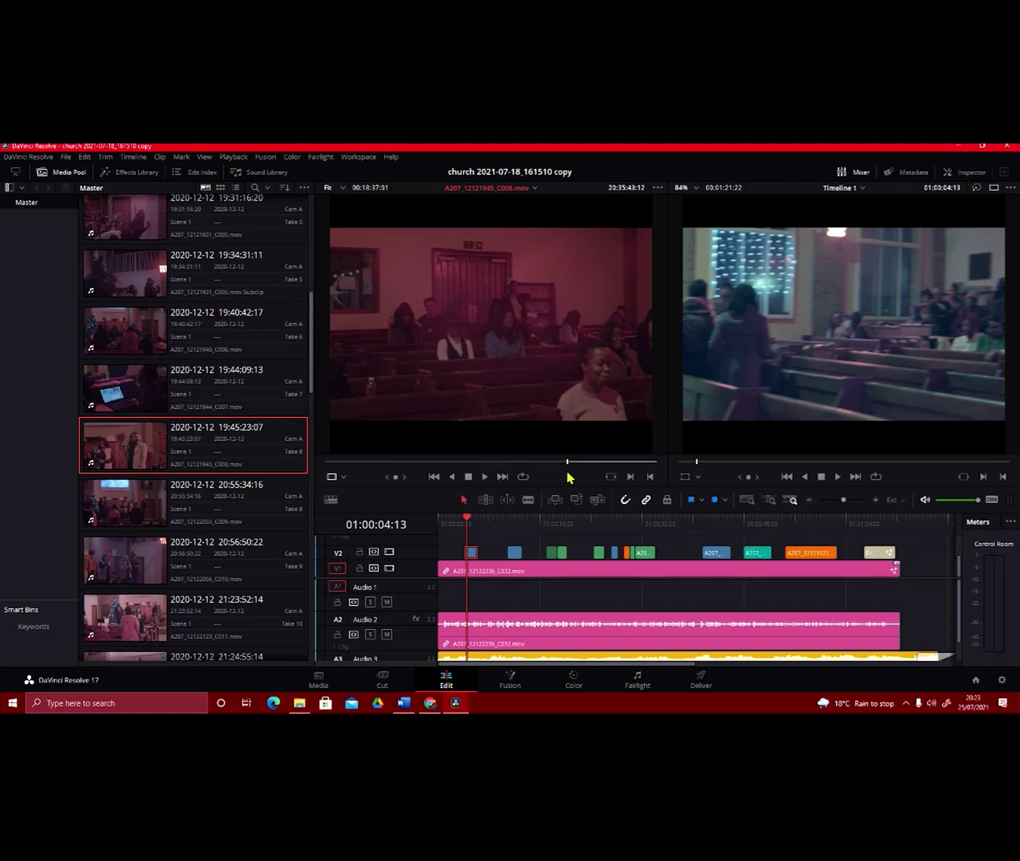
pyautogui.press('space')
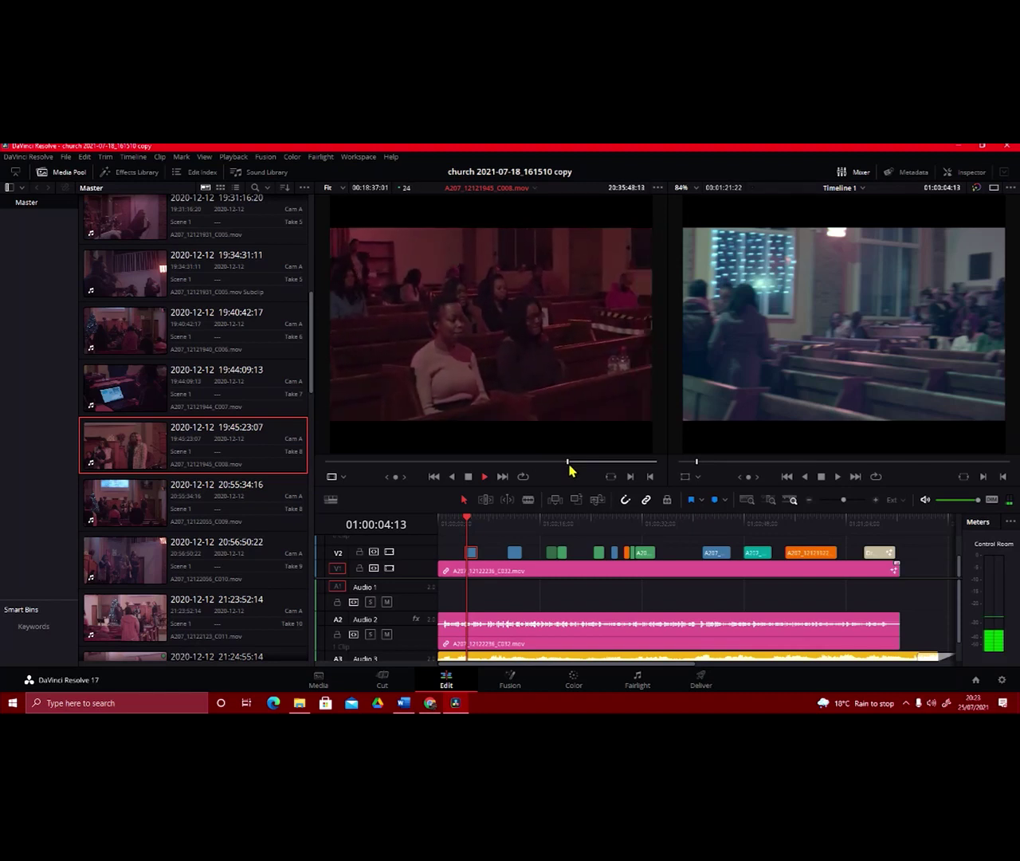
pyautogui.press('space')
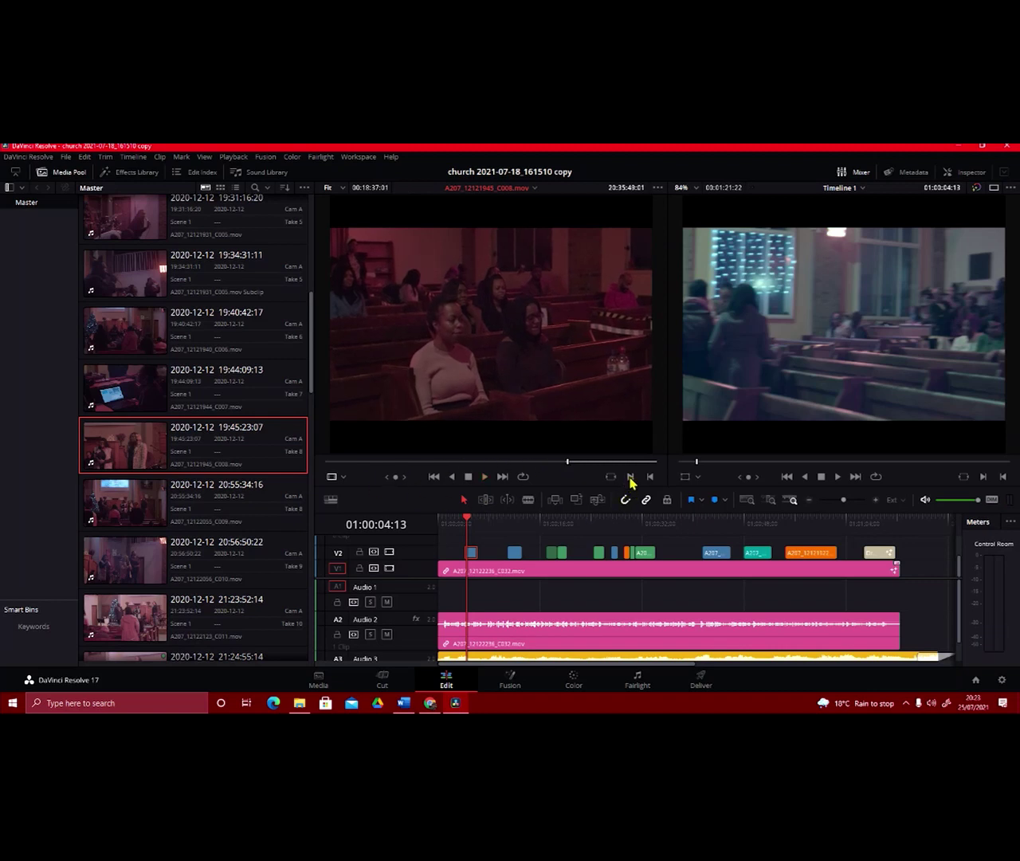
pyautogui.click(630, 478)
# Overwrite the first V2 clip at 01:00:04:13 with the marked source range and save the project
pyautogui.moveTo(478, 444); pyautogui.dragTo(478, 555)
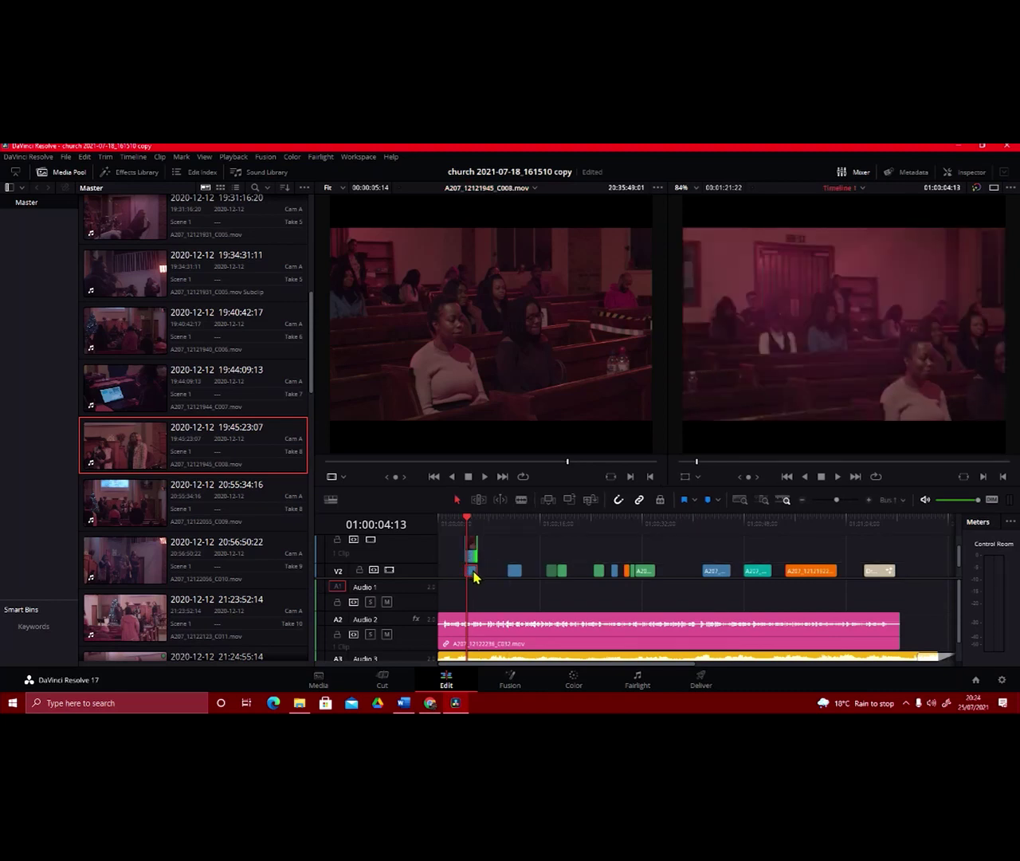
pyautogui.hotkey('ctrl', 's')
pyautogui.moveTo(471, 551); pyautogui.dragTo(471, 577)
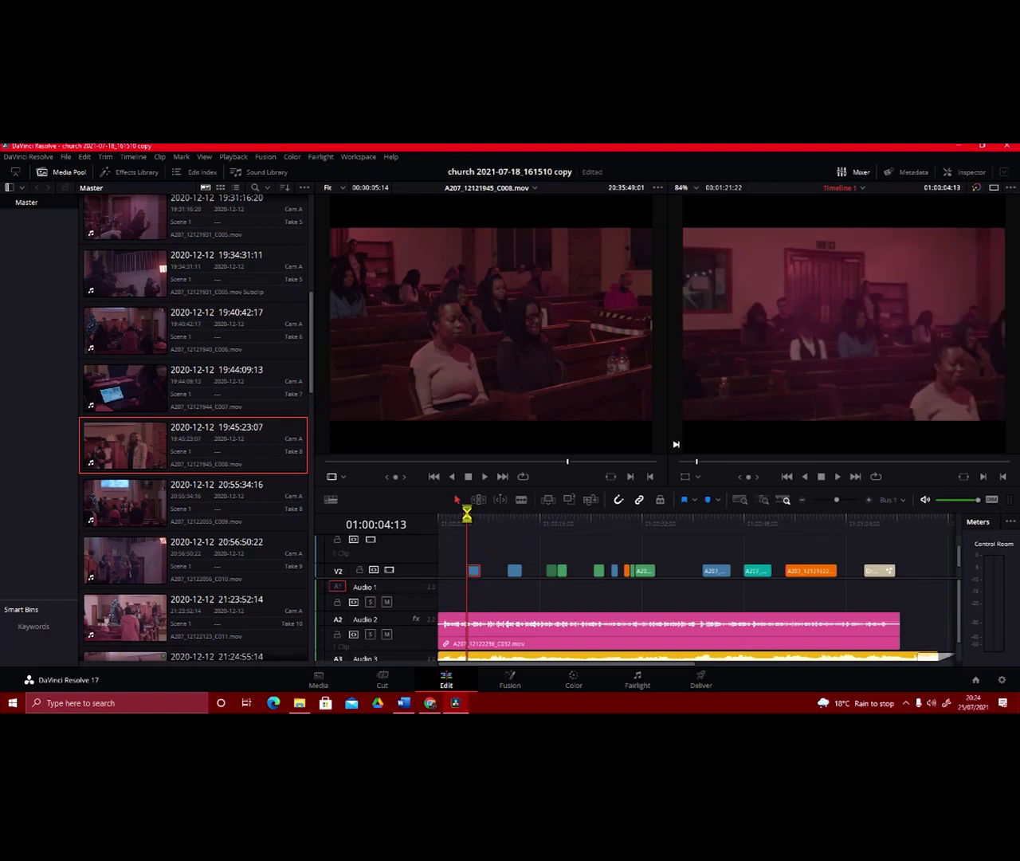
# On the Color page, white-balance the new V2 clip from the image and shift its shadows to about -0.15, 0.03, 0.11, then return to the Edit page
pyautogui.moveTo(467, 523)
pyautogui.mouseDown()
pyautogui.moveTo(480, 523)
pyautogui.moveTo(467, 529)
pyautogui.mouseUp()
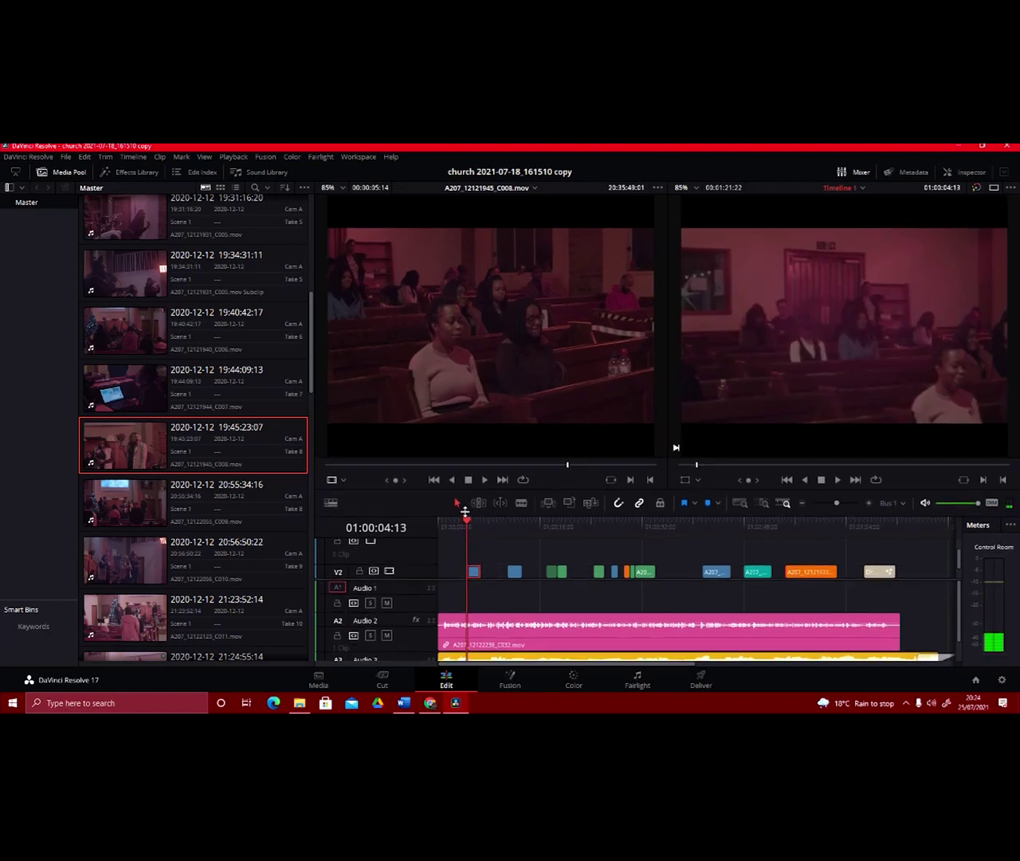
pyautogui.doubleClick(475, 570)
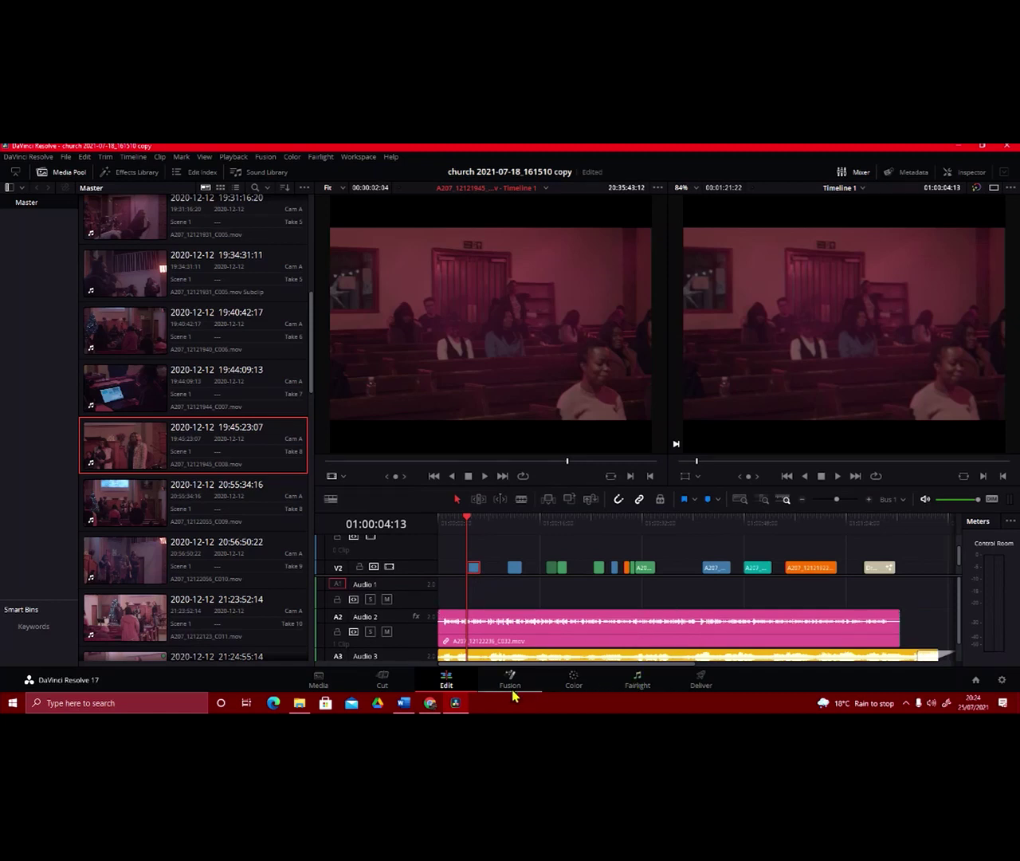
pyautogui.click(580, 683)
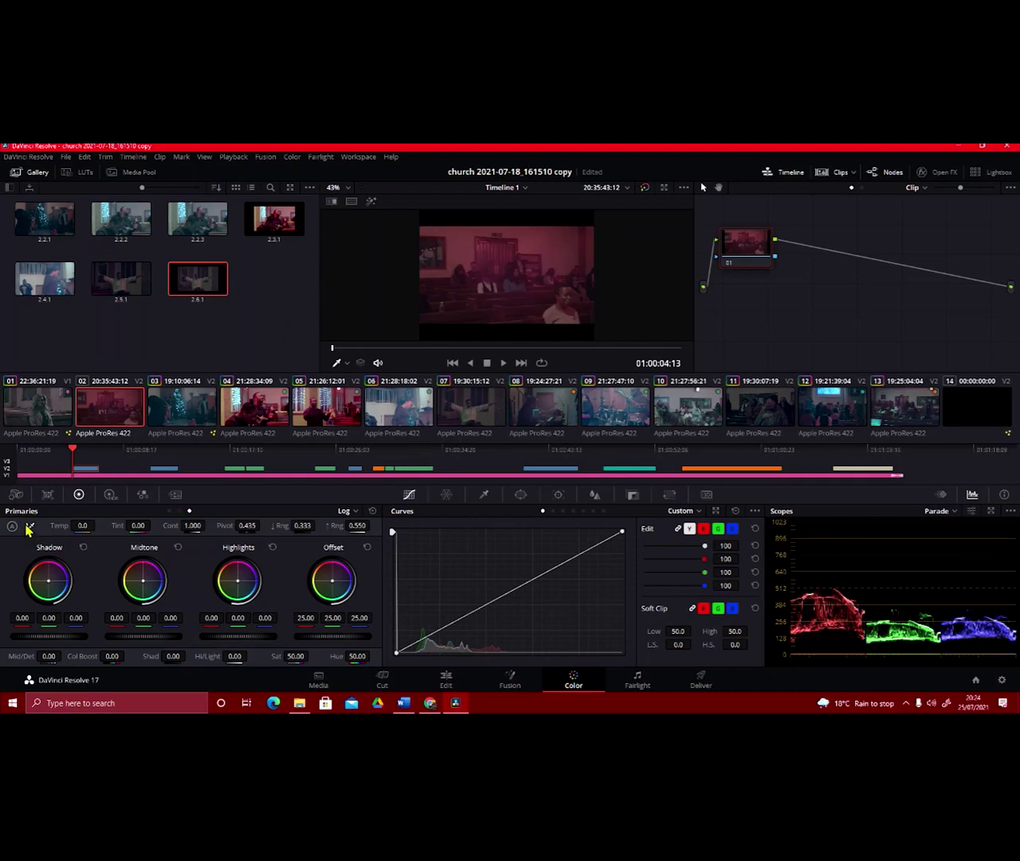
pyautogui.click(483, 282)
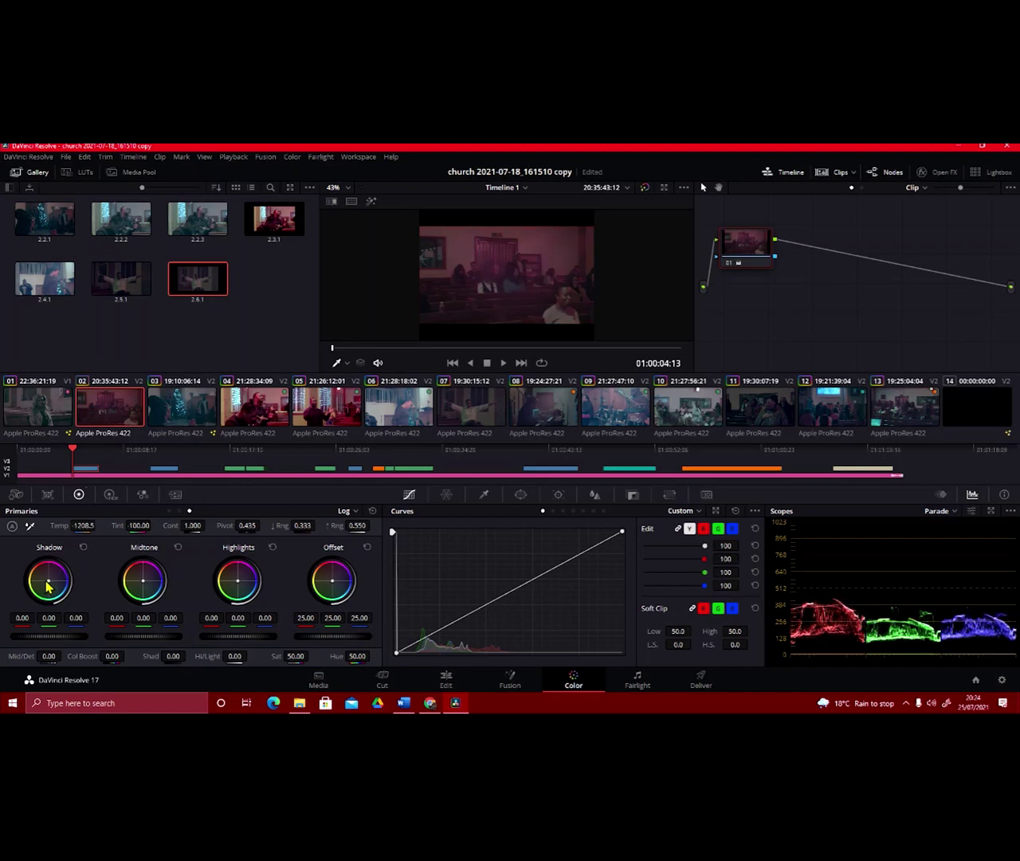
pyautogui.moveTo(48, 581); pyautogui.dragTo(70, 609)
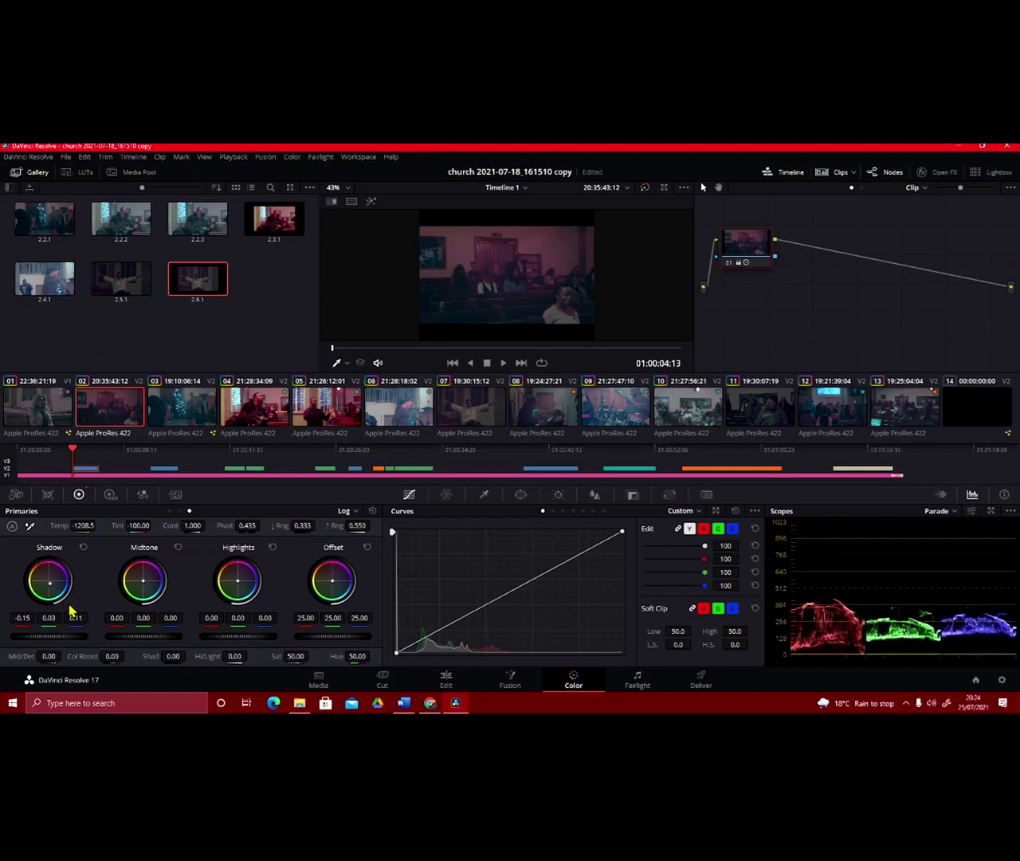
pyautogui.moveTo(142, 586); pyautogui.dragTo(142, 580)
pyautogui.click(449, 677)
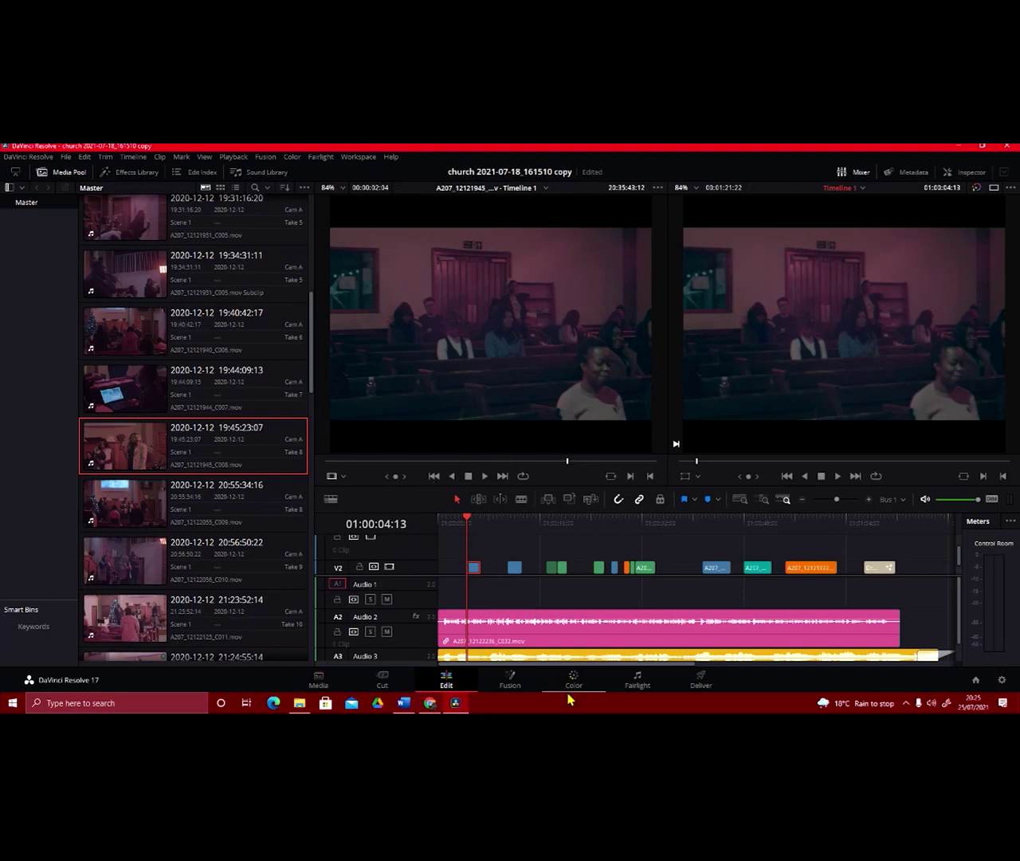
# Set the custom render's file name to Lets Ascend on the Deliver page
pyautogui.click(701, 681)
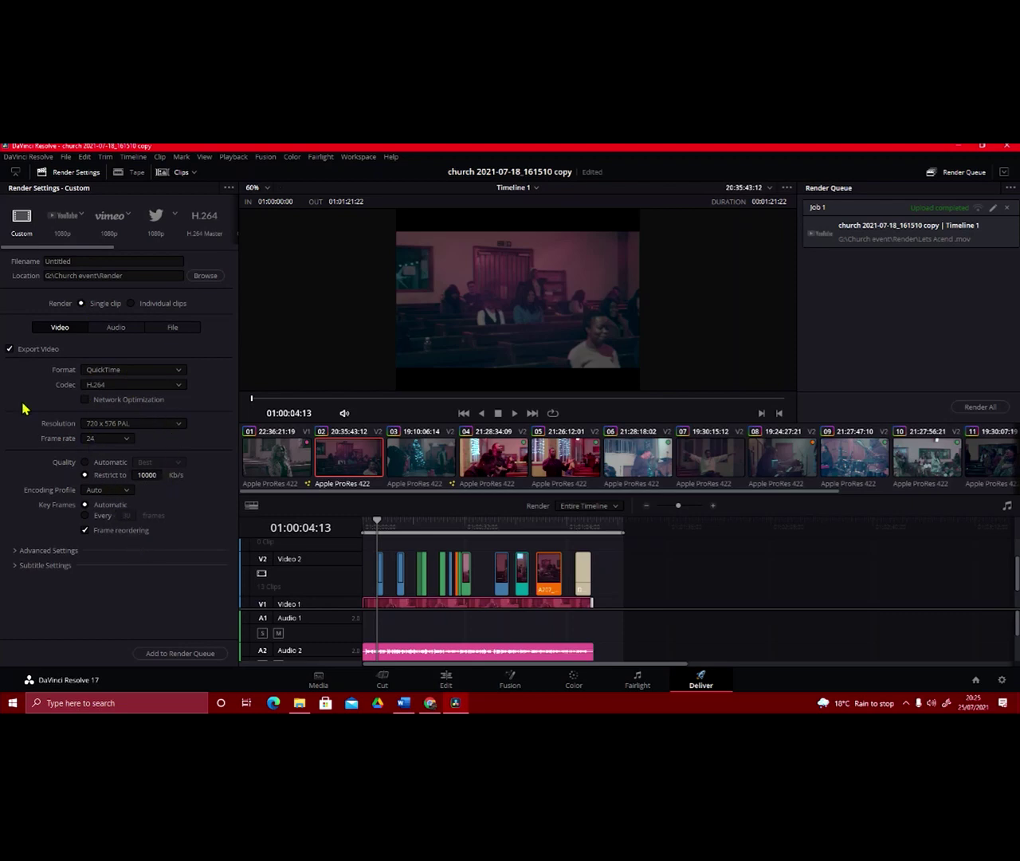
pyautogui.click(83, 261)
pyautogui.doubleClick(81, 259)
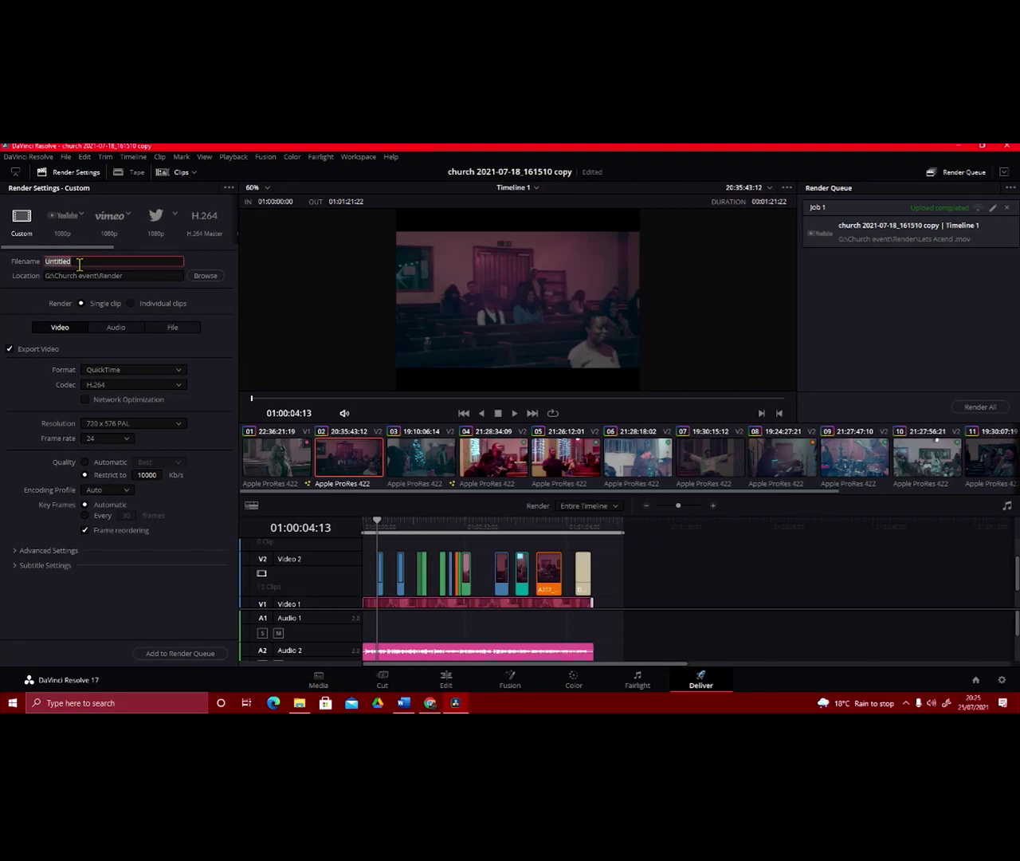
pyautogui.write('Lets')
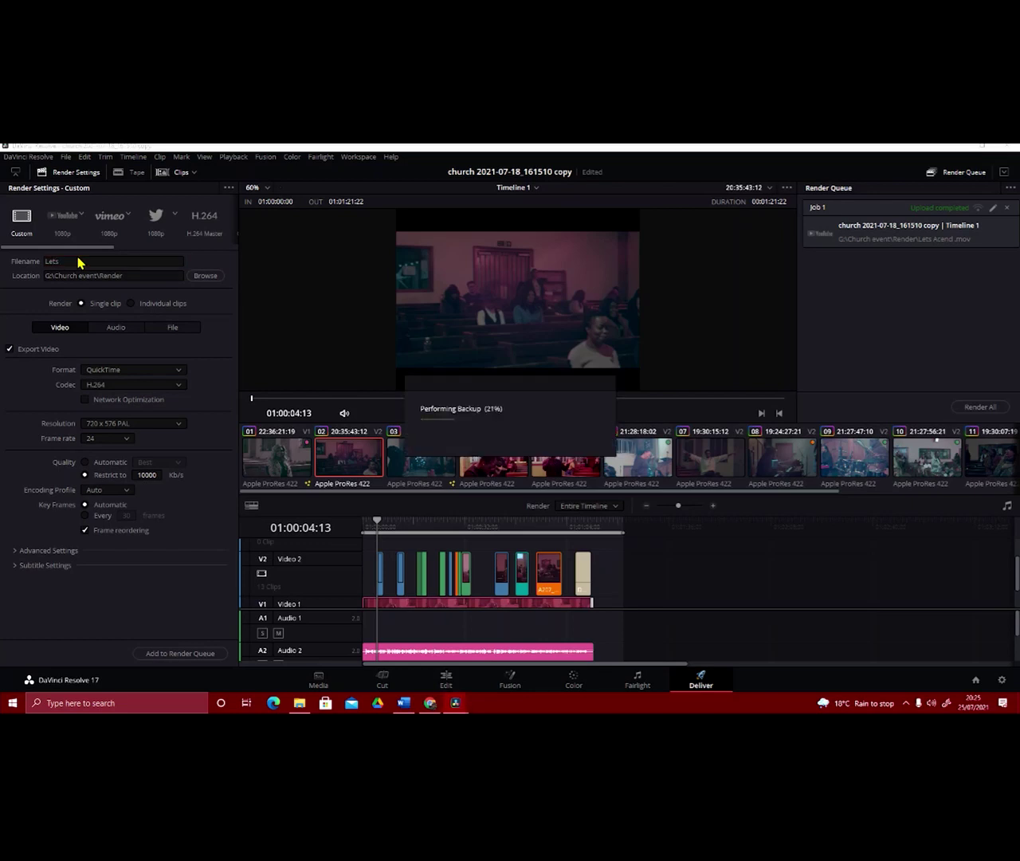
pyautogui.write(' Ascend')
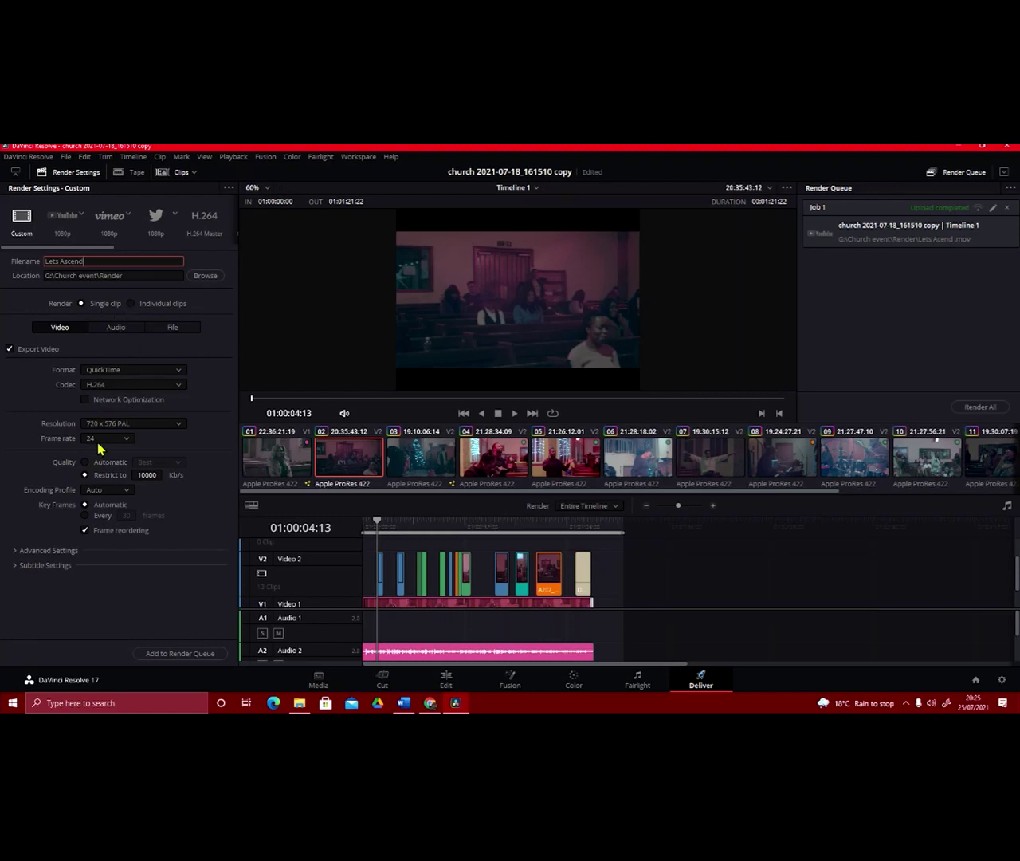
# Set the render resolution to 1920 x 1080 HD and add the job to the render queue despite the smaller timeline resolution
pyautogui.click(180, 425)
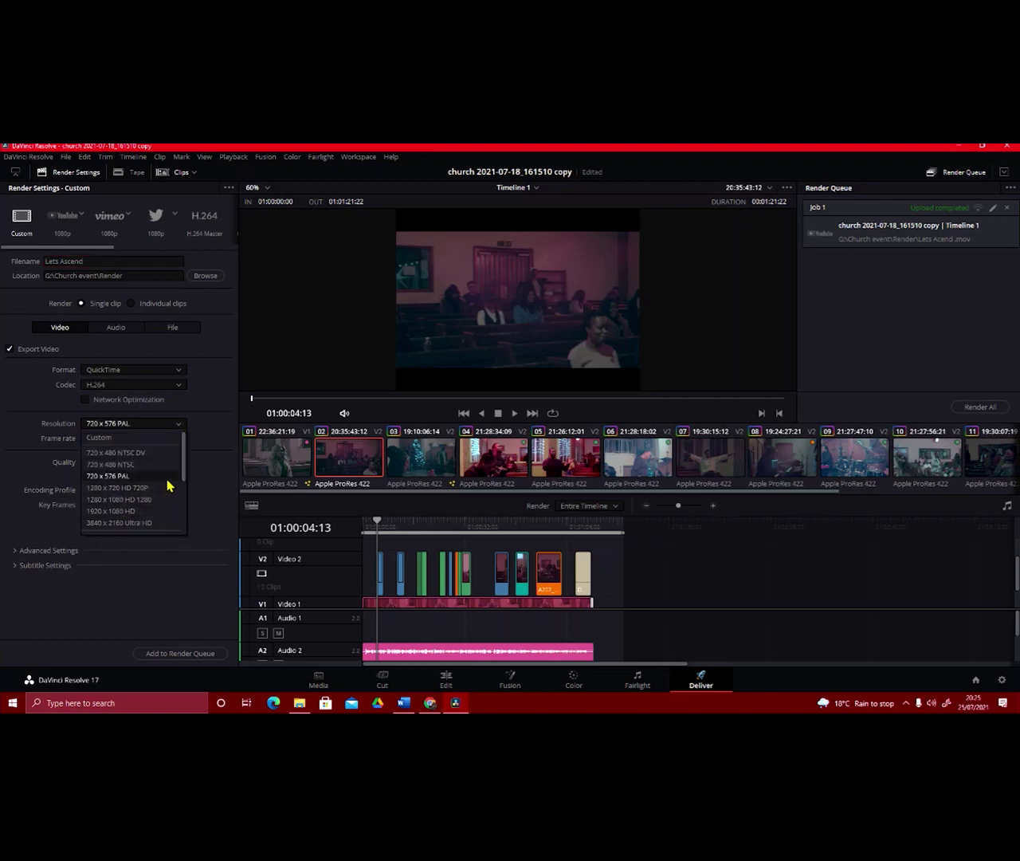
pyautogui.scroll(-2, 182, 474)
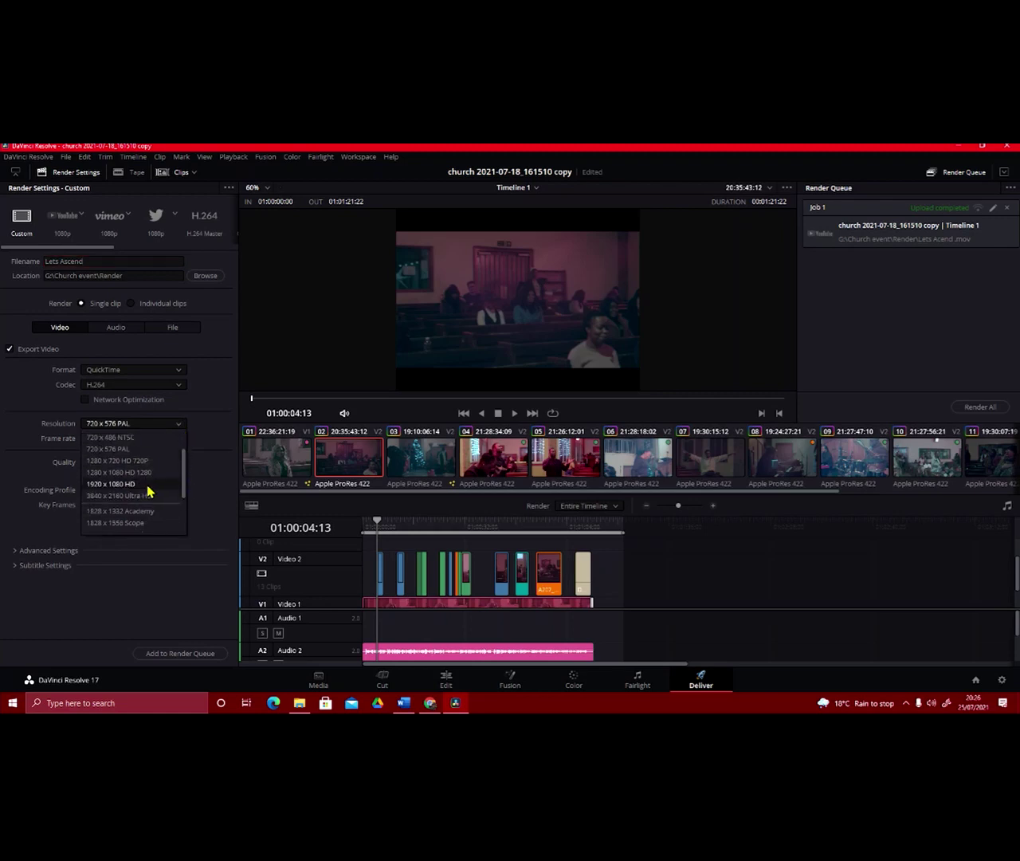
pyautogui.click(120, 484)
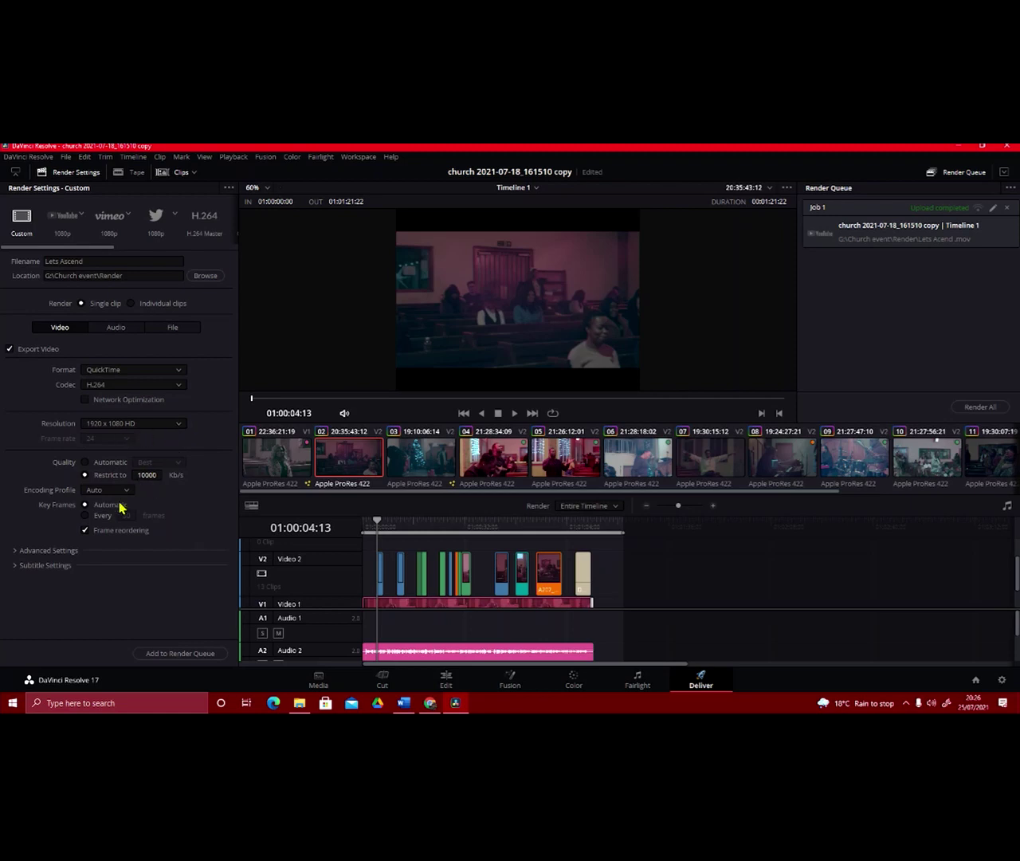
pyautogui.click(176, 654)
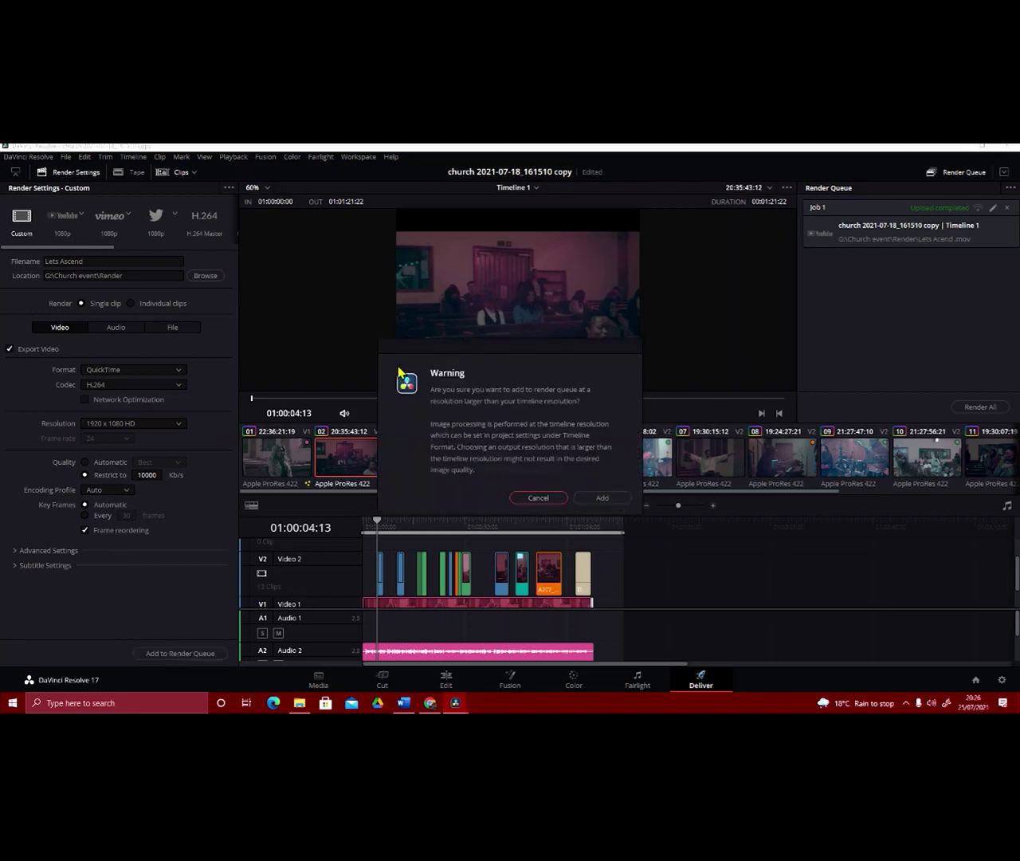
pyautogui.click(606, 499)
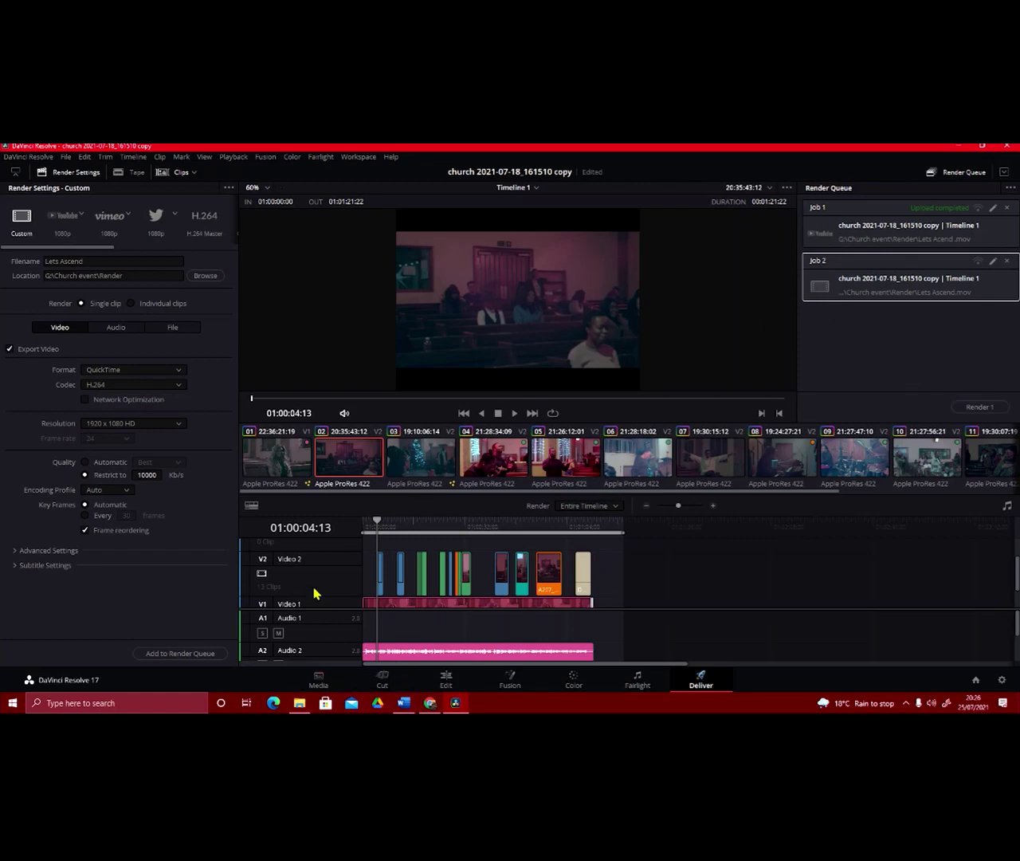
# In File Explorer, open Church event\Render on the G: drive, watch the rendered Lets Acend video in VLC and return to DaVinci Resolve
pyautogui.click(300, 704)
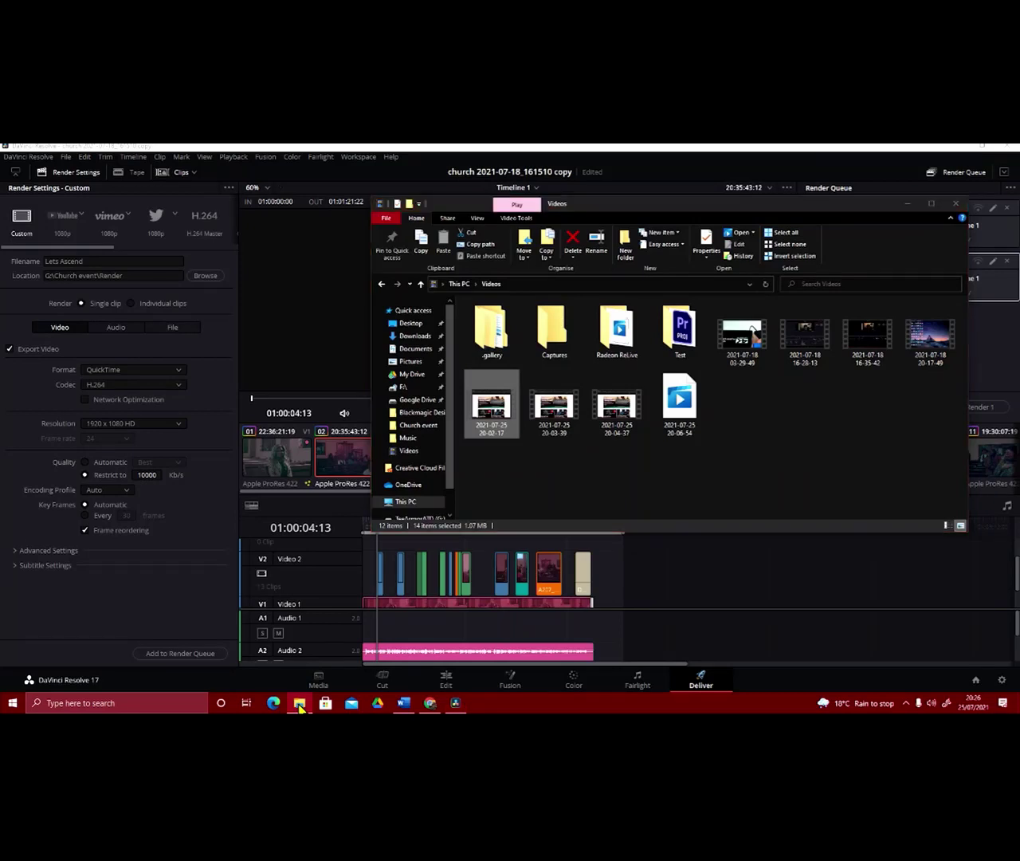
pyautogui.click(299, 703)
pyautogui.click(300, 704)
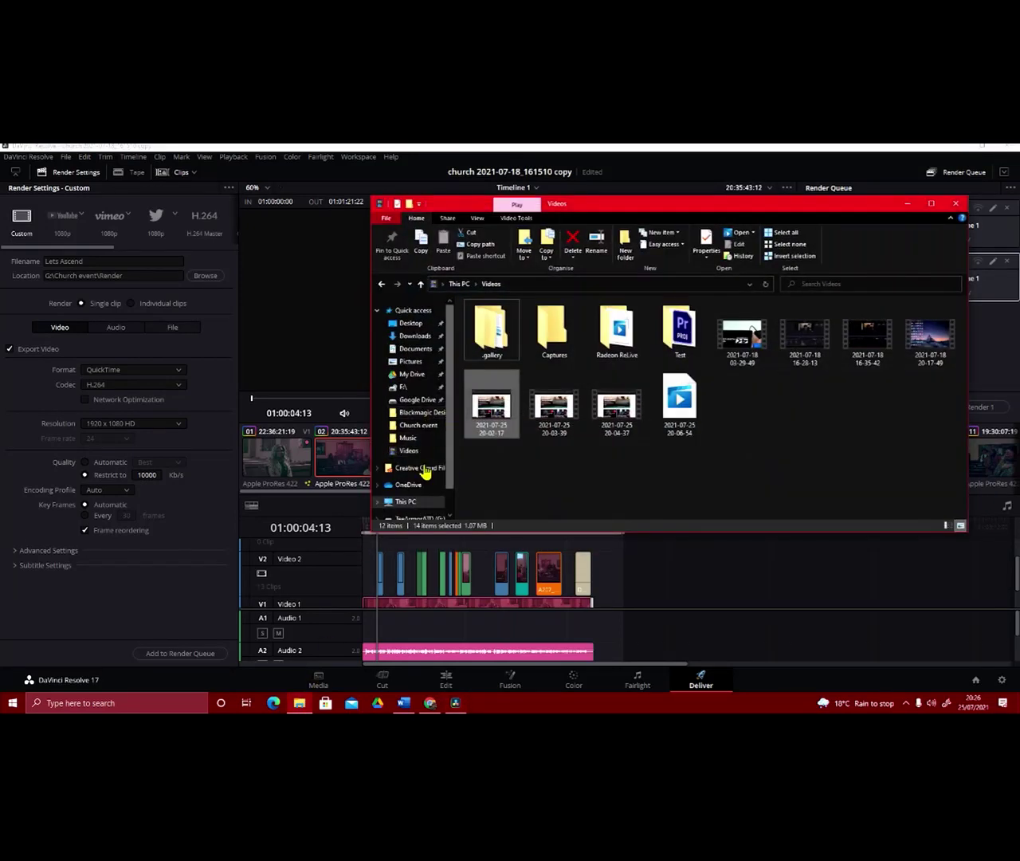
pyautogui.scroll(-2, 449, 399)
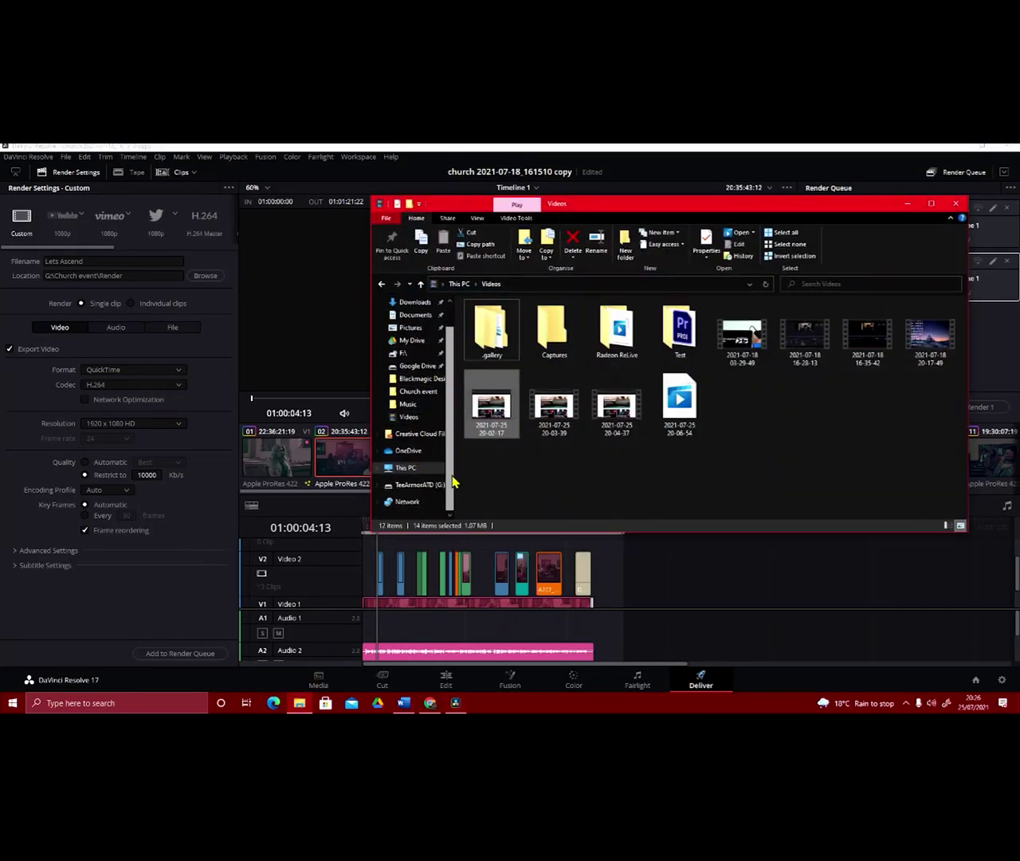
pyautogui.click(430, 484)
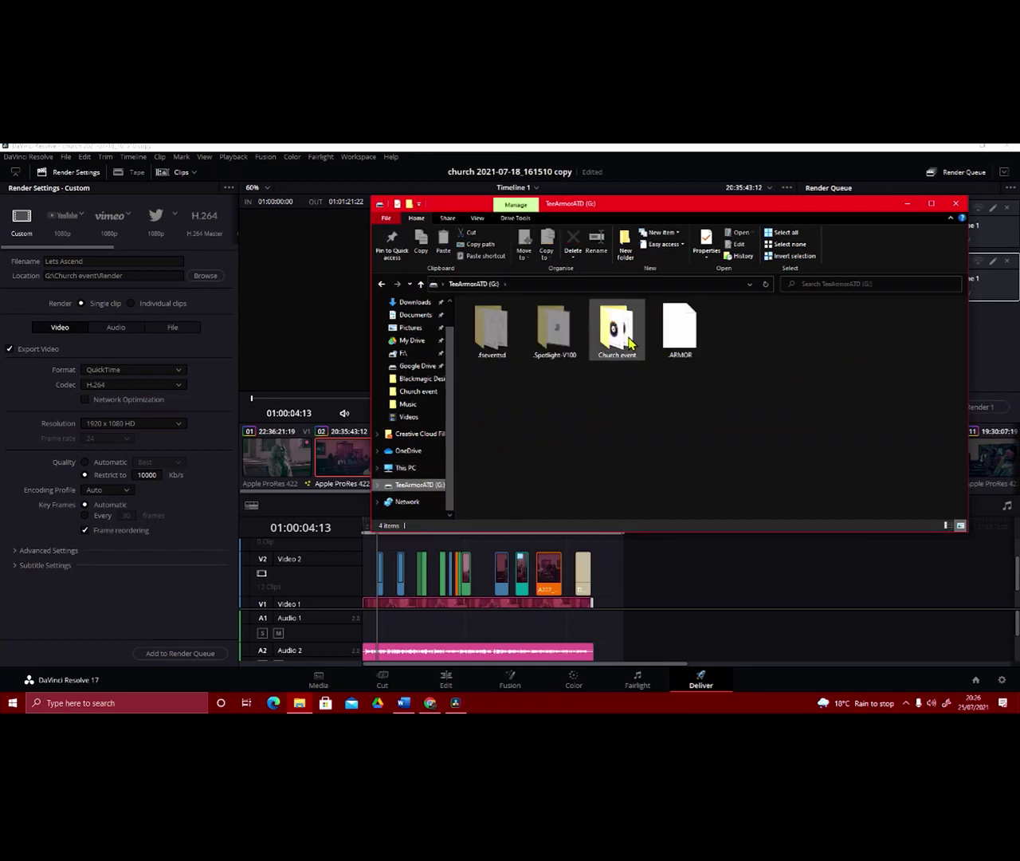
pyautogui.doubleClick(622, 331)
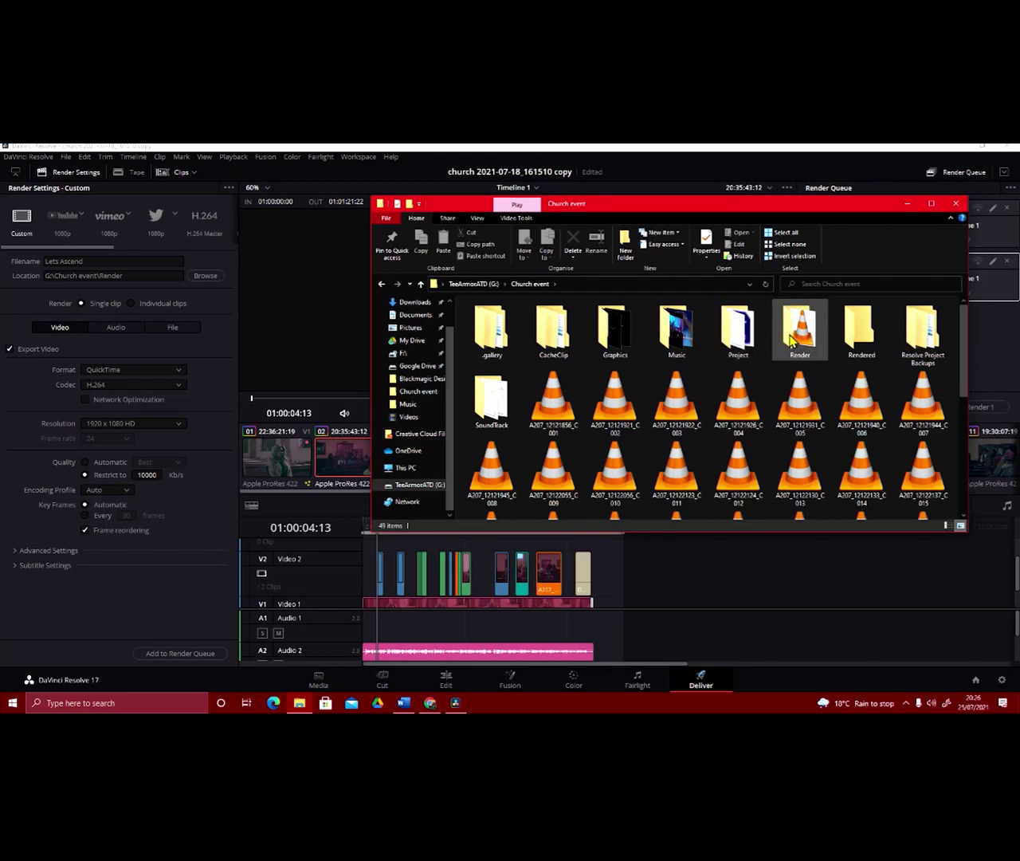
pyautogui.doubleClick(793, 341)
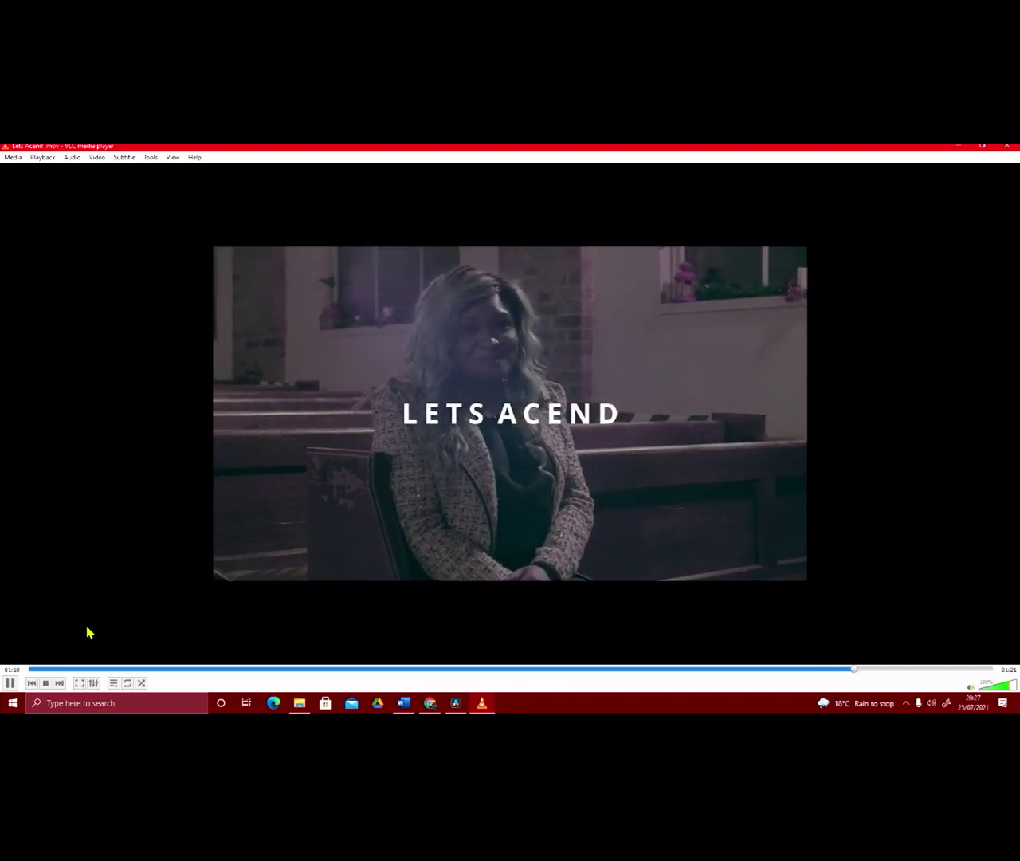
pyautogui.click(45, 684)
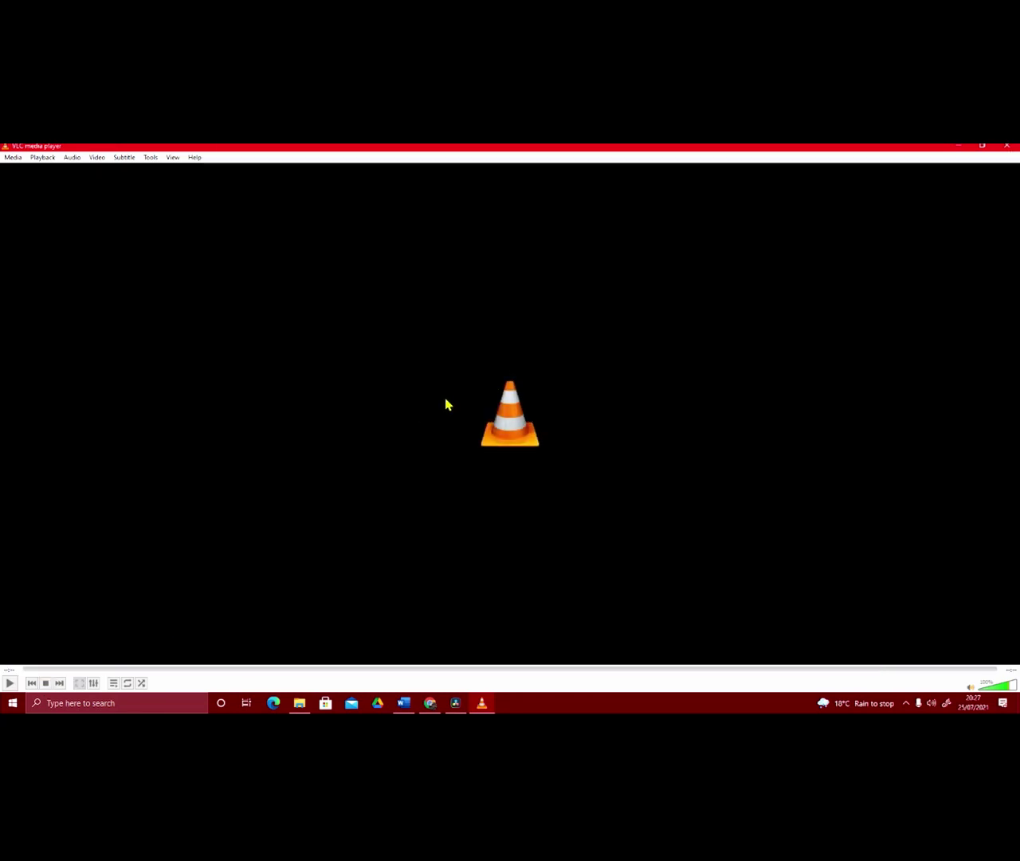
pyautogui.click(1006, 146)
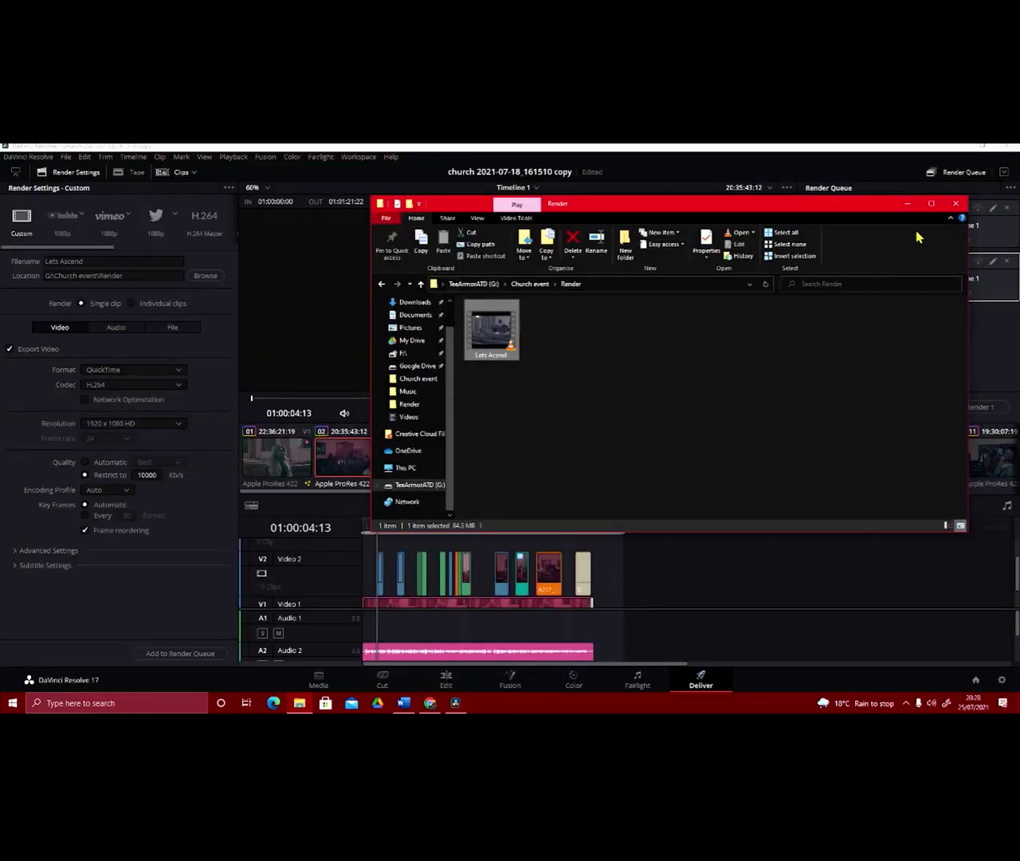
pyautogui.click(908, 204)
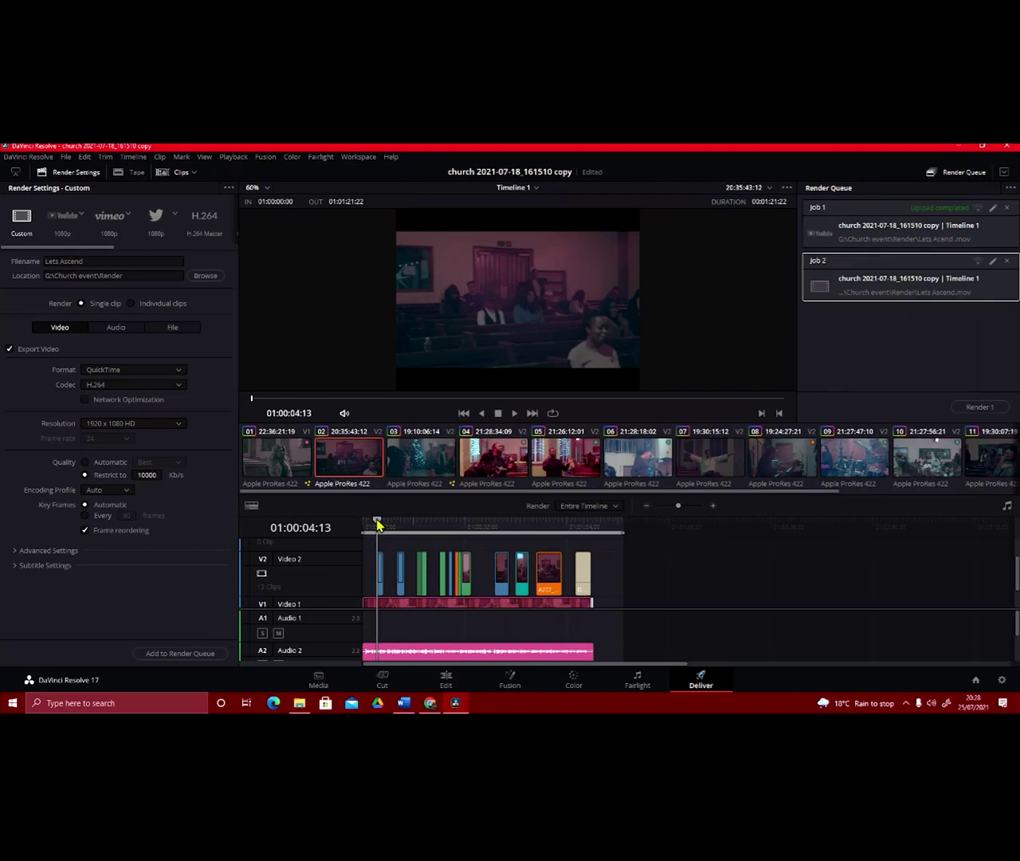
# Place the Edit page playhead on the closing title at 01:01:09:09 and show the Effects Library's Fusion Titles with the Media Pool hidden
pyautogui.moveTo(378, 523); pyautogui.dragTo(575, 530)
pyautogui.click(446, 678)
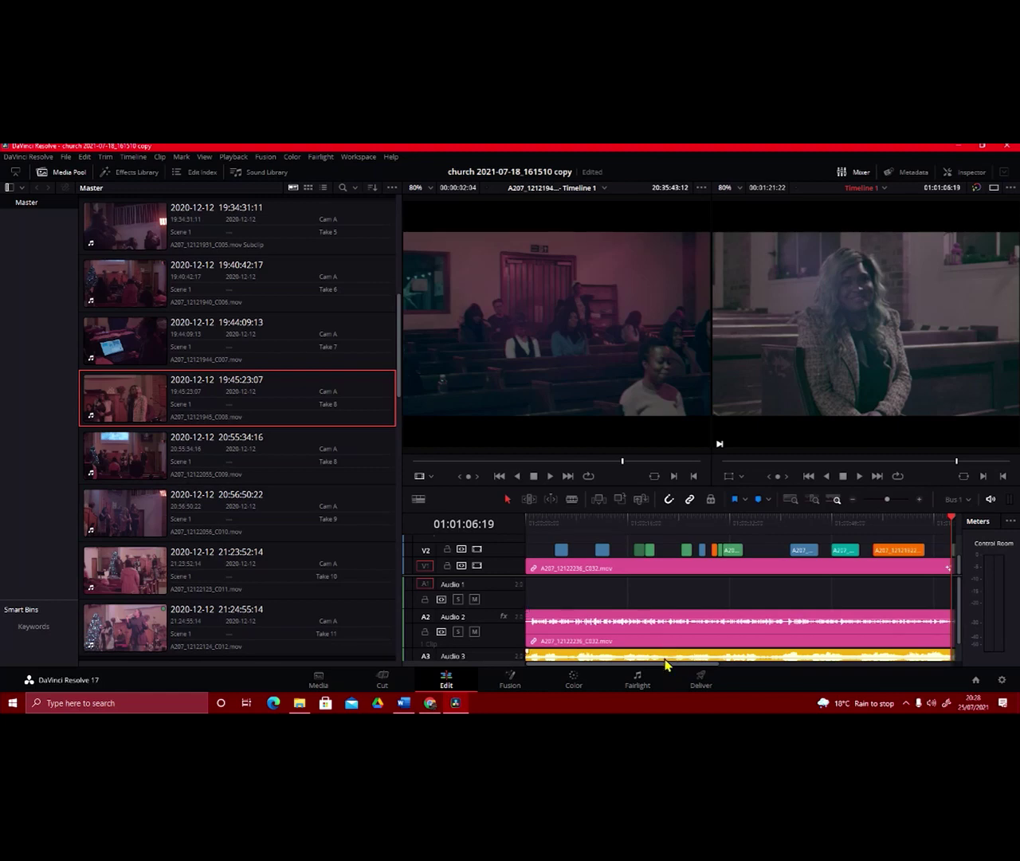
pyautogui.moveTo(668, 666); pyautogui.dragTo(793, 656)
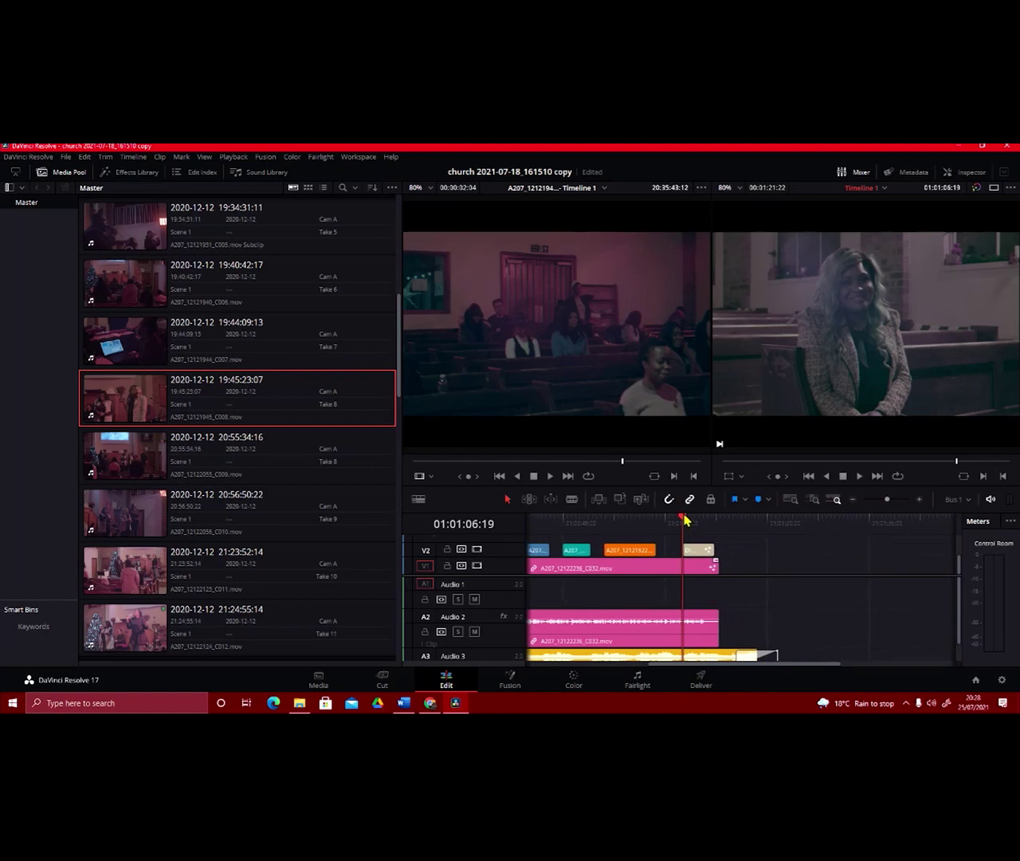
pyautogui.moveTo(686, 520)
pyautogui.mouseDown()
pyautogui.moveTo(717, 523)
pyautogui.moveTo(687, 529)
pyautogui.moveTo(699, 531)
pyautogui.mouseUp()
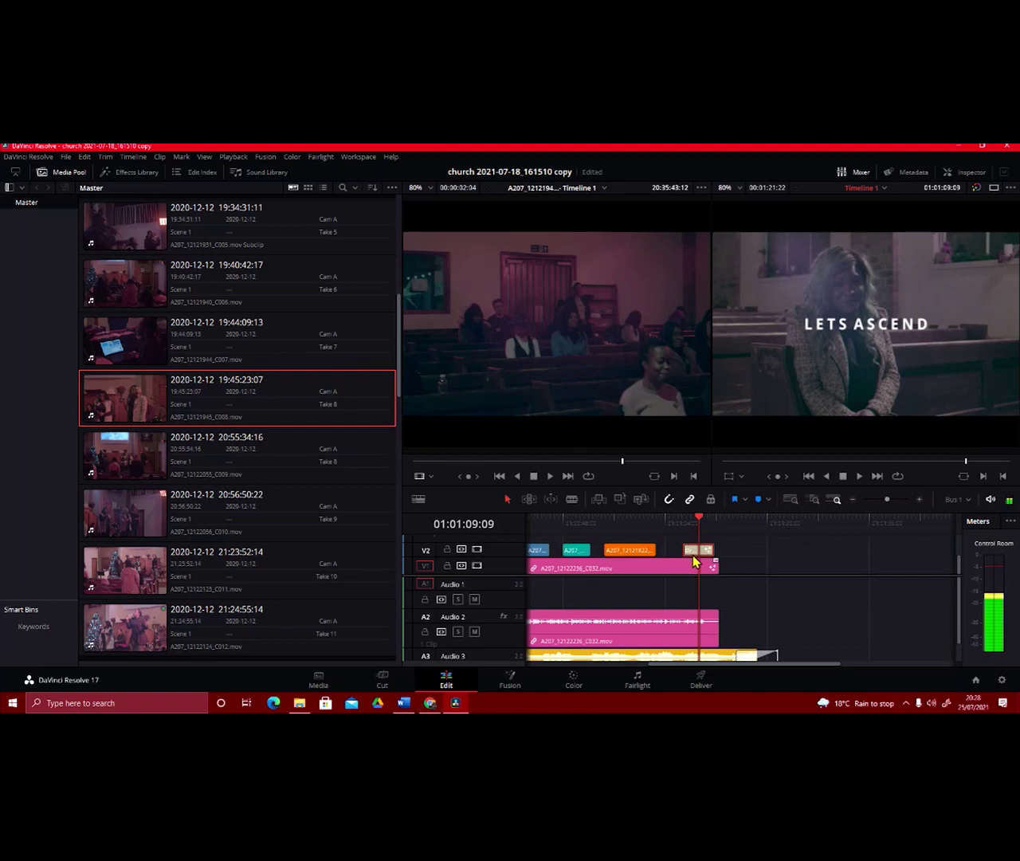
pyautogui.click(136, 174)
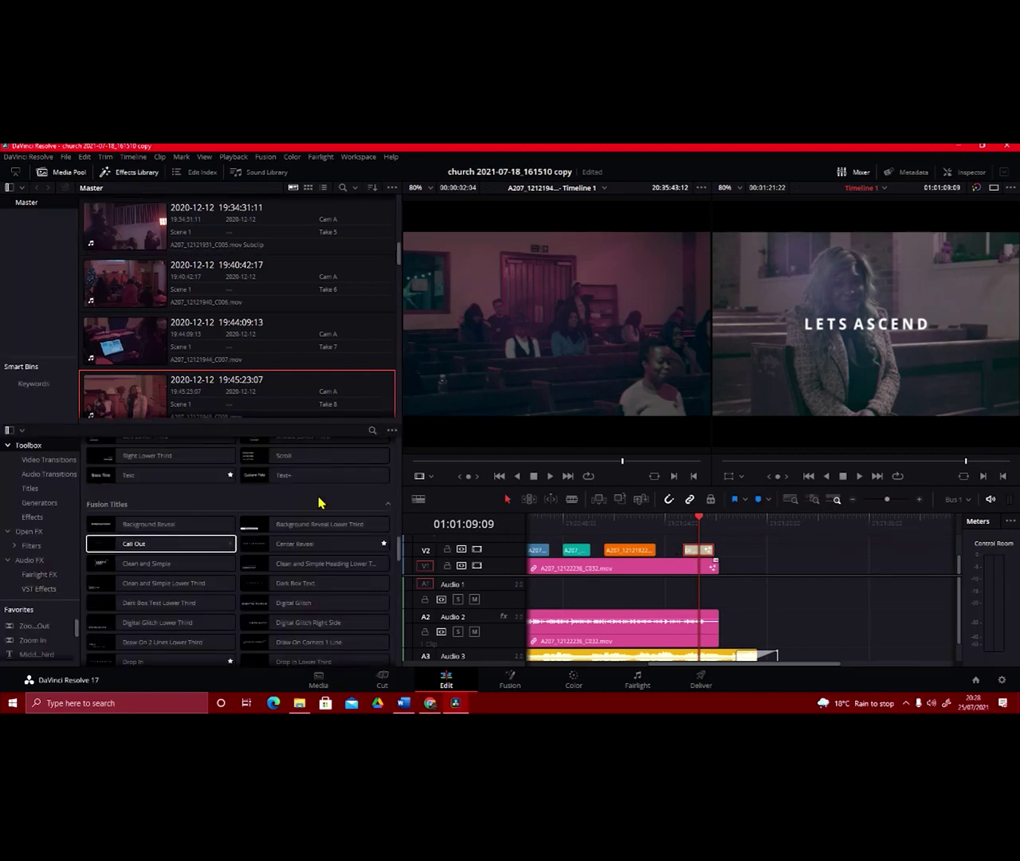
pyautogui.click(69, 177)
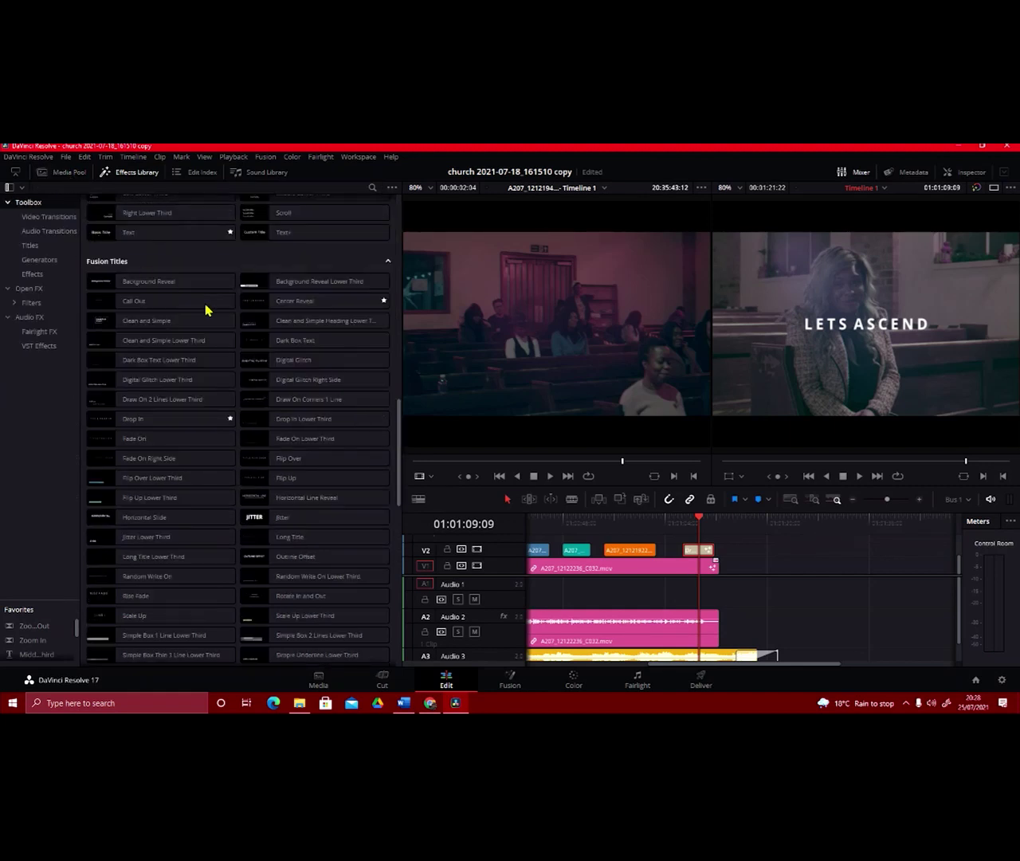
# Narrow the Effects Library, browse its shape and wipe transitions, and scrub the closing title, ending with the playhead at 01:01:04:15
pyautogui.moveTo(399, 462); pyautogui.dragTo(356, 519)
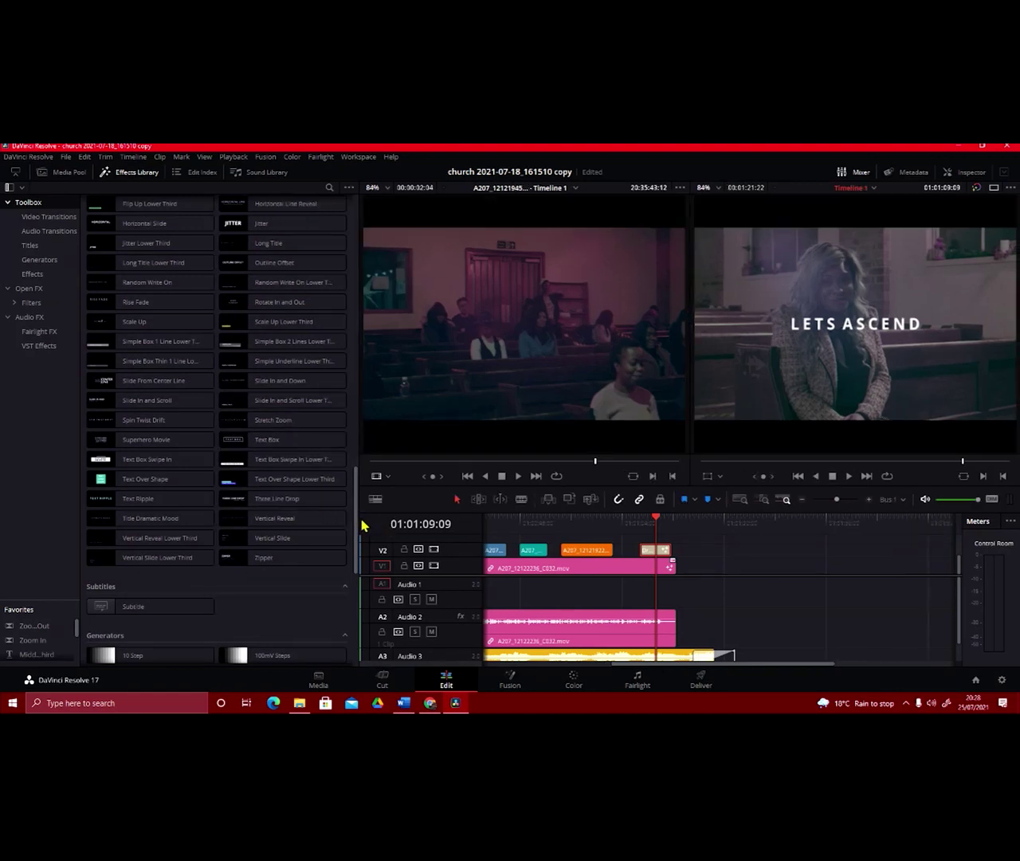
pyautogui.moveTo(355, 519); pyautogui.dragTo(348, 295)
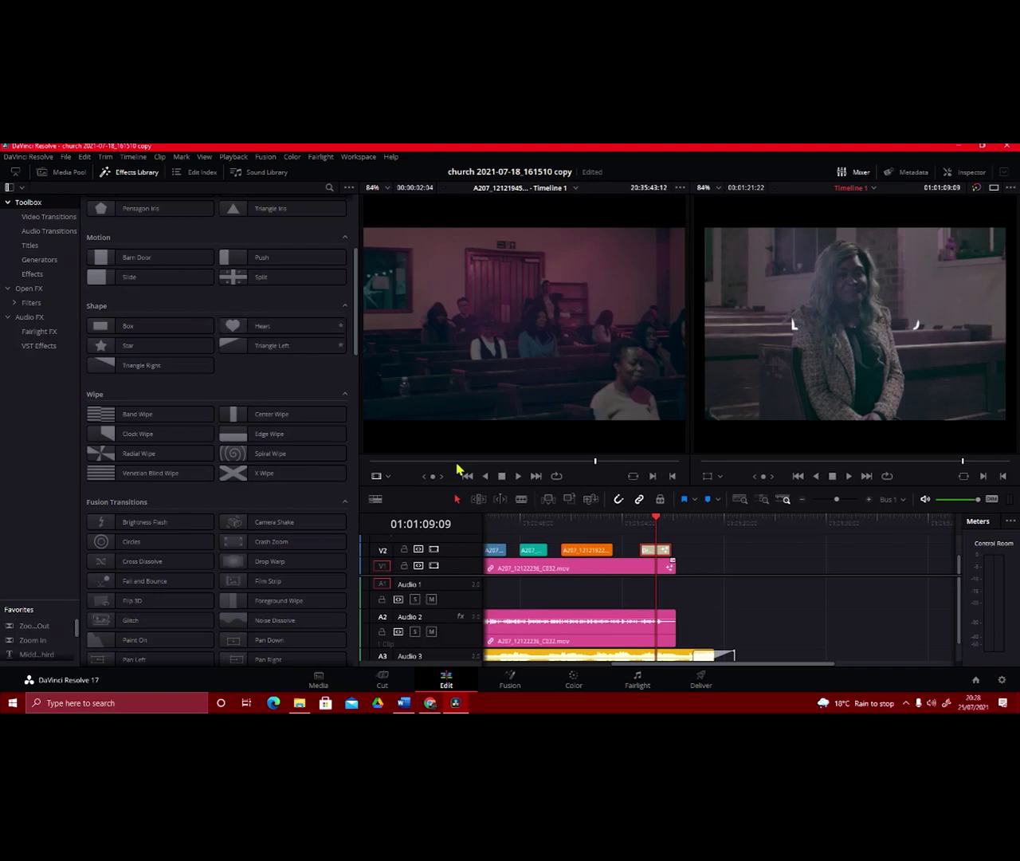
pyautogui.moveTo(658, 524); pyautogui.dragTo(624, 522)
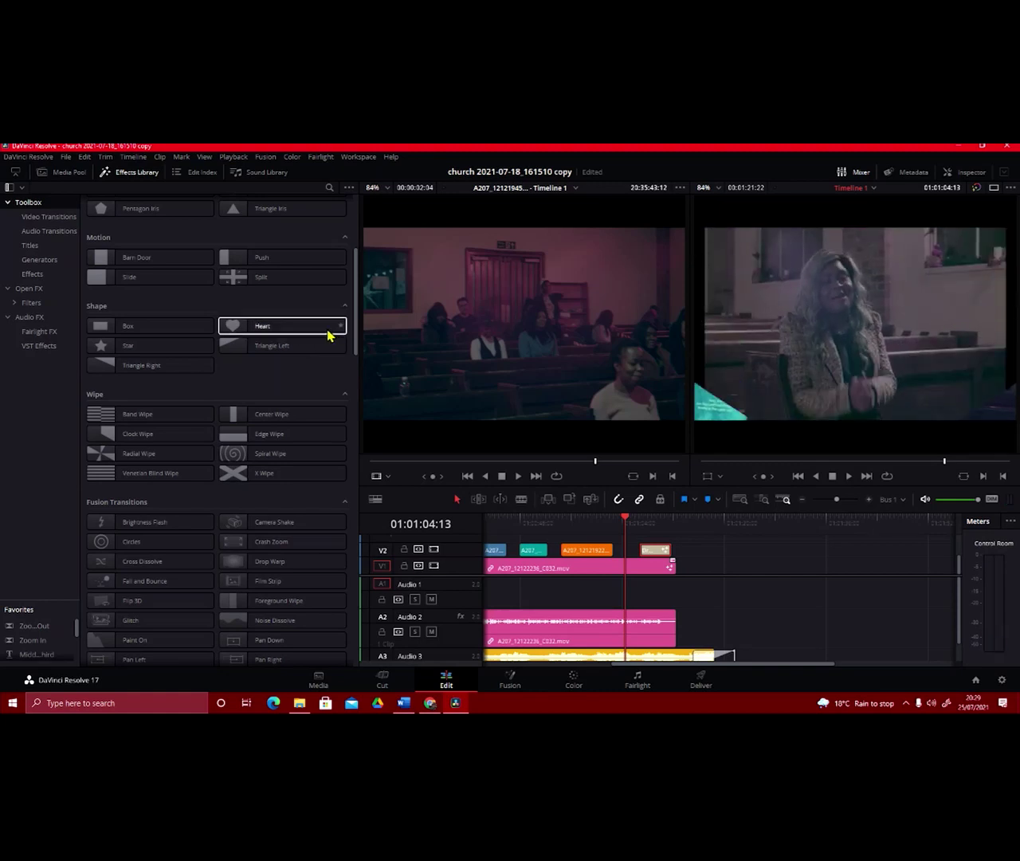
pyautogui.moveTo(328, 335); pyautogui.dragTo(656, 531)
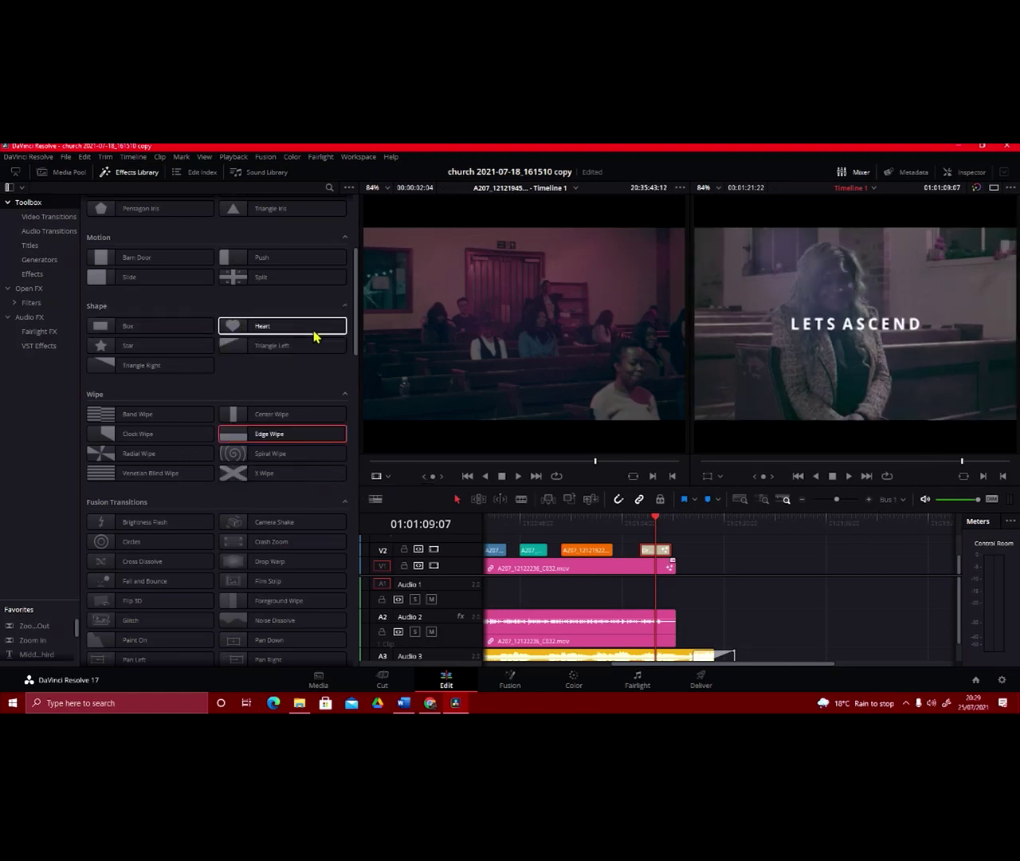
pyautogui.moveTo(658, 522); pyautogui.dragTo(631, 528)
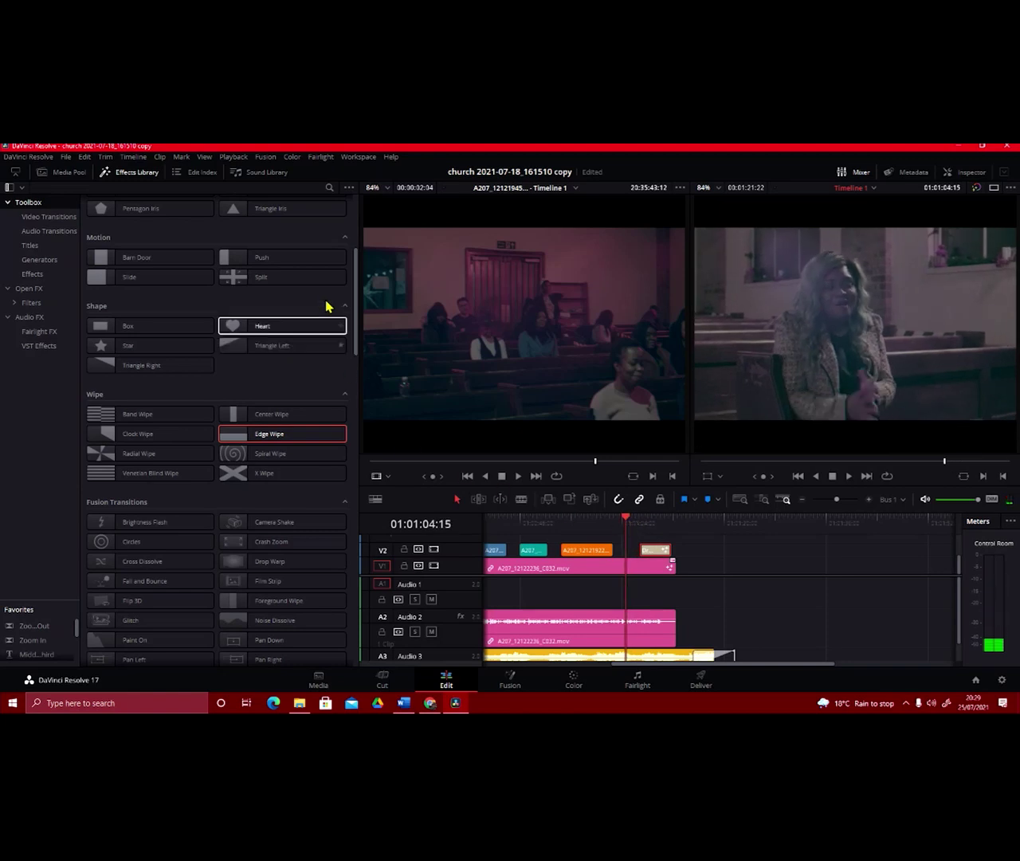
# Add the Flip Up Fusion title to track V2 beyond the closing title and select its SAMPLE text in the Inspector
pyautogui.scroll(-1, 357, 347)
pyautogui.moveTo(357, 347); pyautogui.dragTo(364, 510)
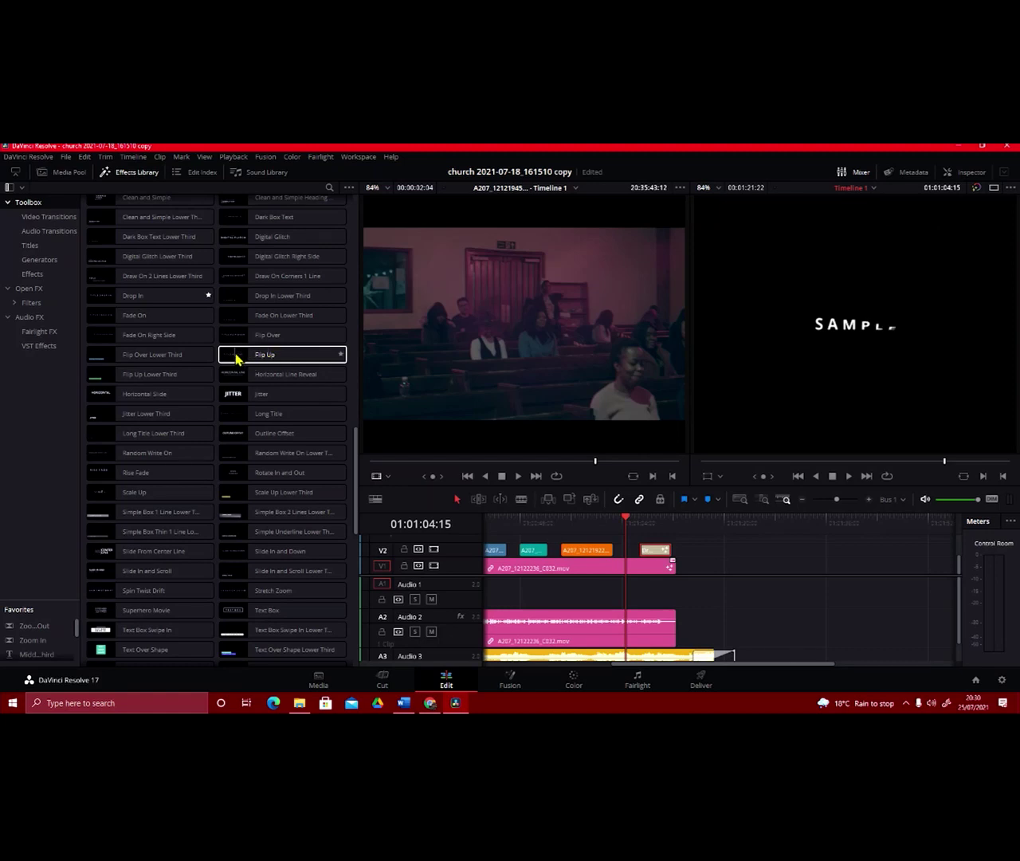
pyautogui.moveTo(247, 362); pyautogui.dragTo(728, 549)
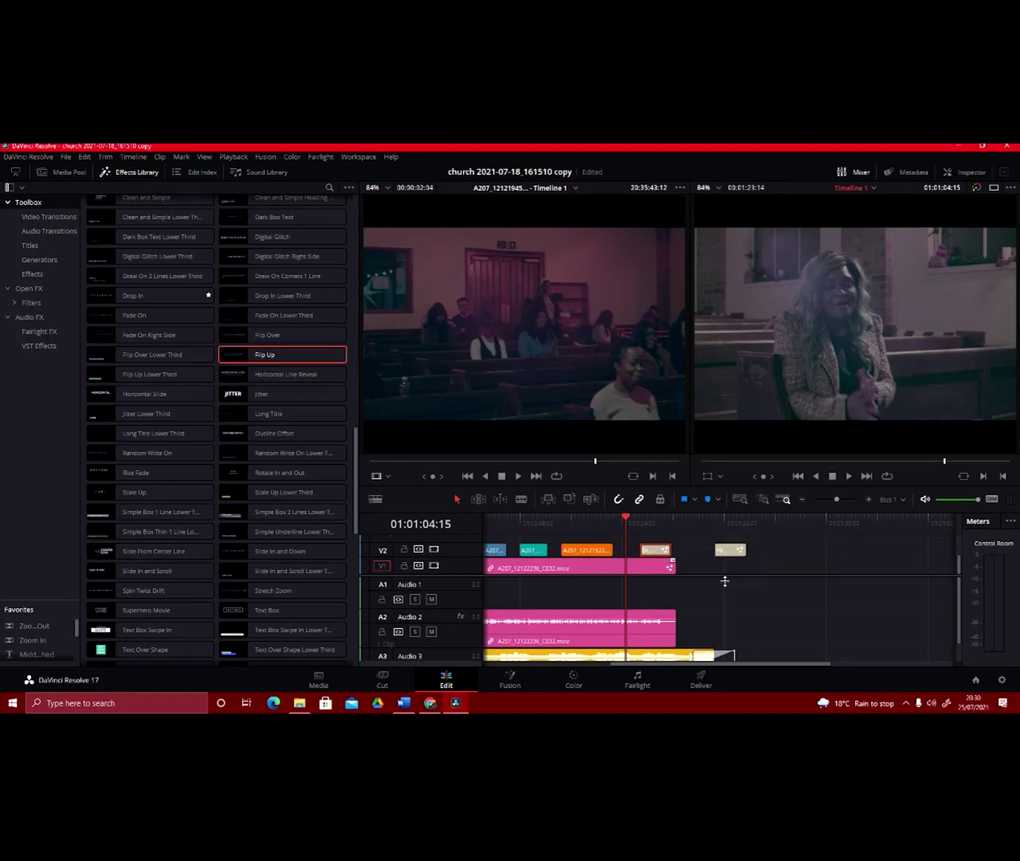
pyautogui.doubleClick(738, 553)
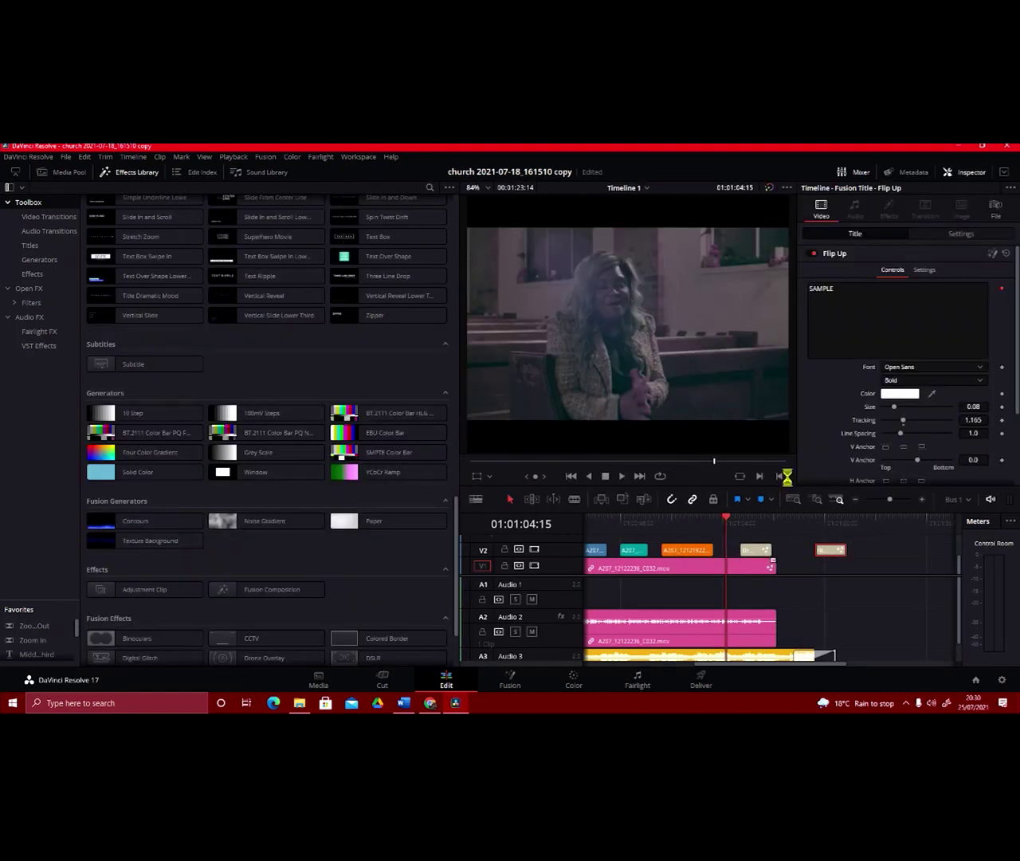
pyautogui.click(845, 294)
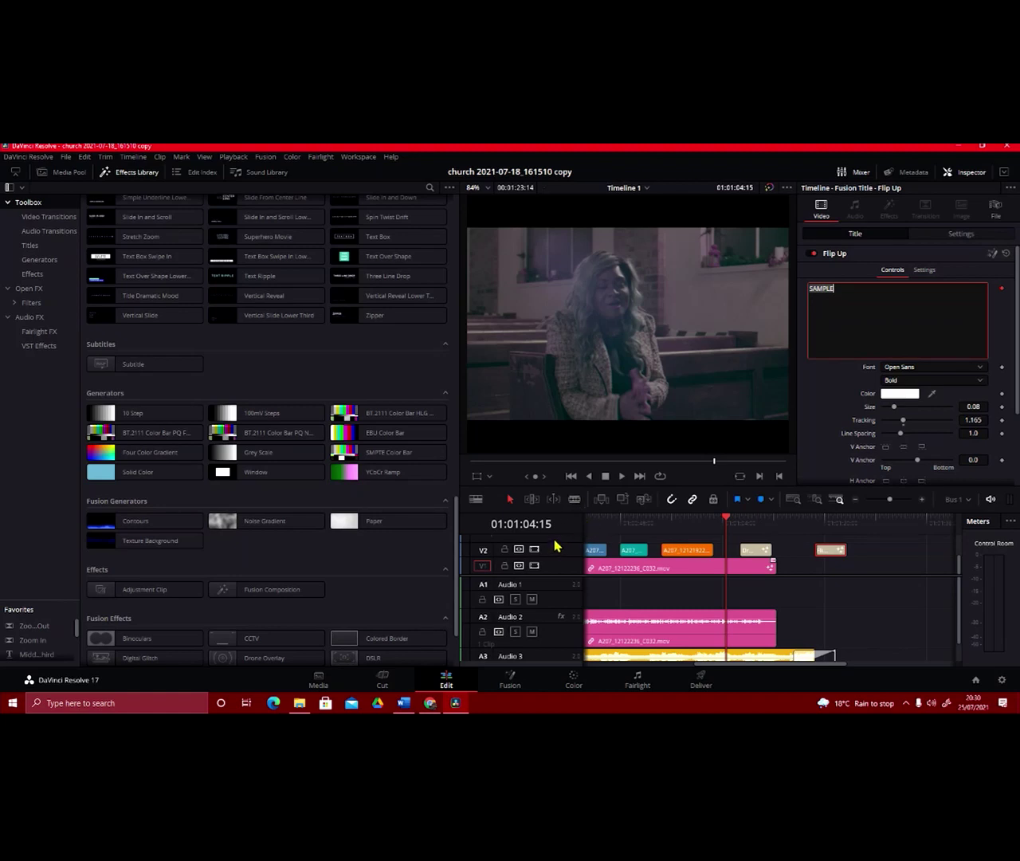
# Switch to Chrome and examine the training videos on Blackmagic Design's DaVinci Resolve 17 Training page
pyautogui.click(431, 703)
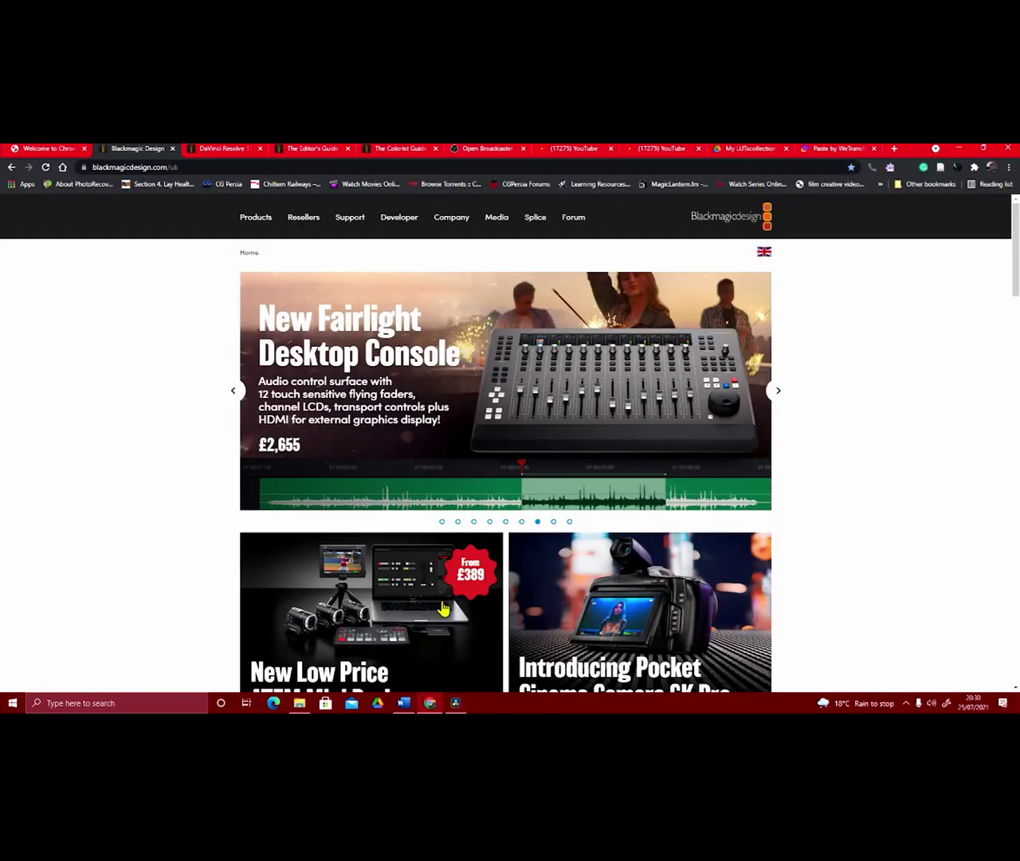
pyautogui.click(232, 148)
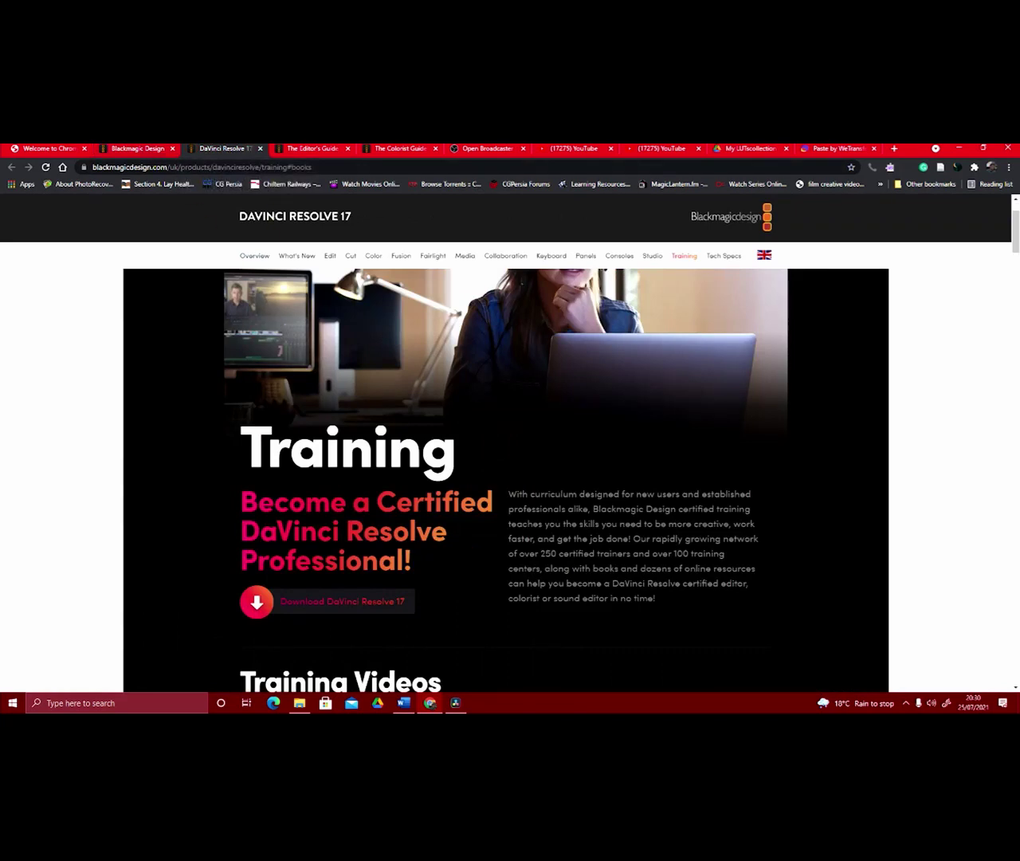
pyautogui.click(137, 148)
pyautogui.click(213, 150)
pyautogui.scroll(4, 683, 398)
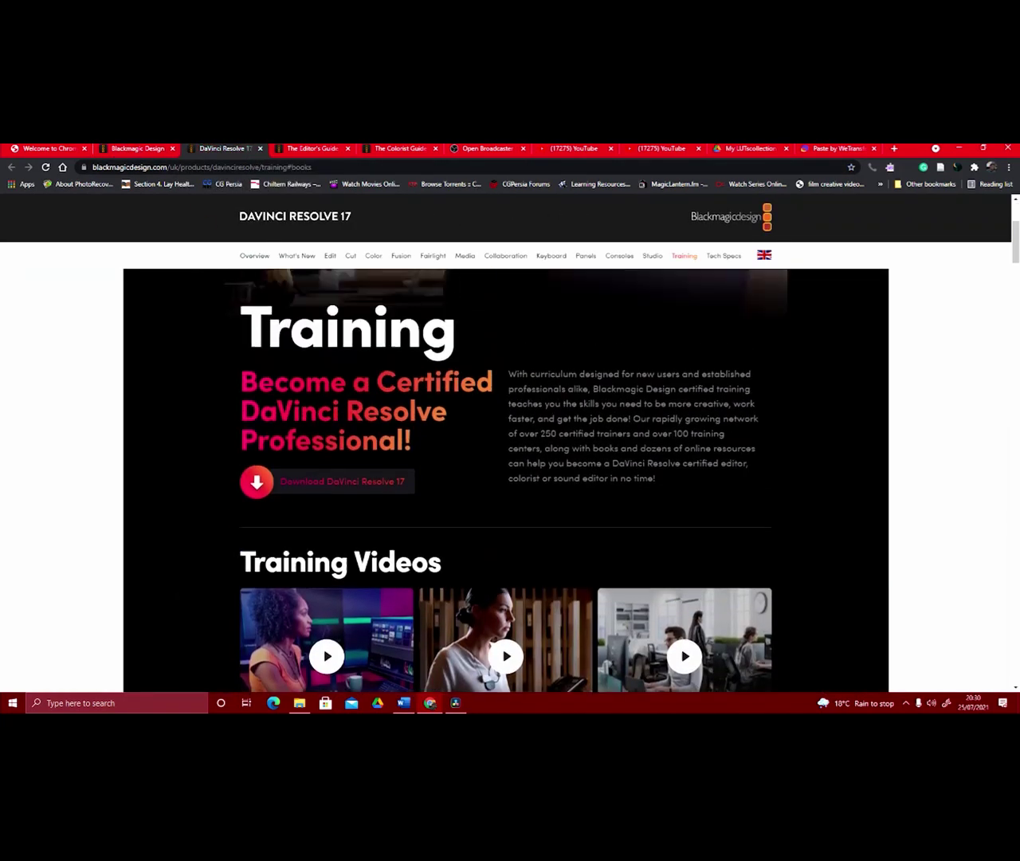
pyautogui.scroll(-5, 690, 410)
pyautogui.scroll(-5, 690, 414)
pyautogui.scroll(4, 690, 415)
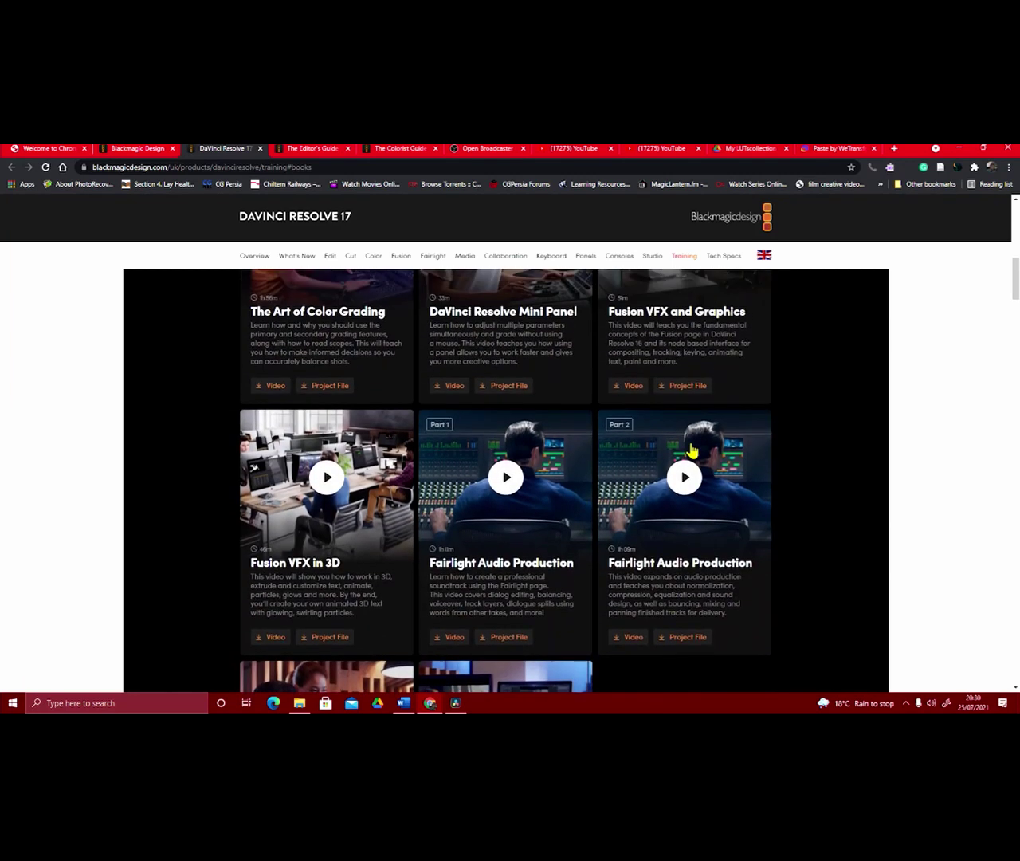
pyautogui.scroll(1, 623, 503)
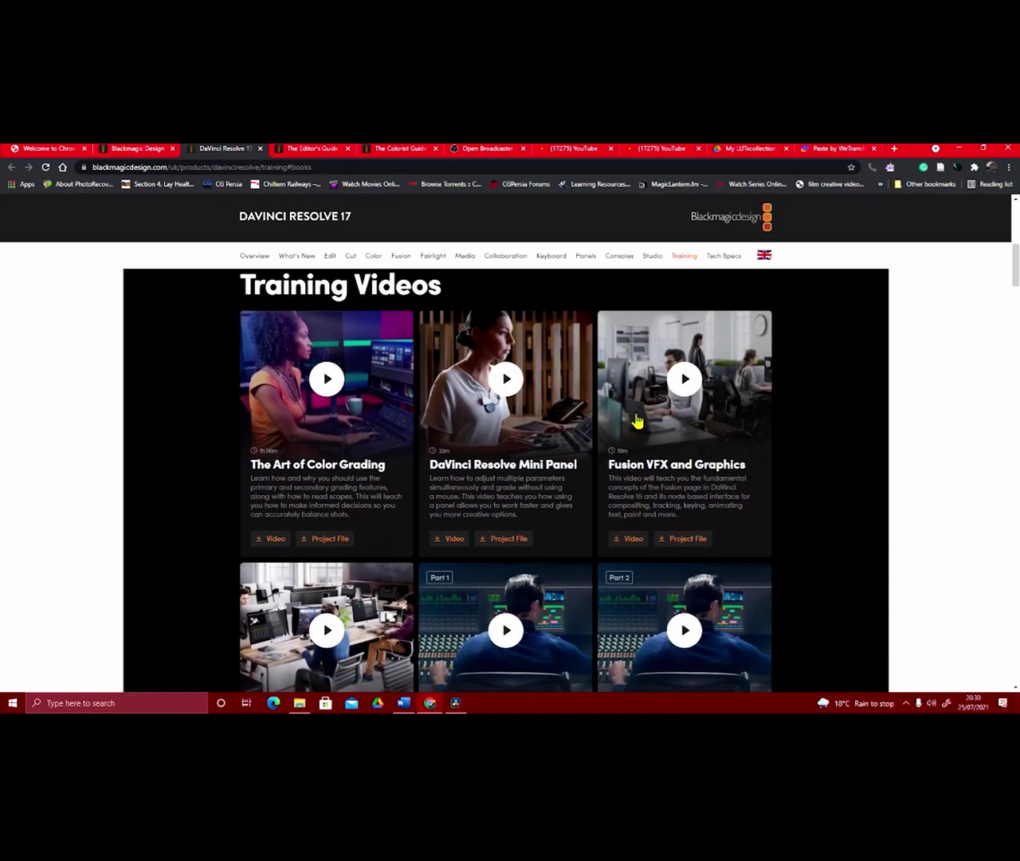
pyautogui.scroll(-10, 802, 520)
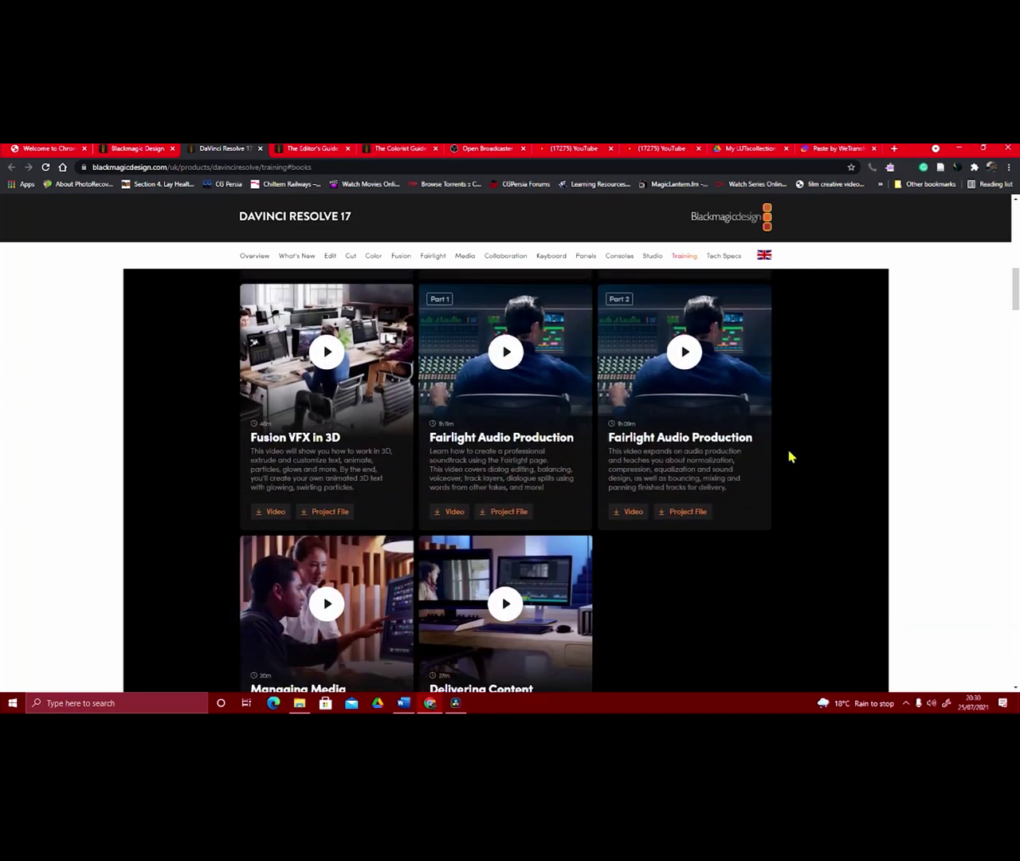
# Review the downloadable training guides and the training partner and certified trainer sections of the page
pyautogui.scroll(-5, 475, 496)
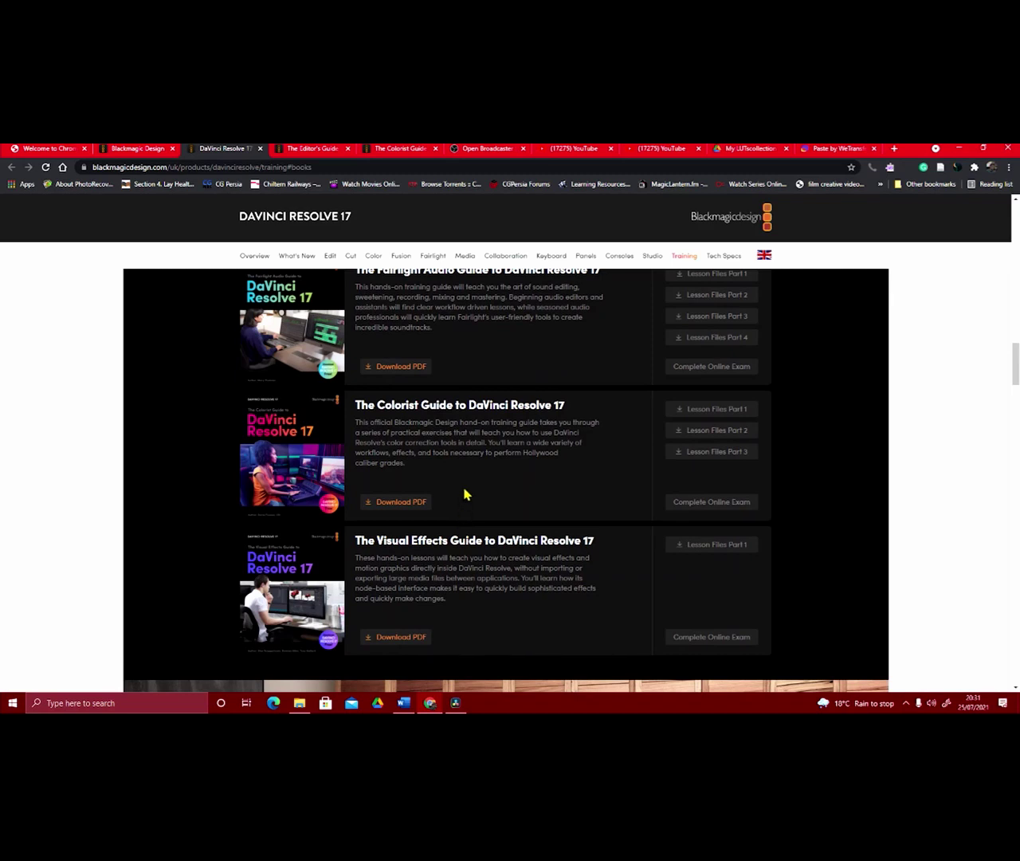
pyautogui.scroll(2, 470, 418)
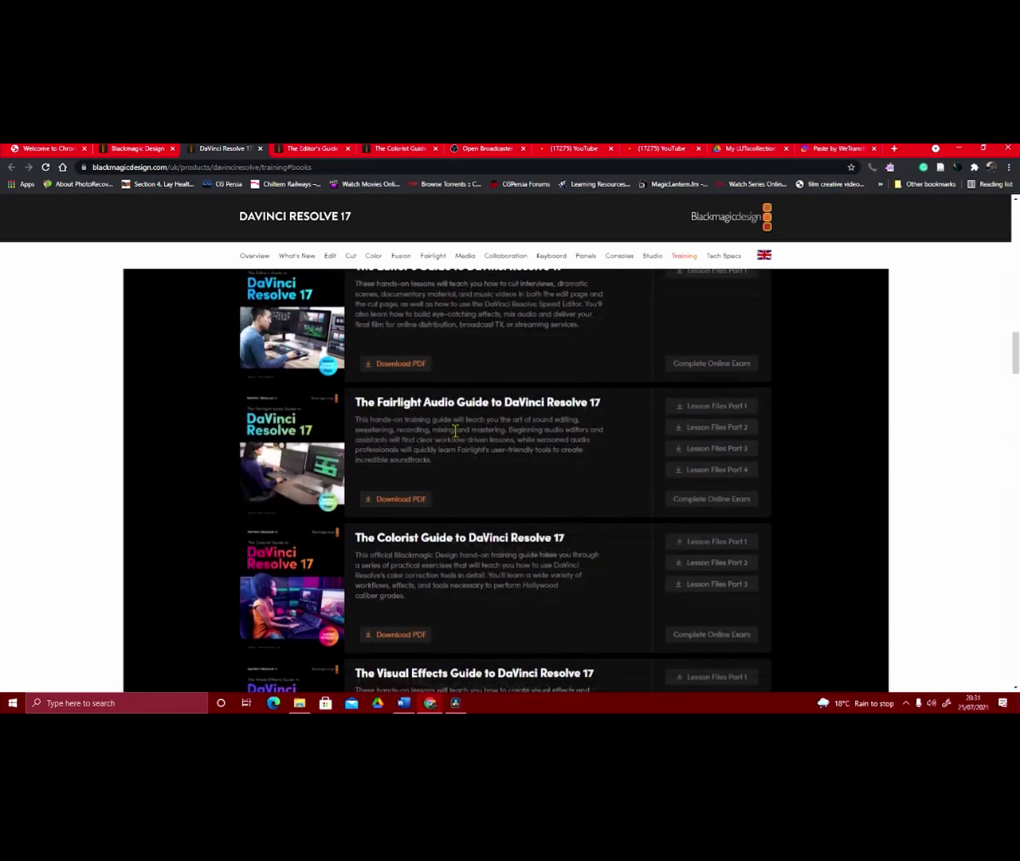
pyautogui.scroll(-10, 478, 537)
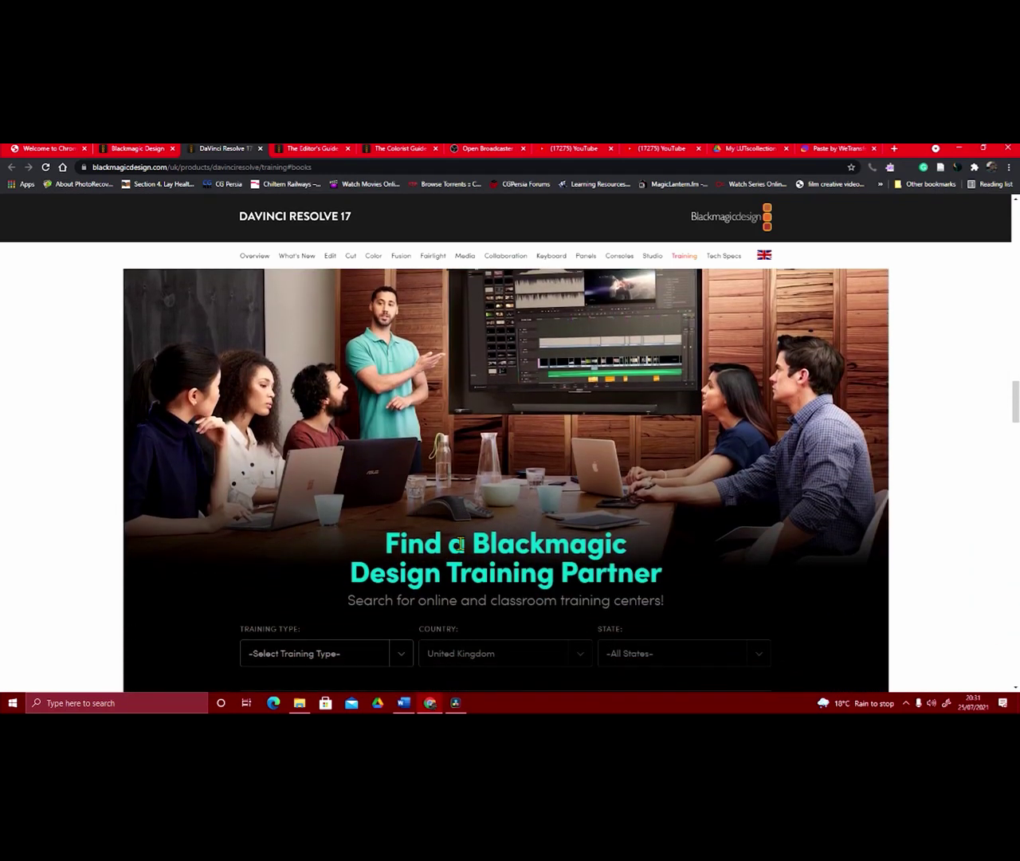
pyautogui.scroll(1, 455, 497)
pyautogui.scroll(-3, 462, 486)
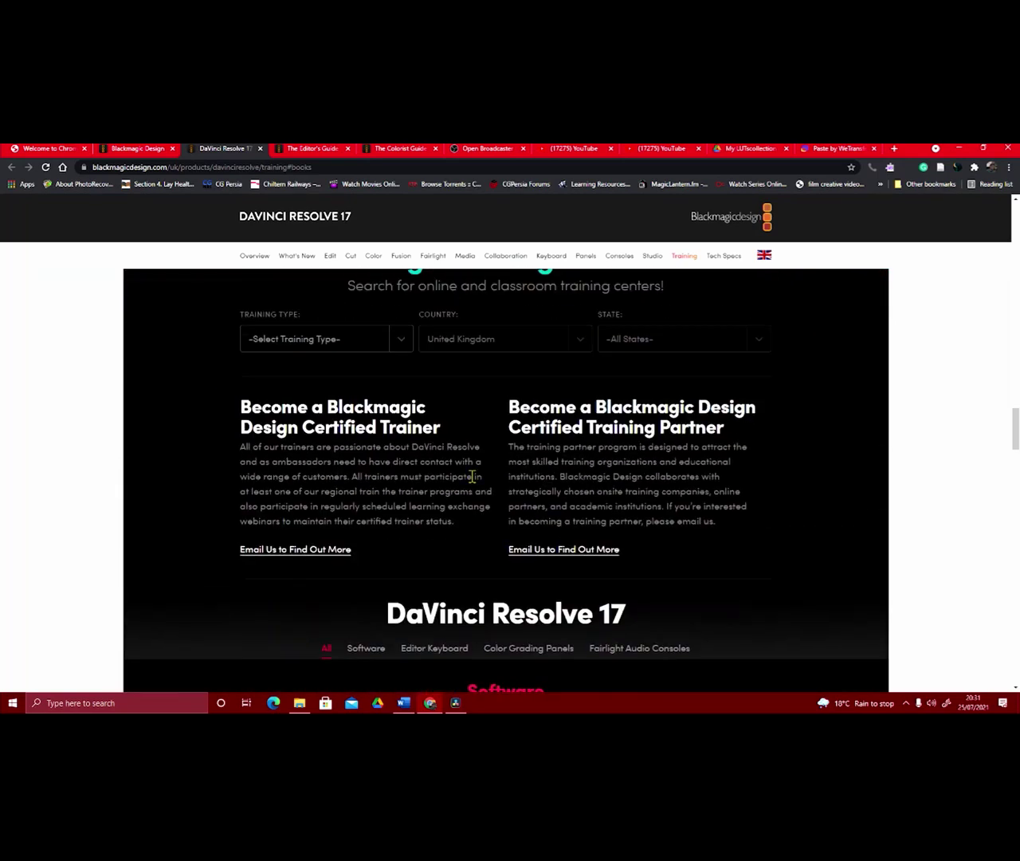
pyautogui.scroll(5, 466, 518)
pyautogui.scroll(20, 465, 562)
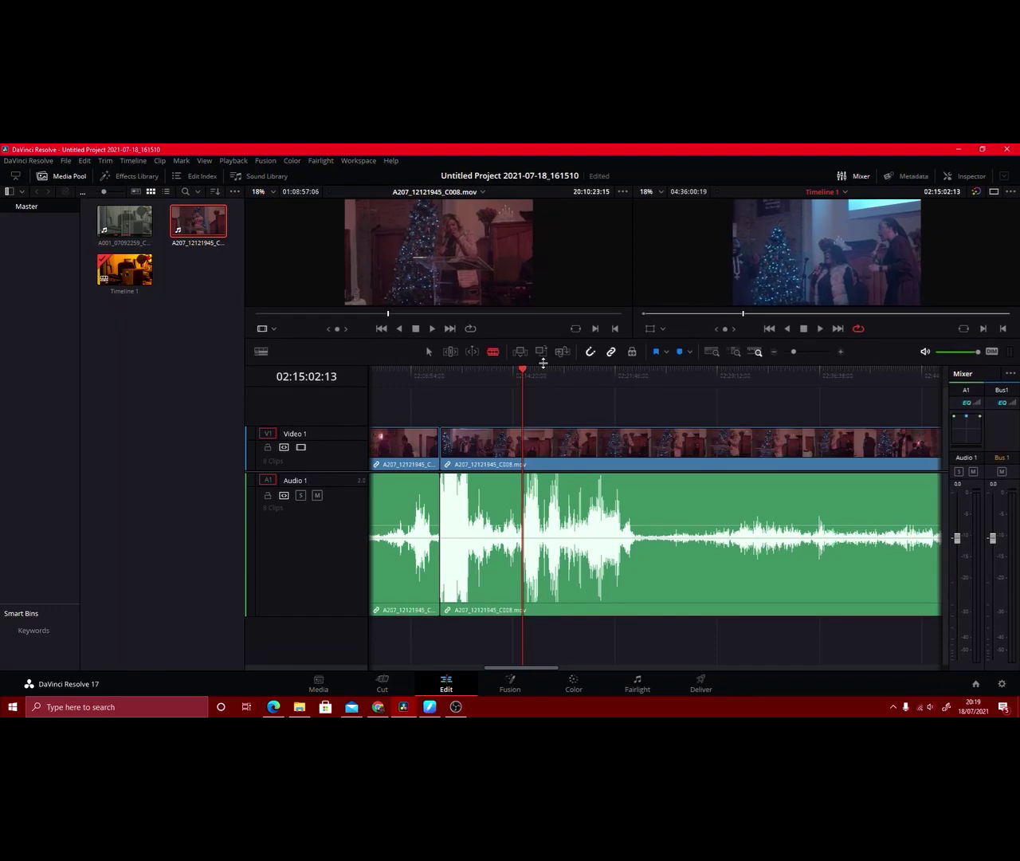
pyautogui.moveTo(542, 363); pyautogui.dragTo(544, 367)
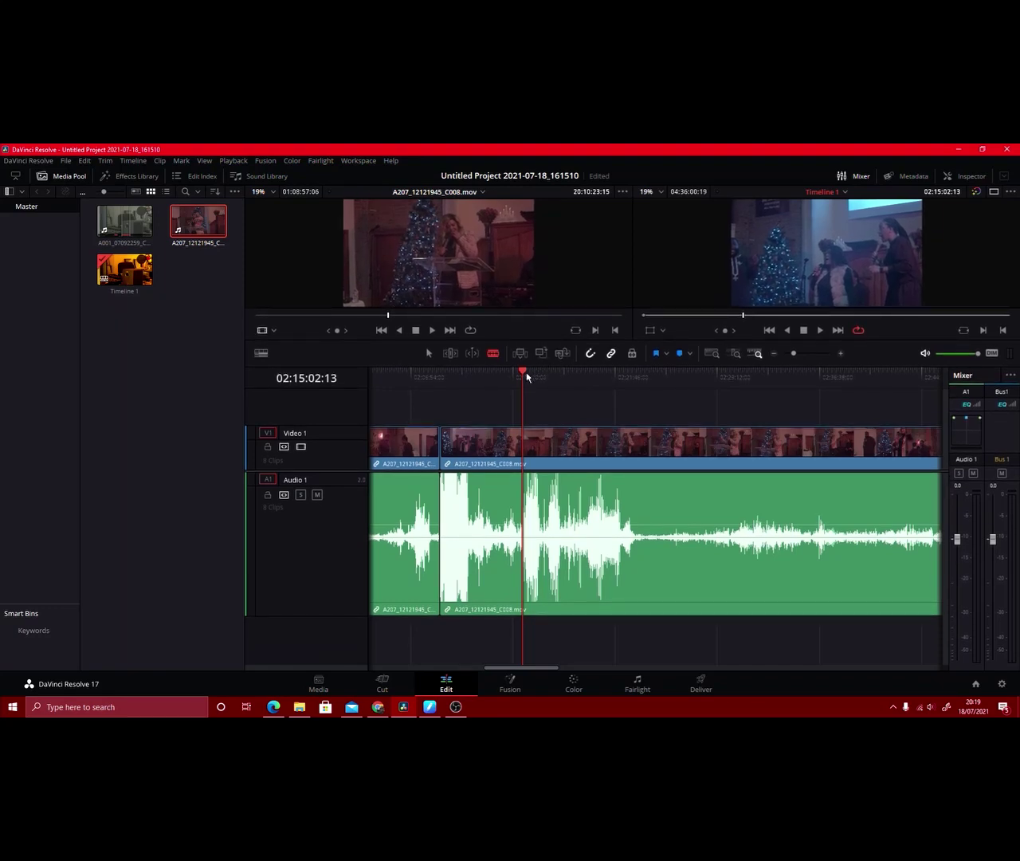
pyautogui.moveTo(526, 376)
pyautogui.mouseDown()
pyautogui.moveTo(553, 373)
pyautogui.moveTo(523, 375)
pyautogui.mouseUp()
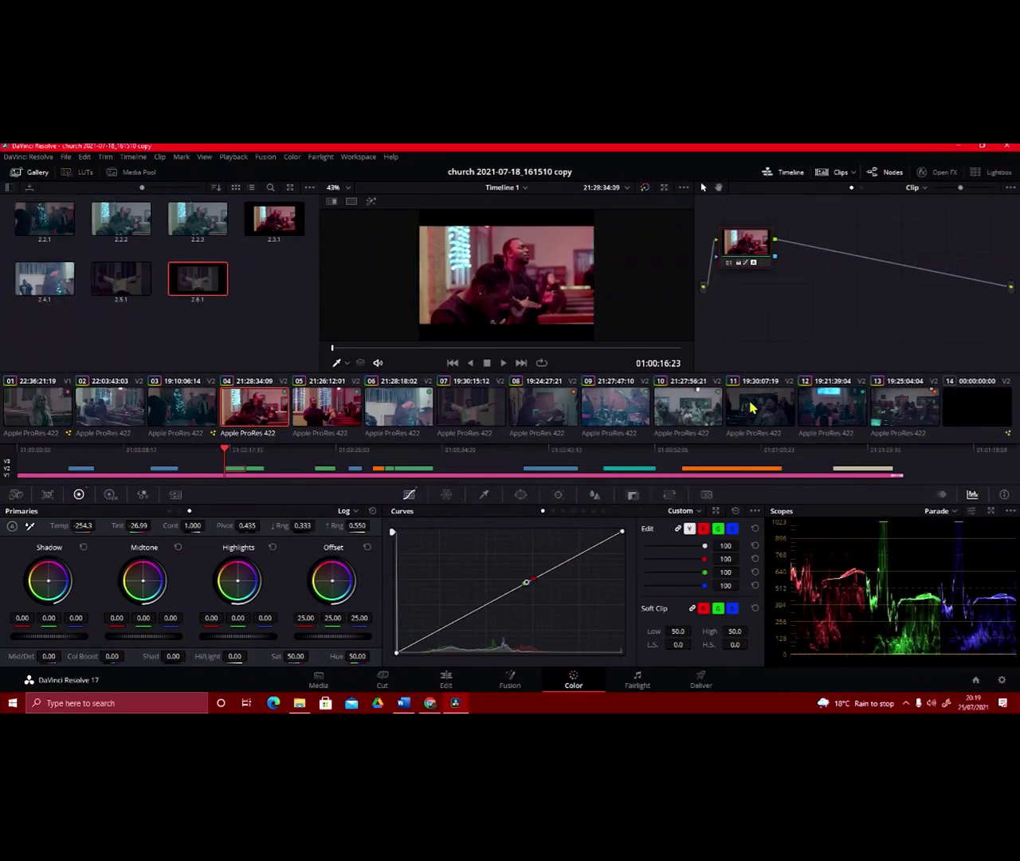
# Examine the grades of clips 11, 12, 13 and 03 on DaVinci Resolve's Color page
pyautogui.click(750, 408)
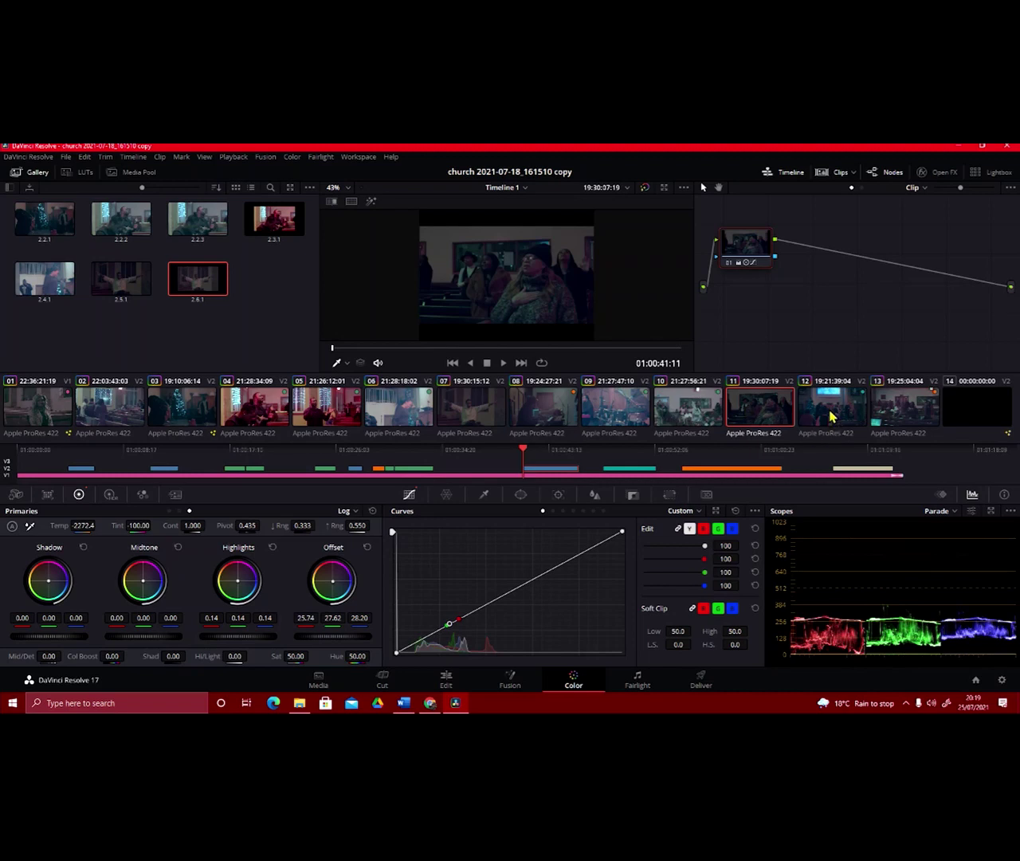
pyautogui.click(830, 416)
pyautogui.click(899, 420)
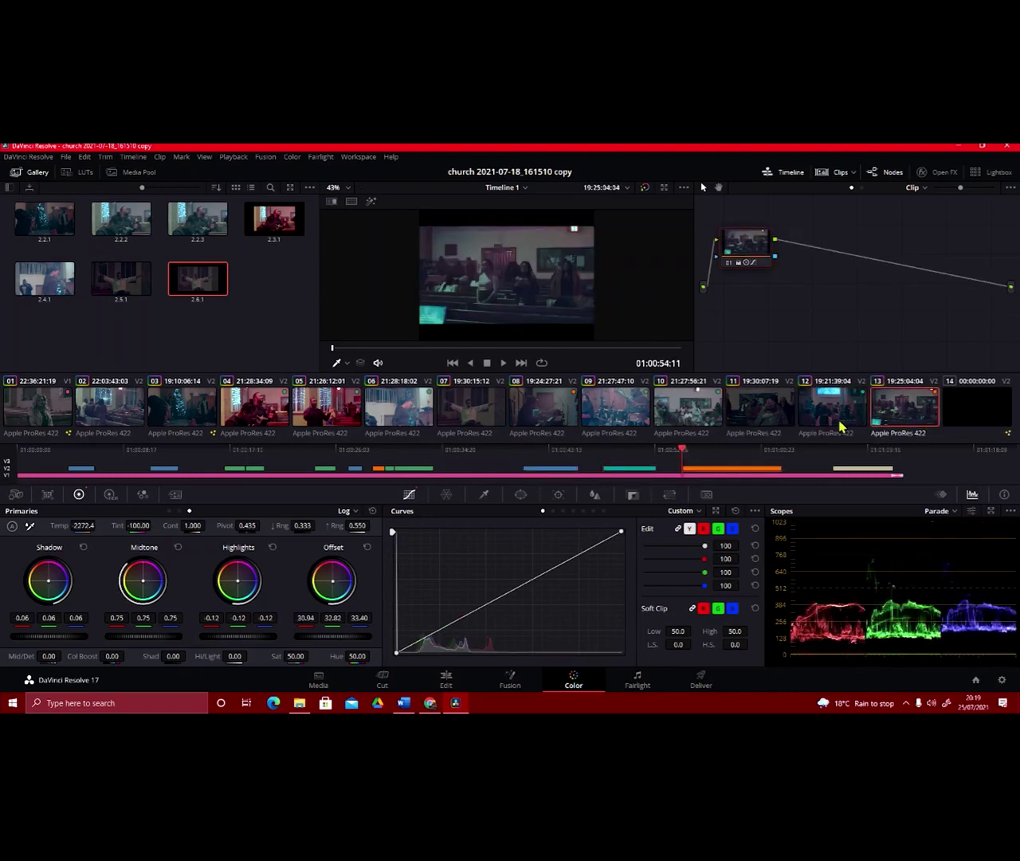
pyautogui.click(170, 420)
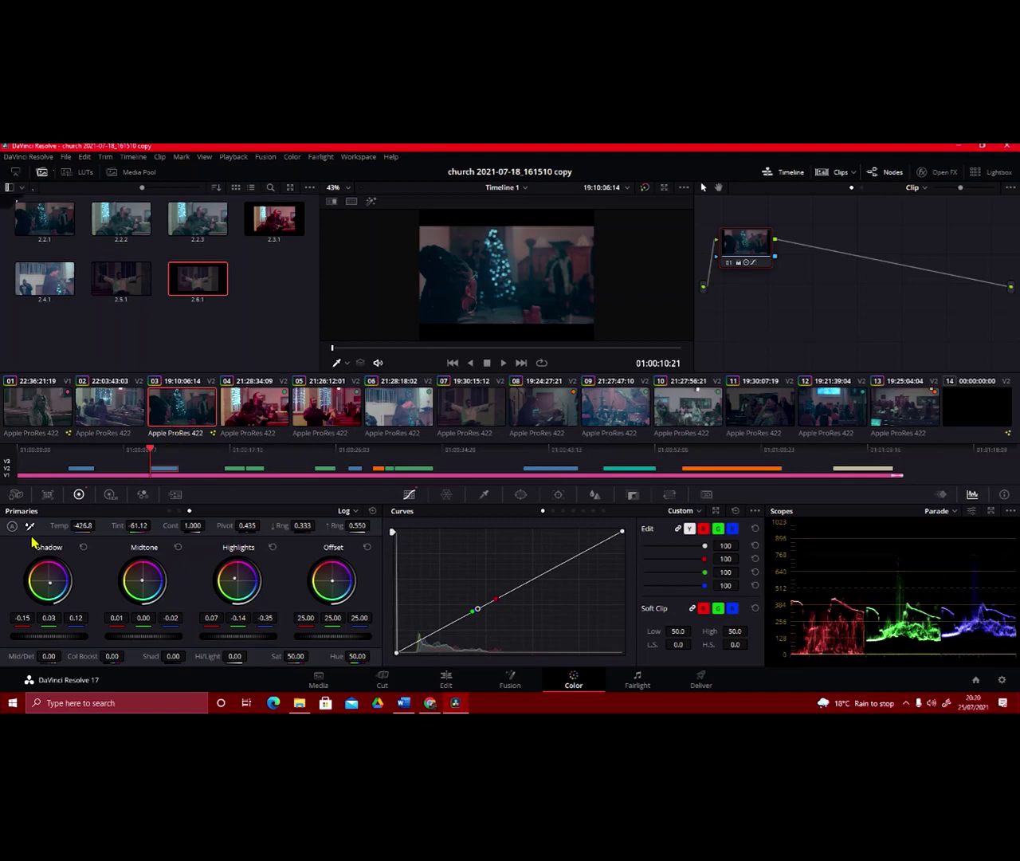
# Switch to the Edit page, move the playhead back to the first V2 clip near 01:00:04:04 and preview the timeline
pyautogui.hotkey('shift', '4')
pyautogui.moveTo(723, 521); pyautogui.dragTo(484, 548)
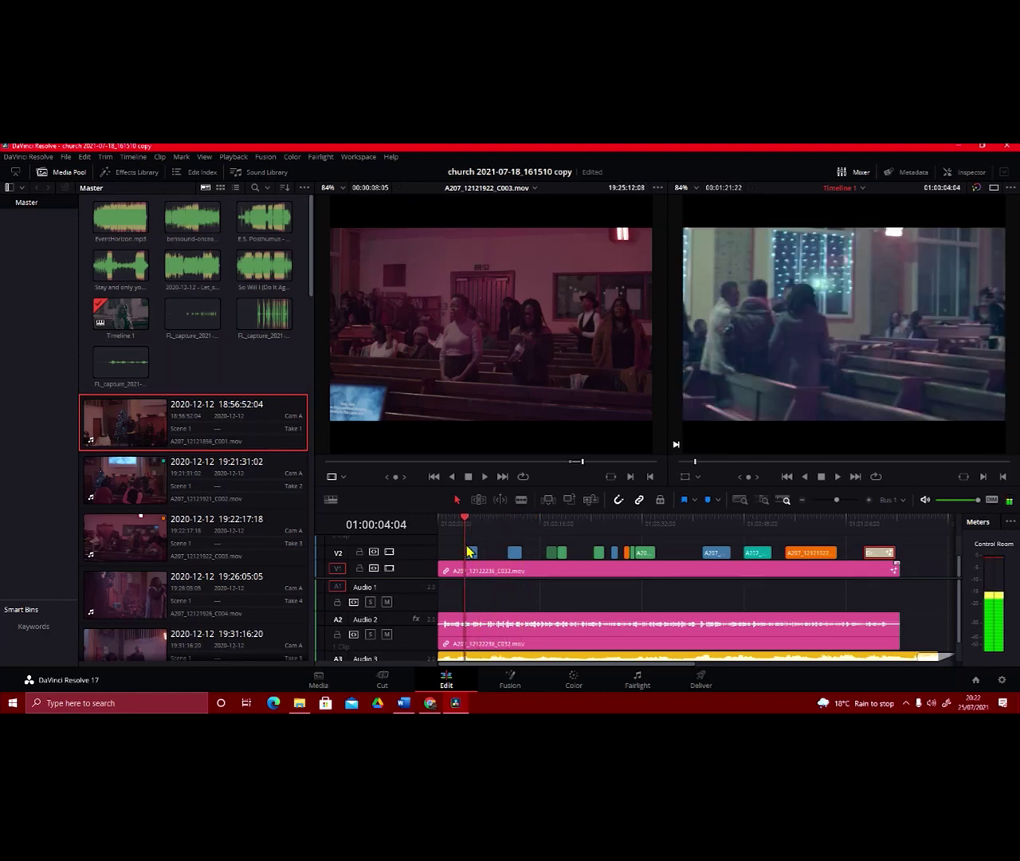
pyautogui.press('space')
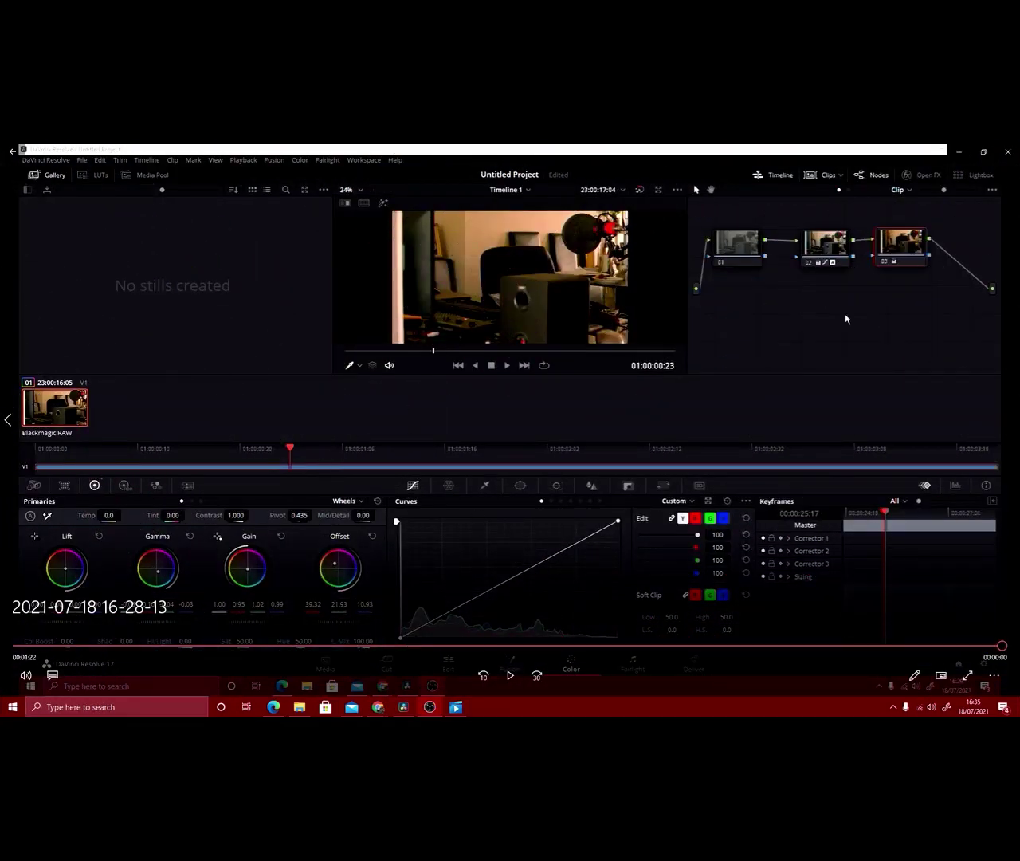
# Close the screen recording's video player and the File Explorer Videos folder to return to the Color page
pyautogui.click(1008, 151)
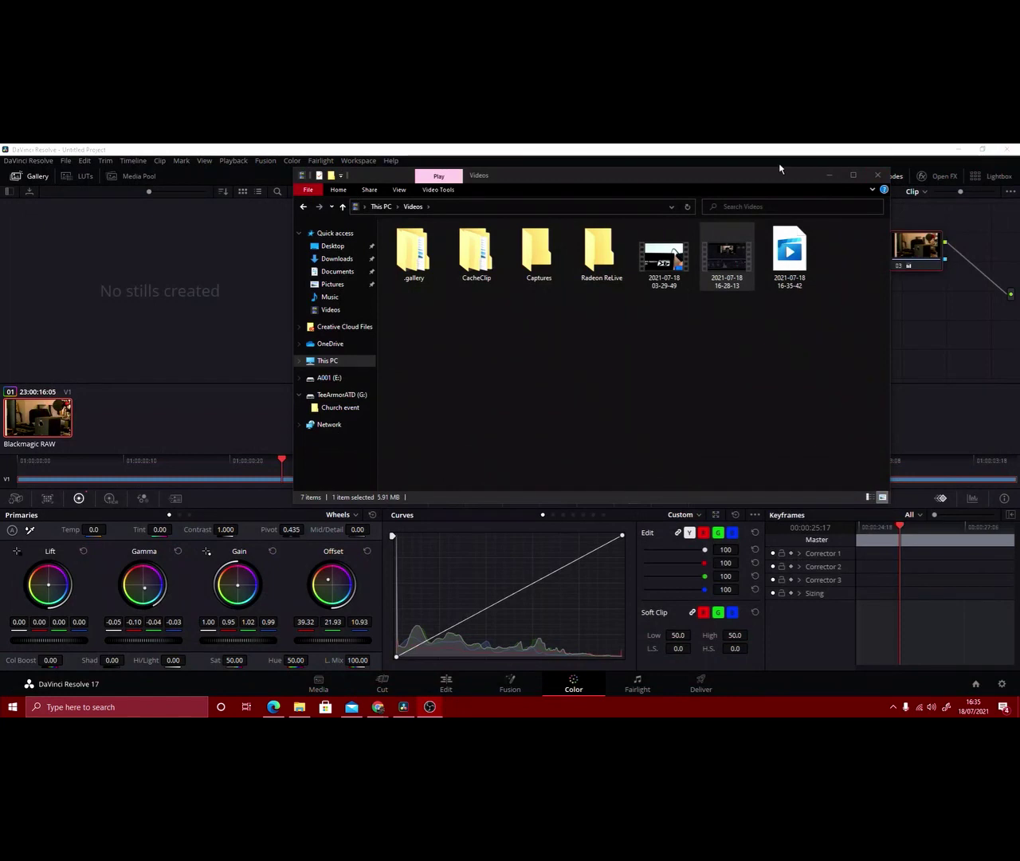
pyautogui.click(877, 176)
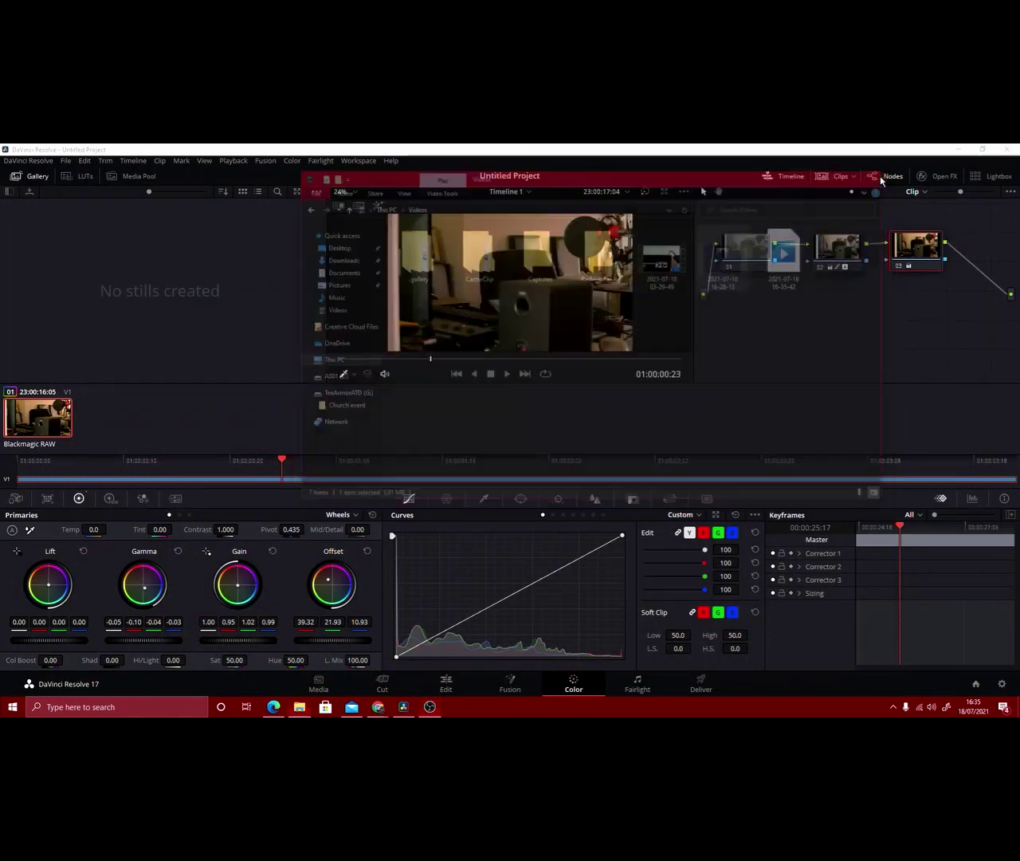